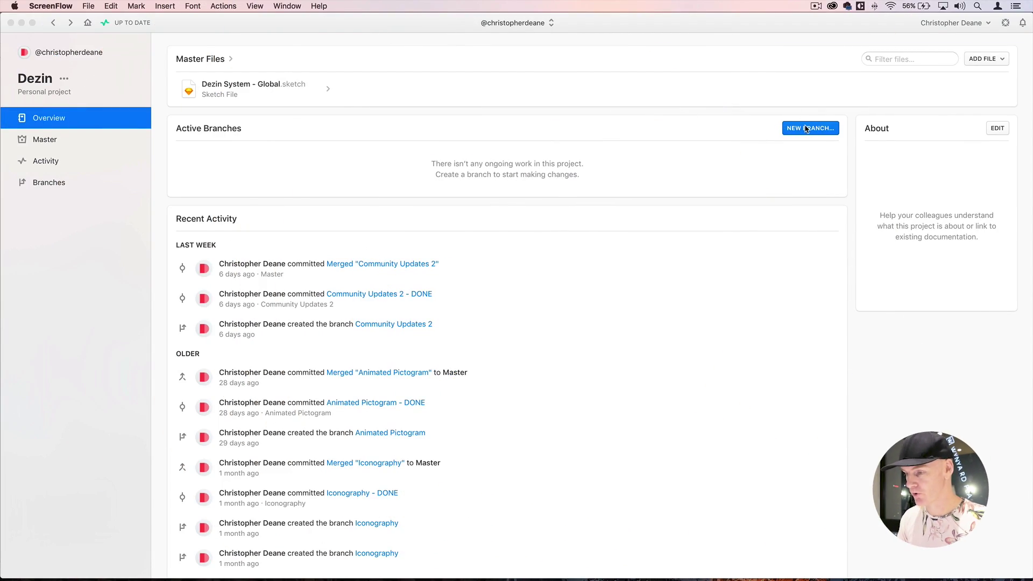
- Create a new branch named Images from Master in the Dezin project
click(806, 128)
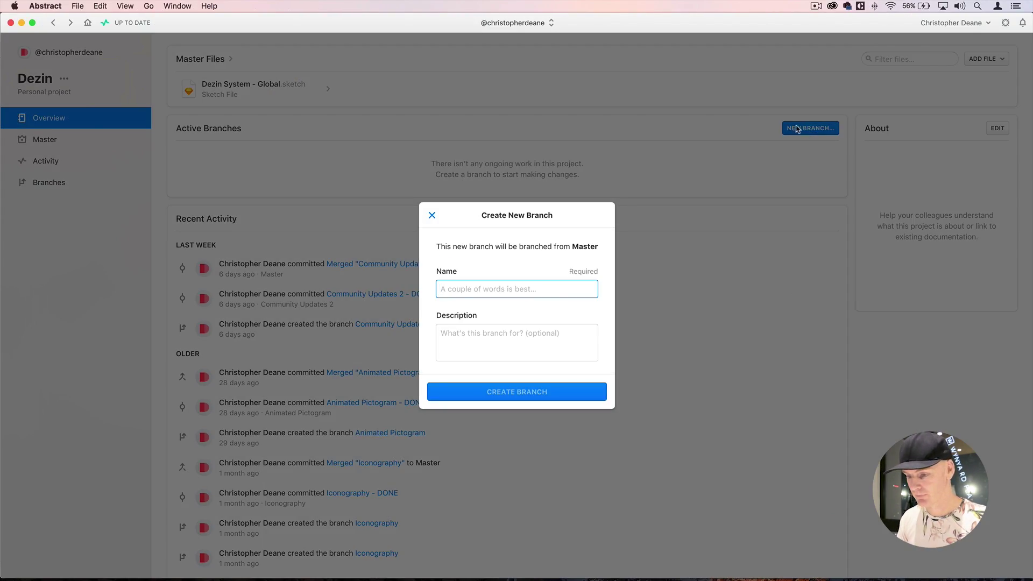
text(Images)
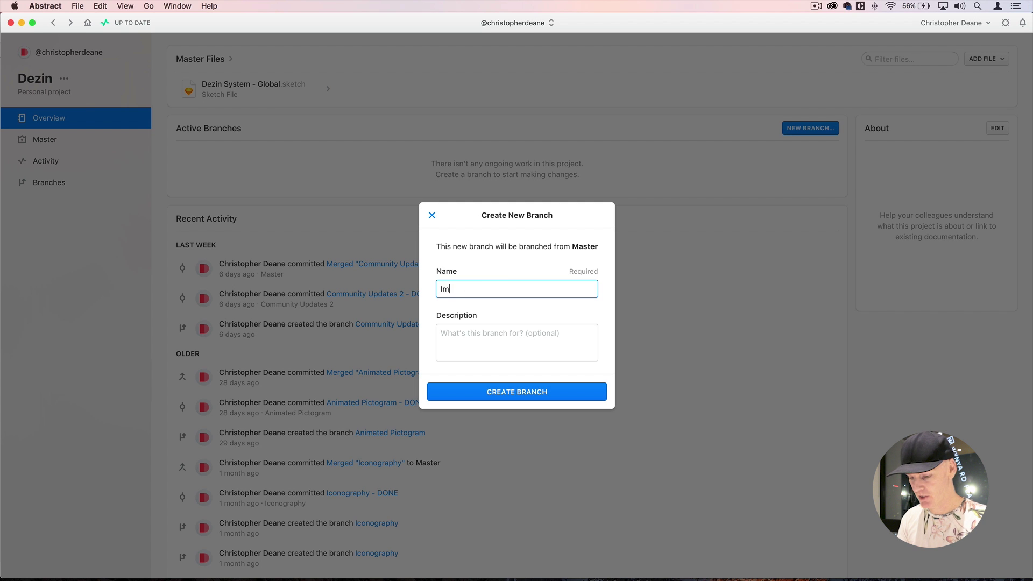
click(506, 390)
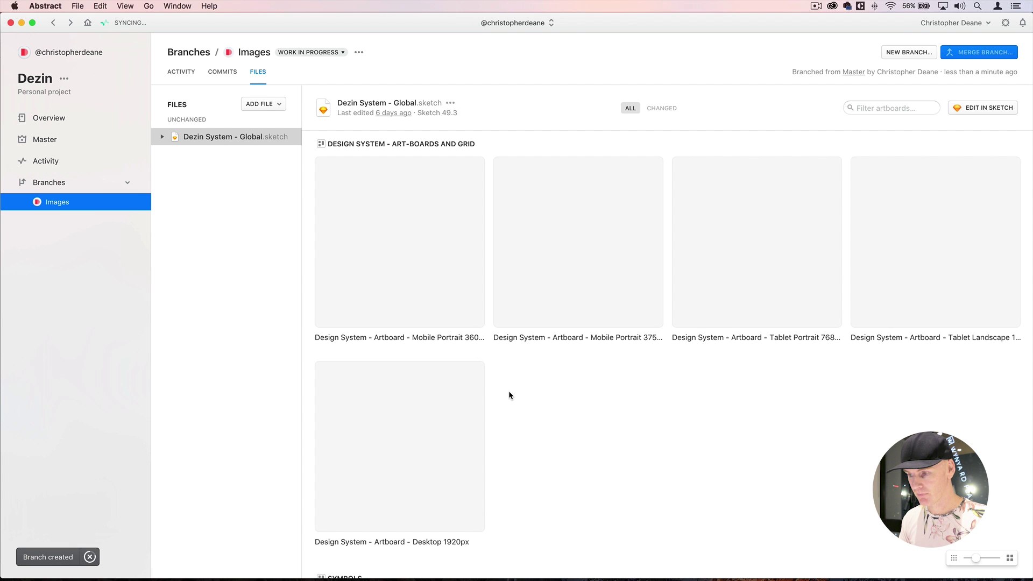
- Open the Images branch's Dezin System - Global file for editing in Sketch and go to the Symbols page
click(976, 110)
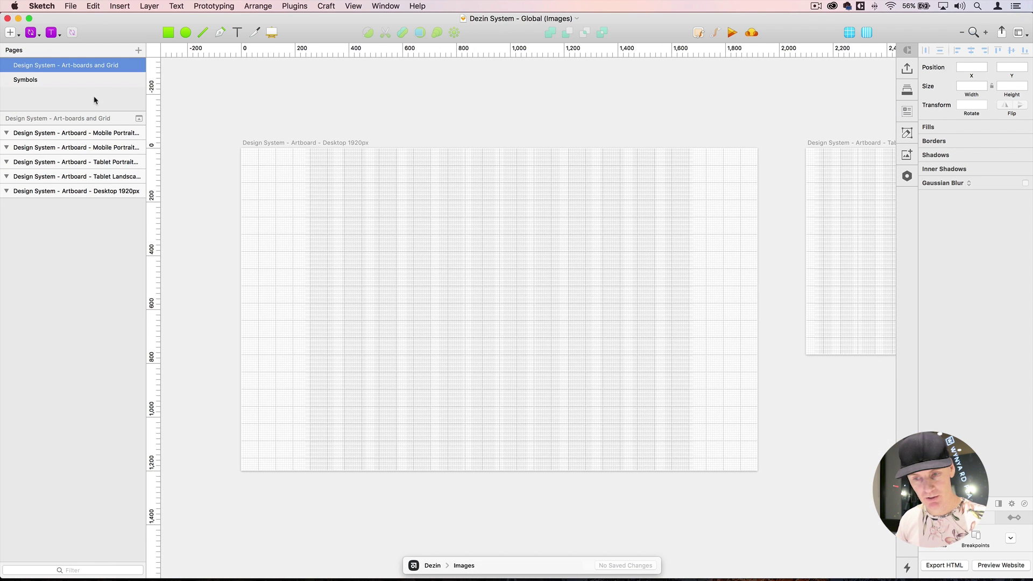
click(76, 79)
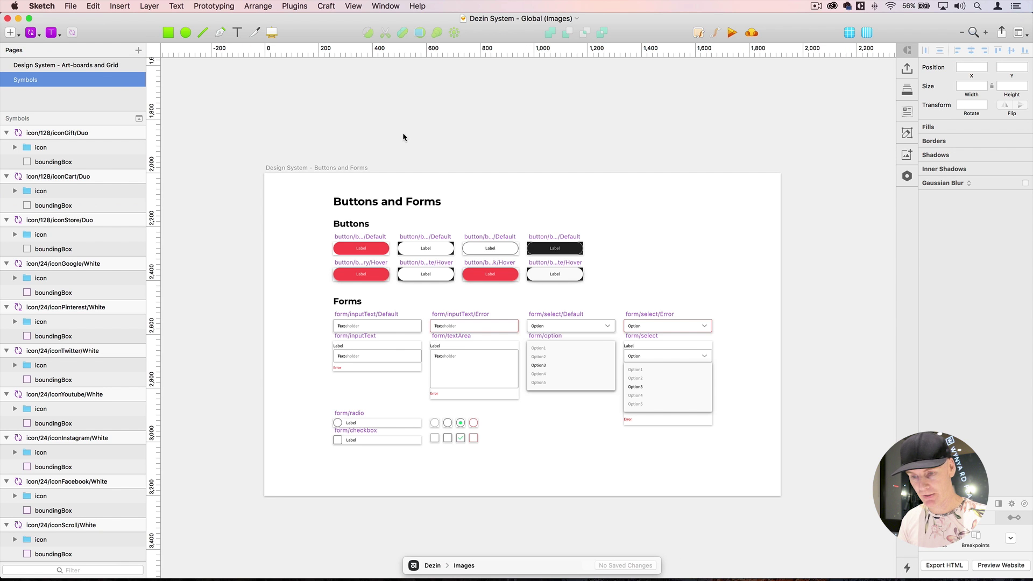
- Duplicate the Design System - Iconography artboard and place the copy to its right at X 5000, Y 2000
key(super+minus)
drag(378, 179, 242, 127)
scroll(547, 150, right, 10)
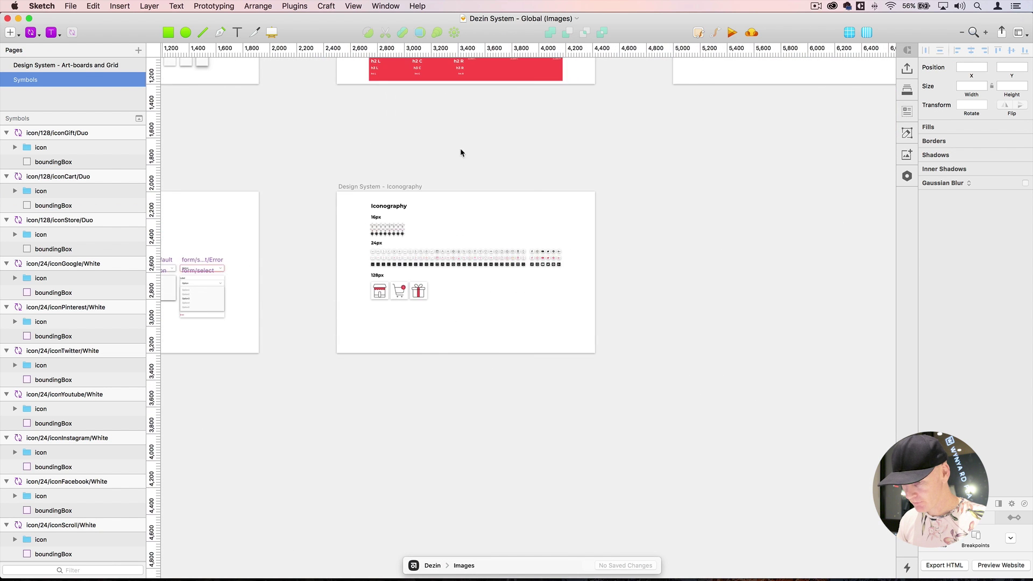
click(341, 195)
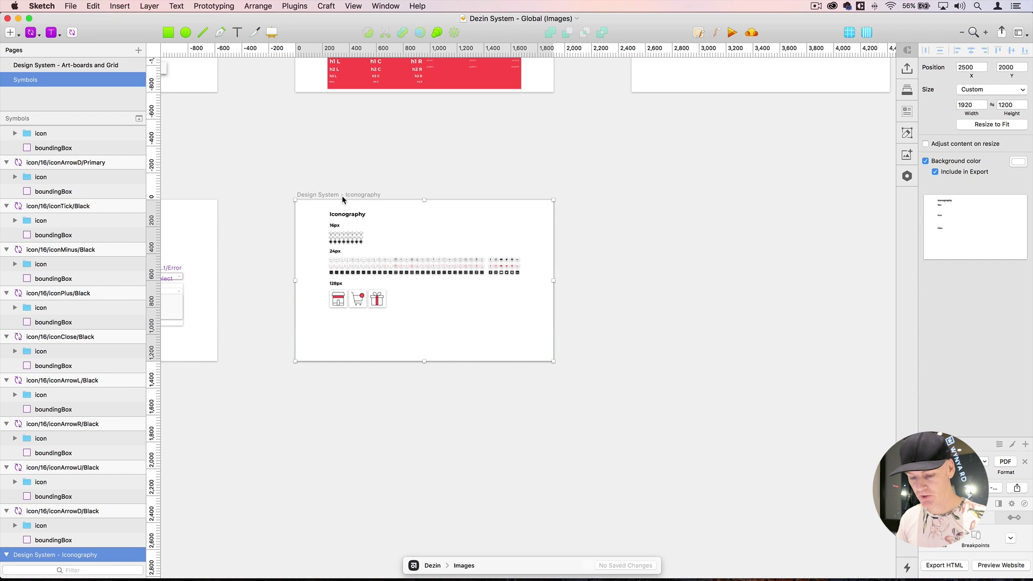
drag(341, 195, 678, 204)
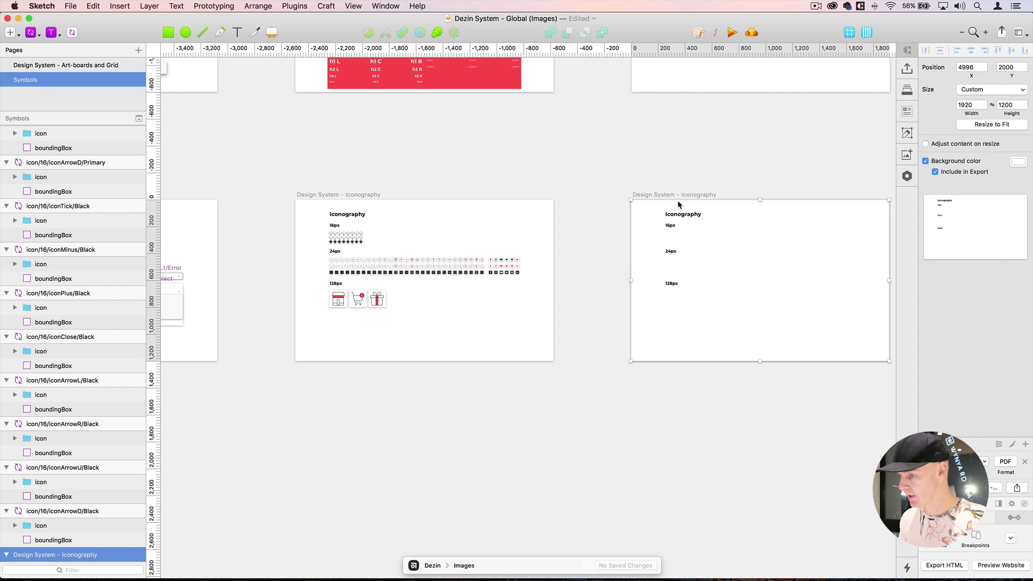
key(Right)
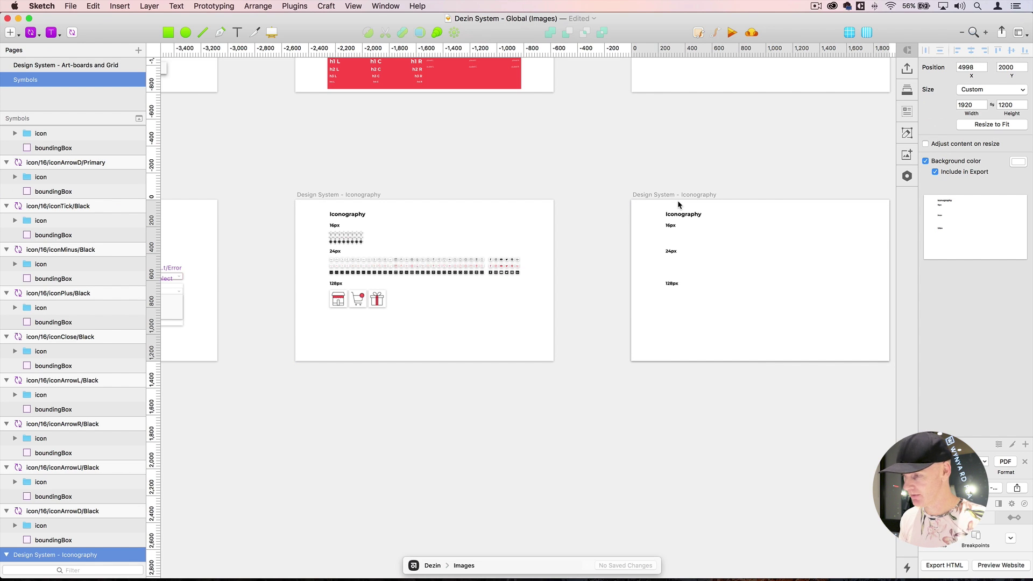
key(Right)
key(Right)
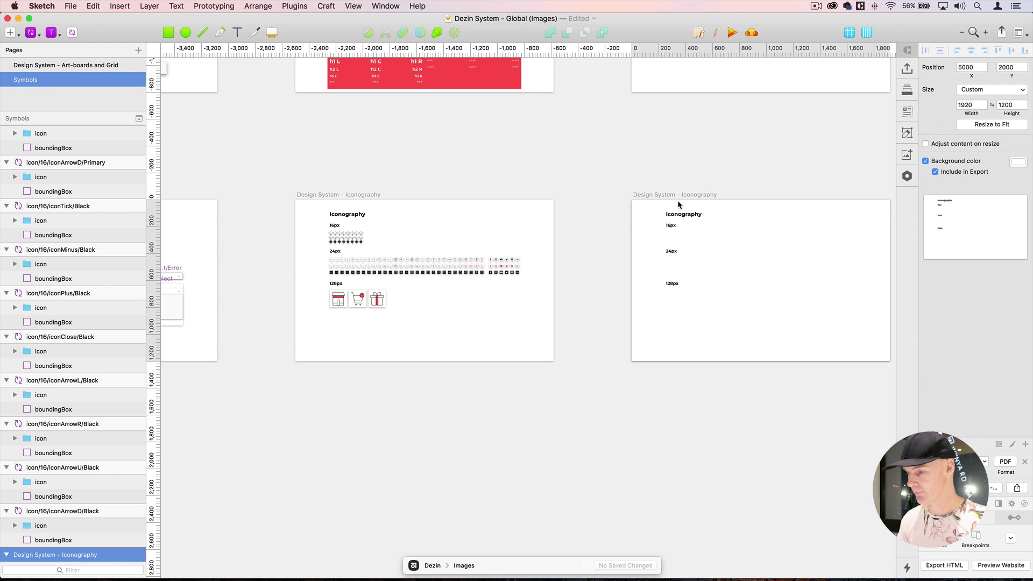
- Rename the copied Iconography artboard as Design System - Images
click(617, 158)
scroll(538, 172, right, 5)
click(449, 185)
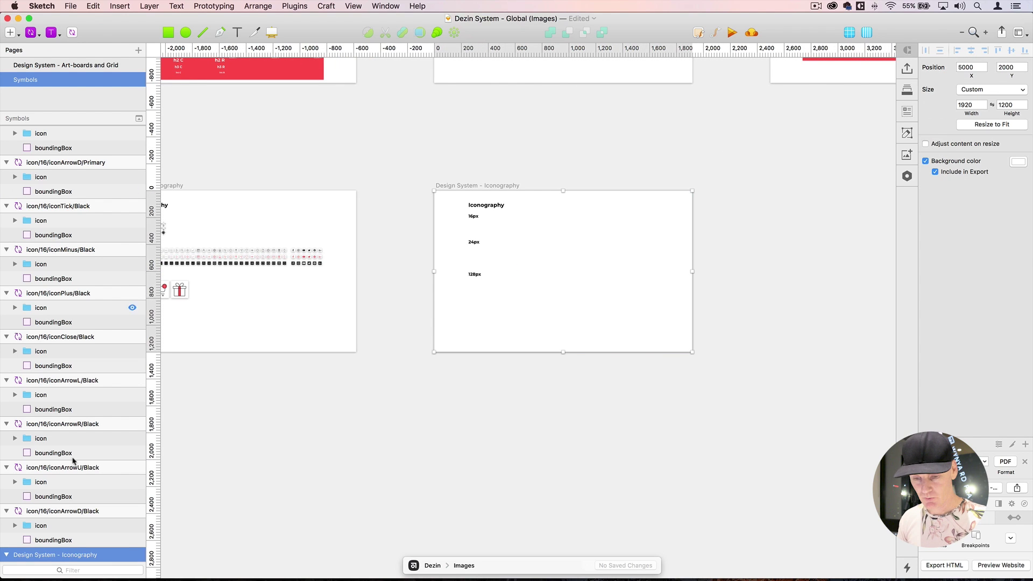
double_click(99, 553)
drag(99, 553, 62, 552)
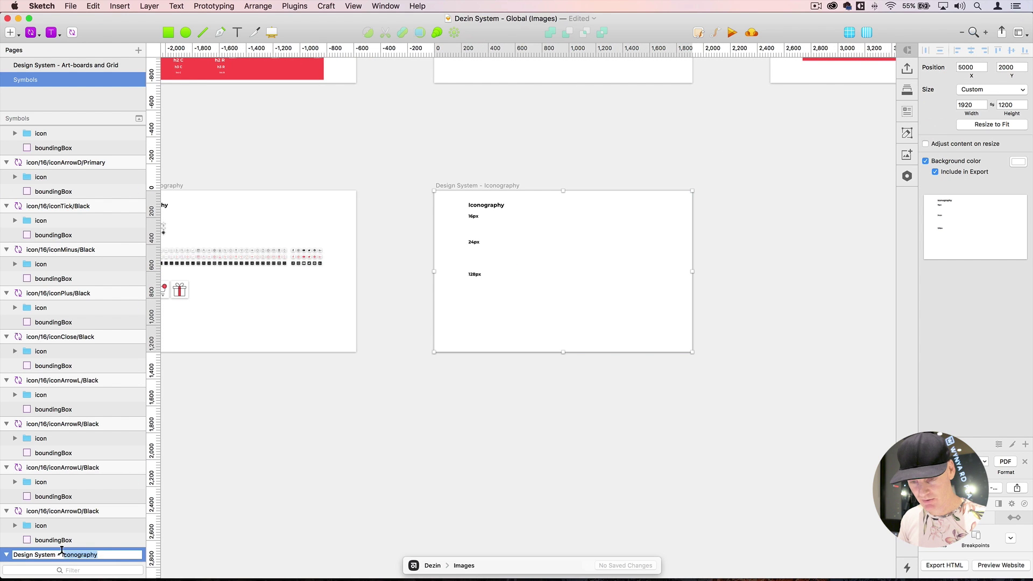
text(Imge)
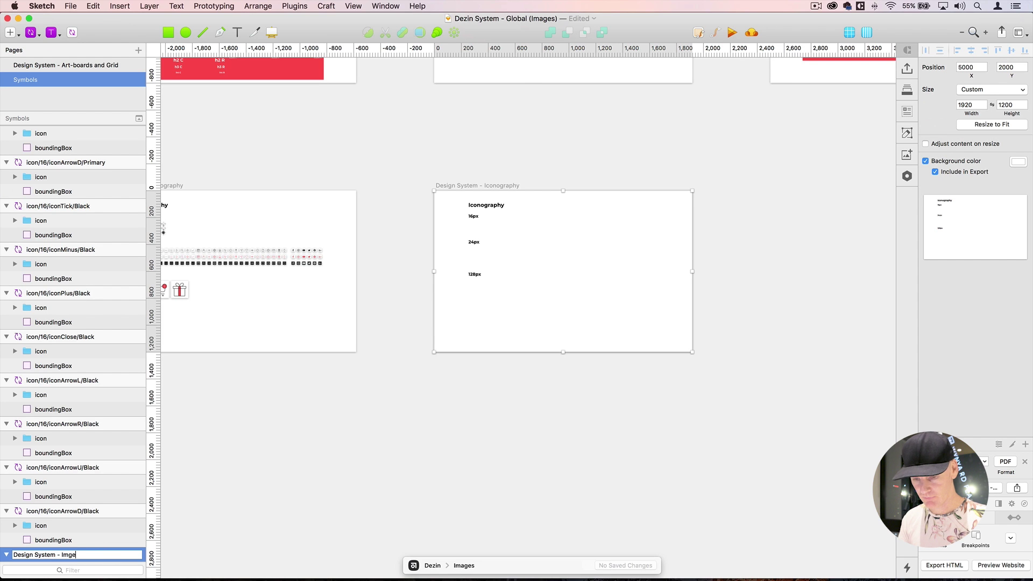
text(ges)
key(Return)
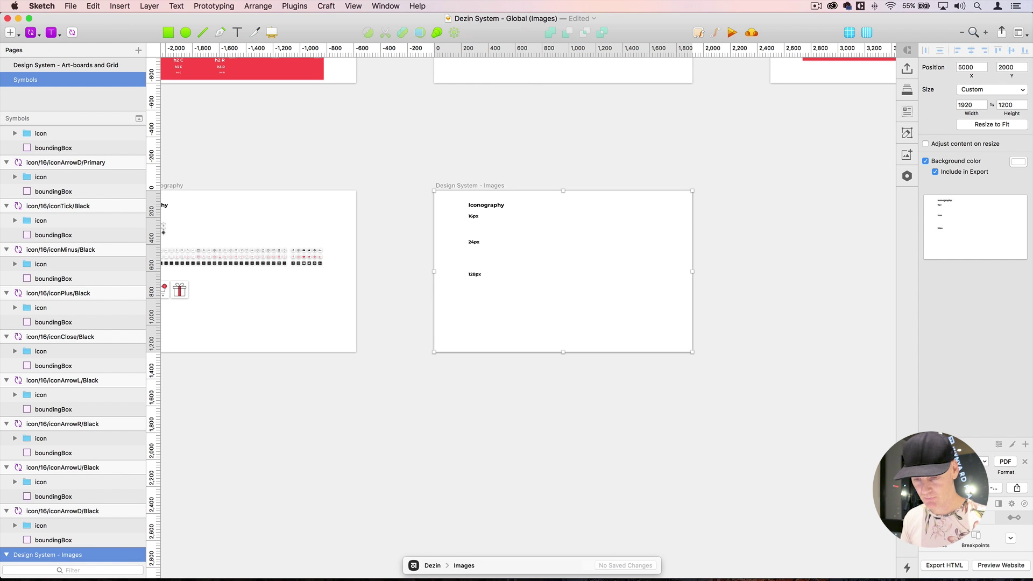
click(430, 176)
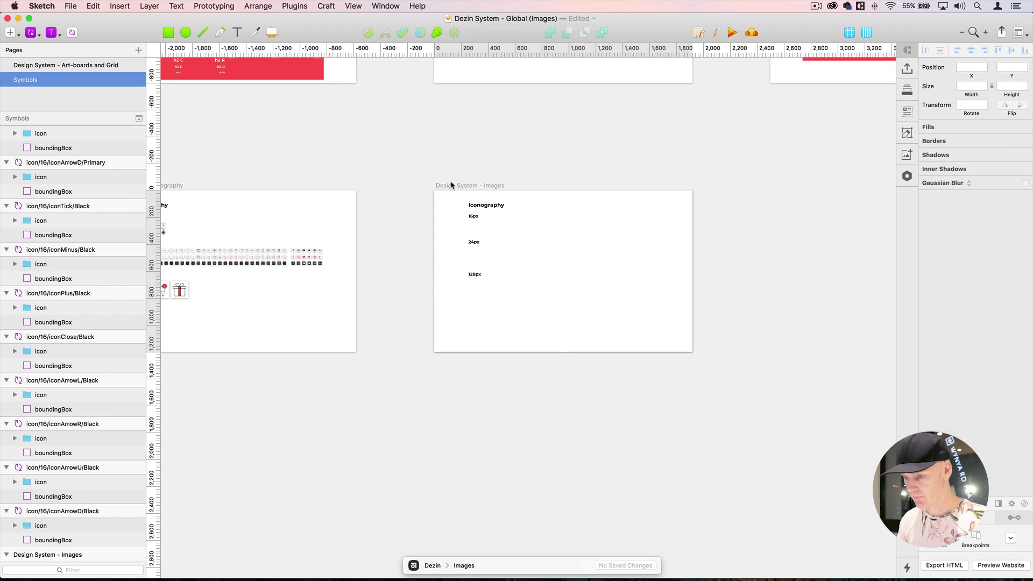
- Replace the Iconography heading on the copied artboard with the text Images
click(491, 207)
scroll(505, 173, up, 5)
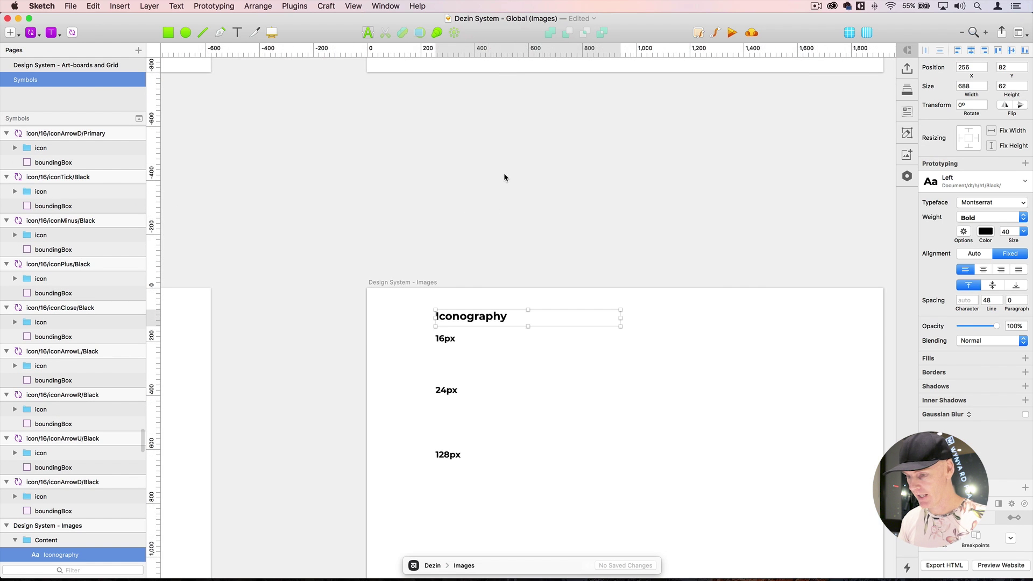
double_click(414, 220)
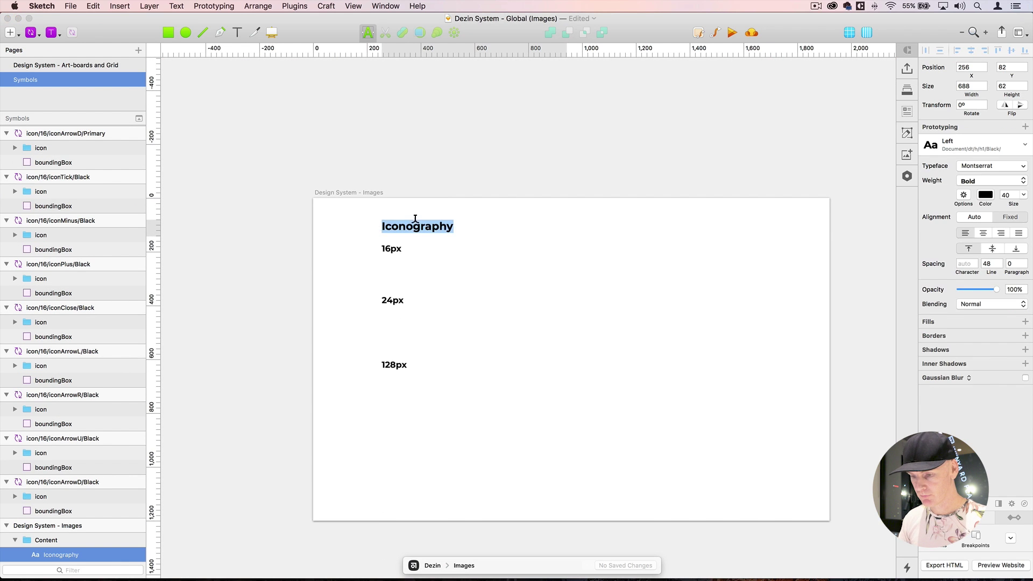
text(Images)
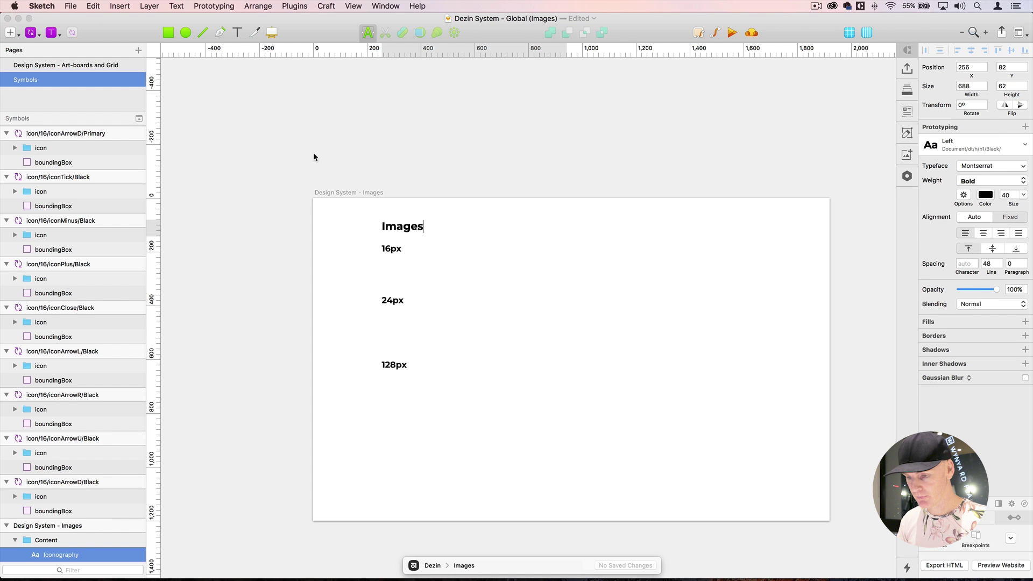
key(Escape)
- Change the 16px subheading below the Images heading to Landscape
double_click(390, 249)
text(Lan)
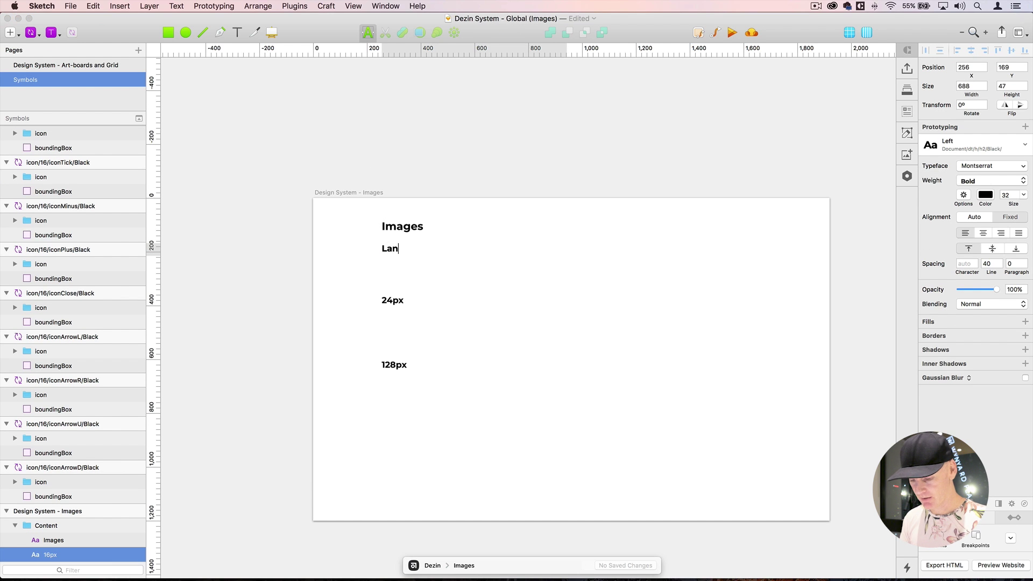
text(dscape)
key(Escape)
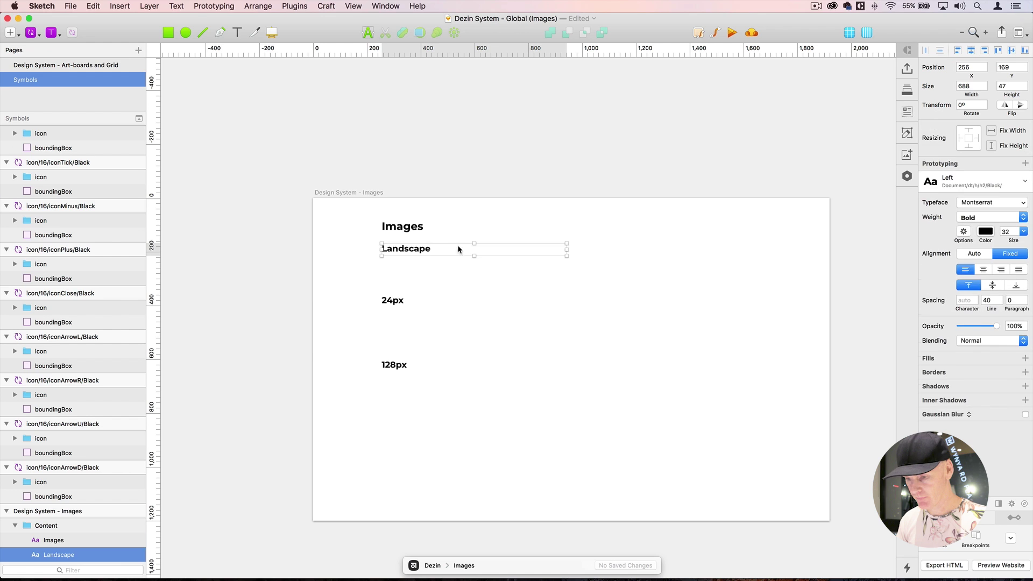
- Change the 24px subheading on the Images artboard to Portrait
click(390, 300)
double_click(388, 300)
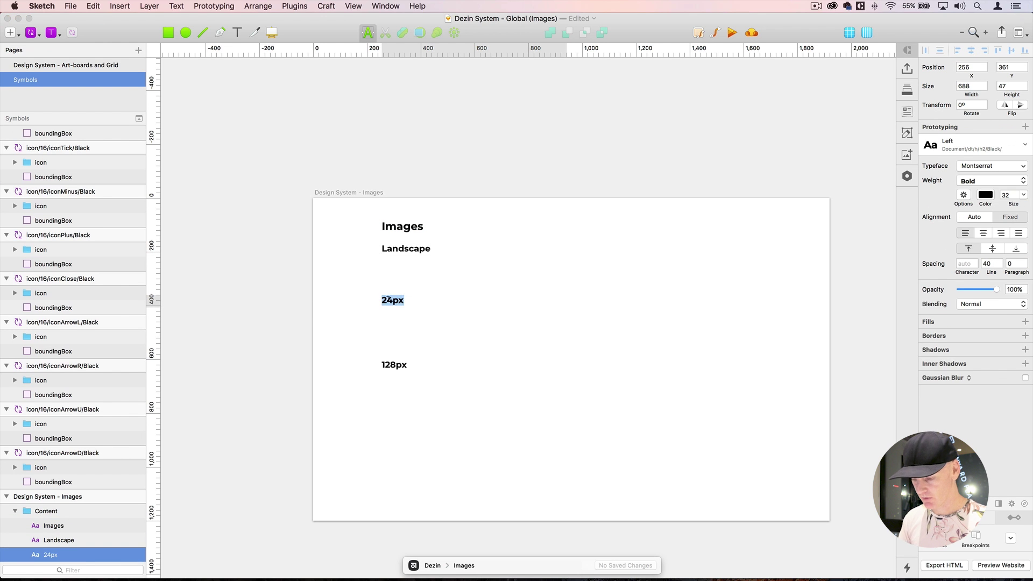
text(Portrait)
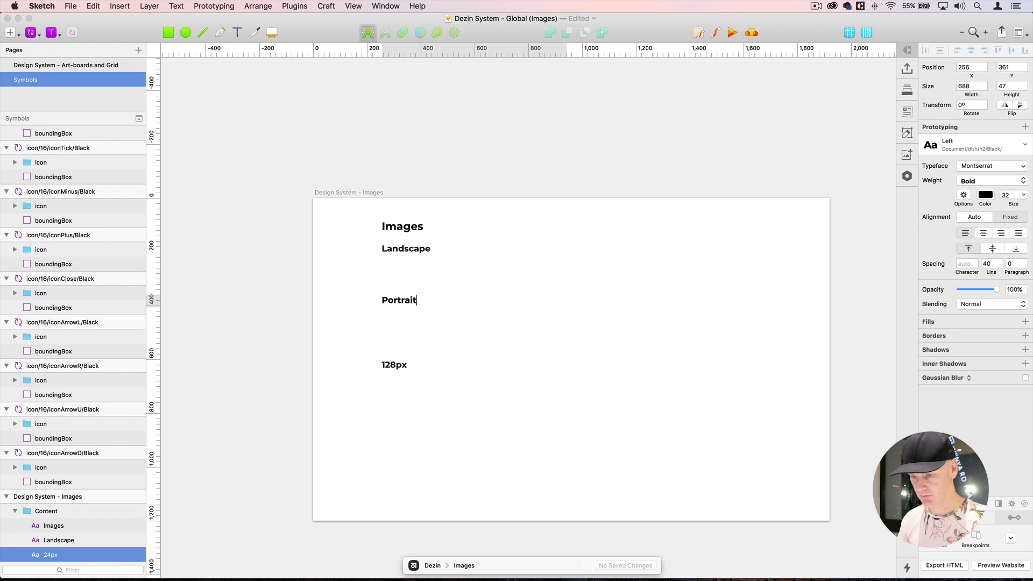
key(Escape)
- Change the 128px subheading on the Images artboard to Square
double_click(391, 366)
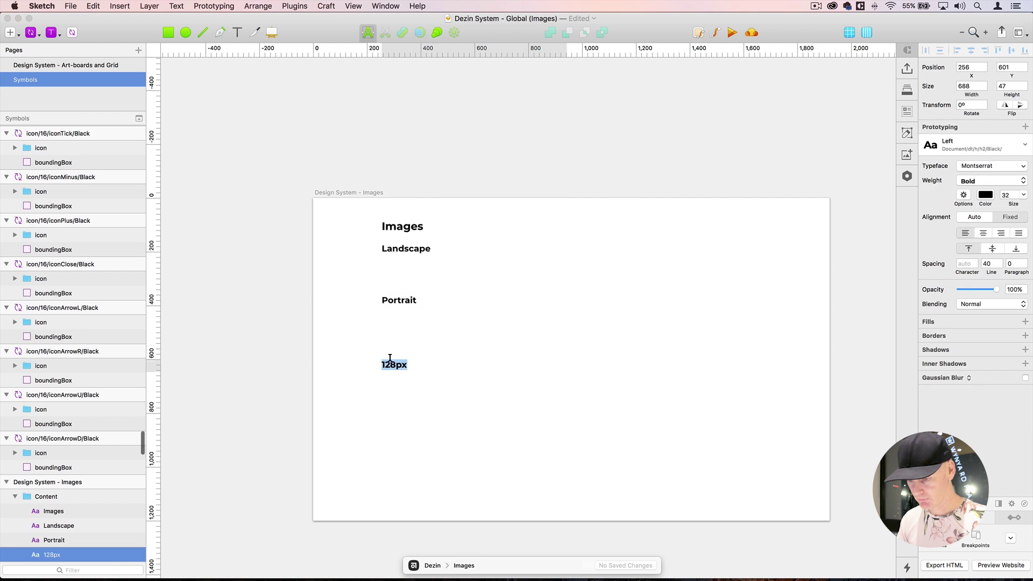
text(Squa)
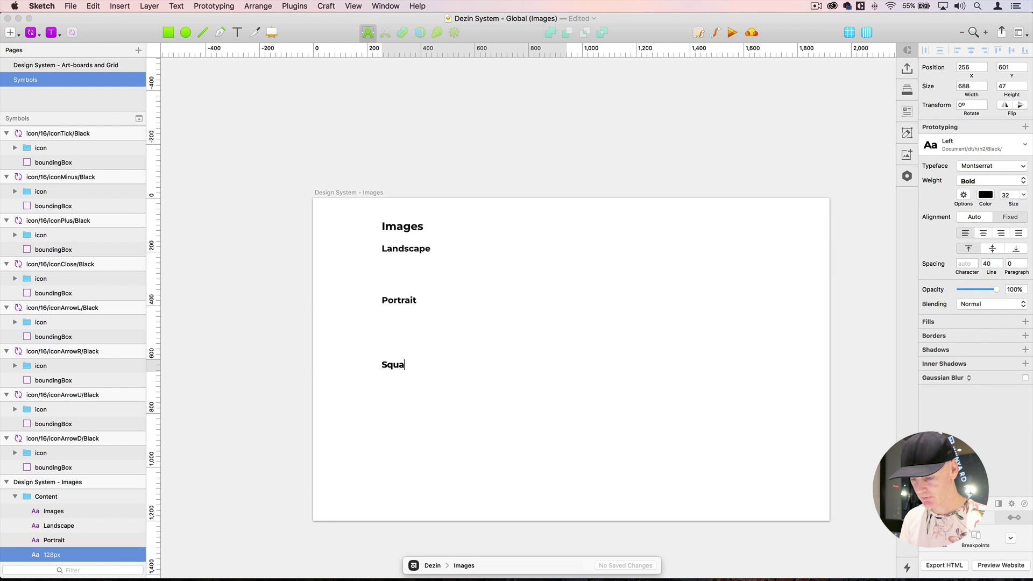
text(re)
key(Escape)
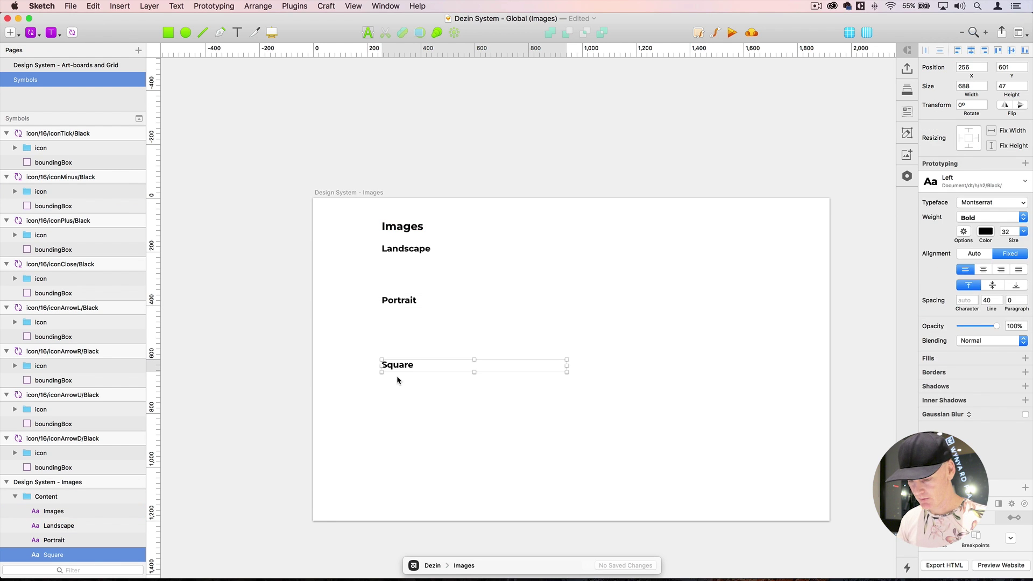
- Duplicate the Square subheading and move the lower copy straight down to Y 849
key(super+d)
scroll(58, 430, down, 4)
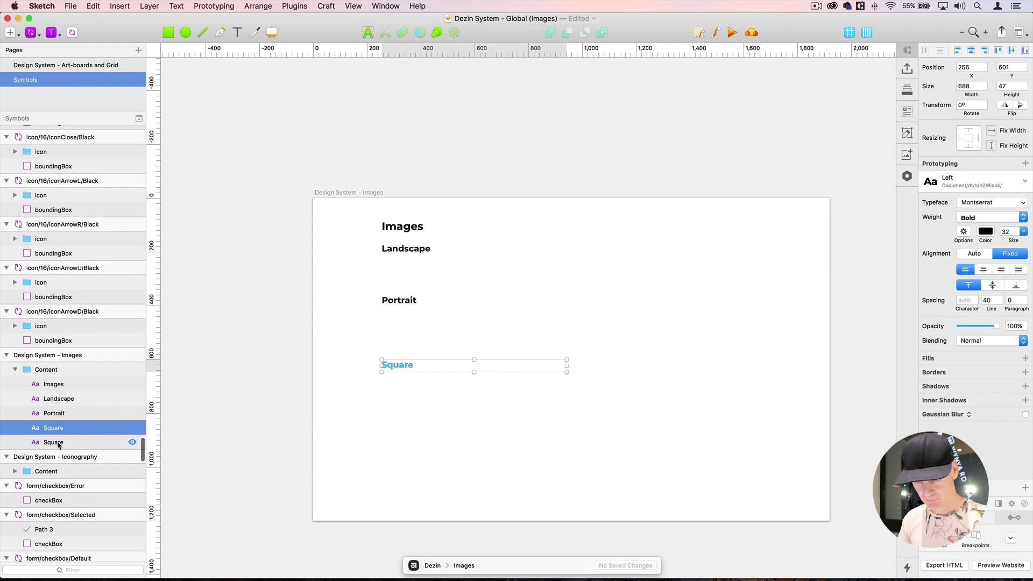
click(60, 442)
key(shift+Down)
key(shift+Down)
key(shift+Down)
key(shift+Down)
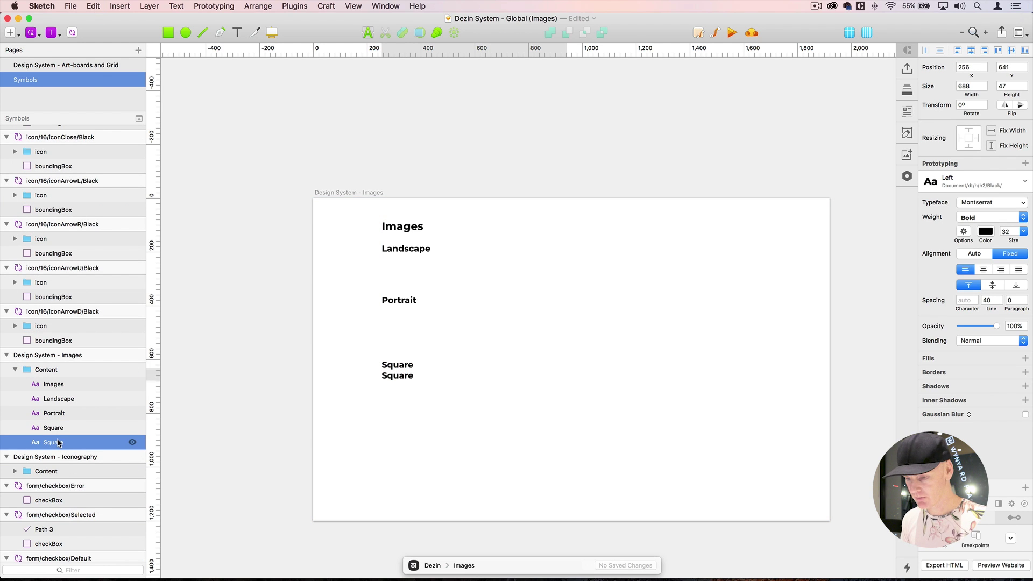
key(shift+Down)
key(shift+Down)
key(shift+Down)
key(shift+Down)
key(shift+Down)
key(shift+Down)
key(shift+Down)
key(shift+Down)
key(shift+Down)
key(shift+Down)
key(shift+Down)
key(shift+Down)
key(shift+Down)
key(shift+Down)
key(shift+Down)
key(shift+Down)
key(shift+Down)
key(shift+Down)
key(shift+Down)
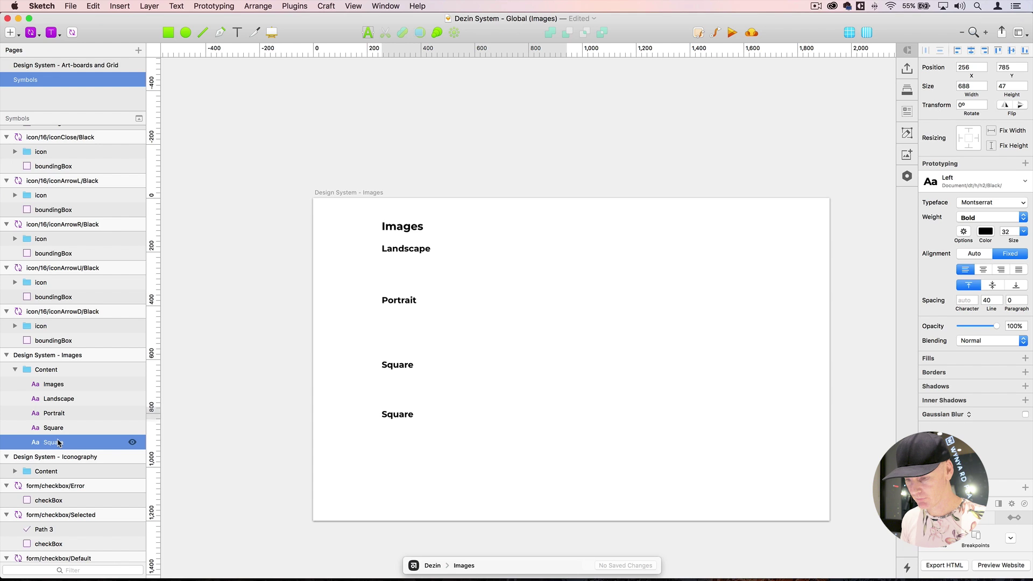
key(shift+Down)
key(shift+Down)
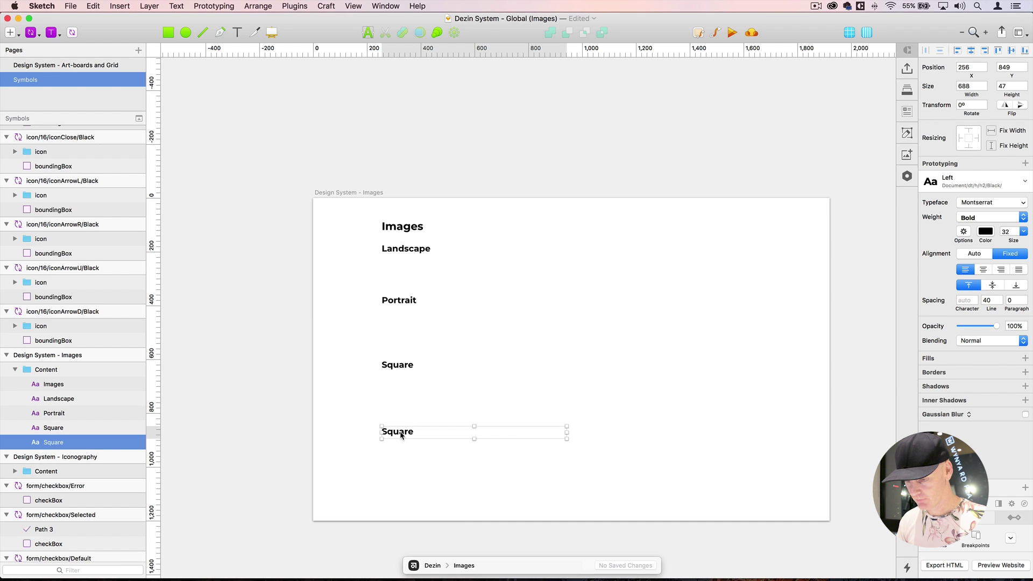
- Change the text of the duplicated Square subheading to Avatar
double_click(397, 432)
text(Avatar)
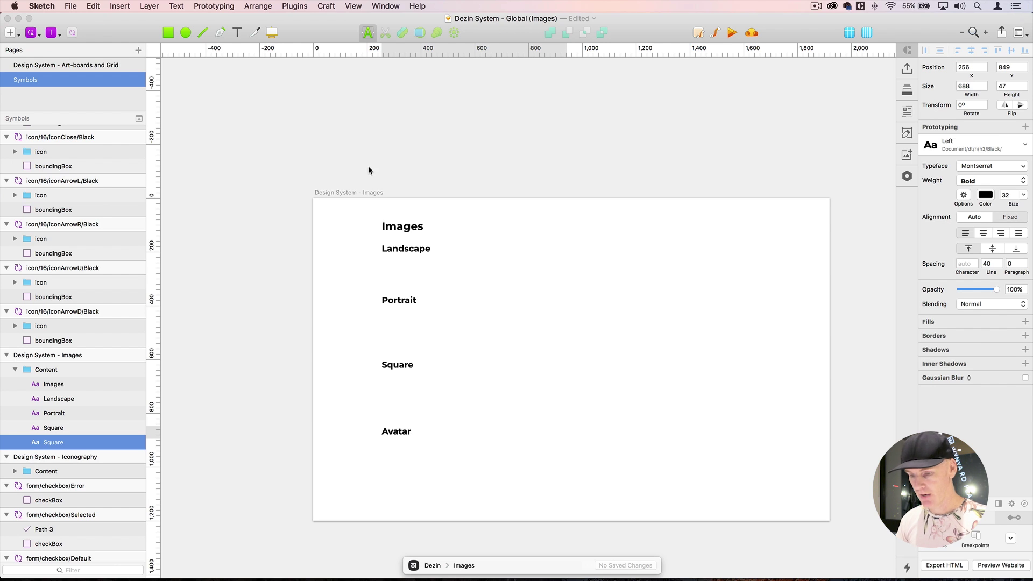
key(Escape)
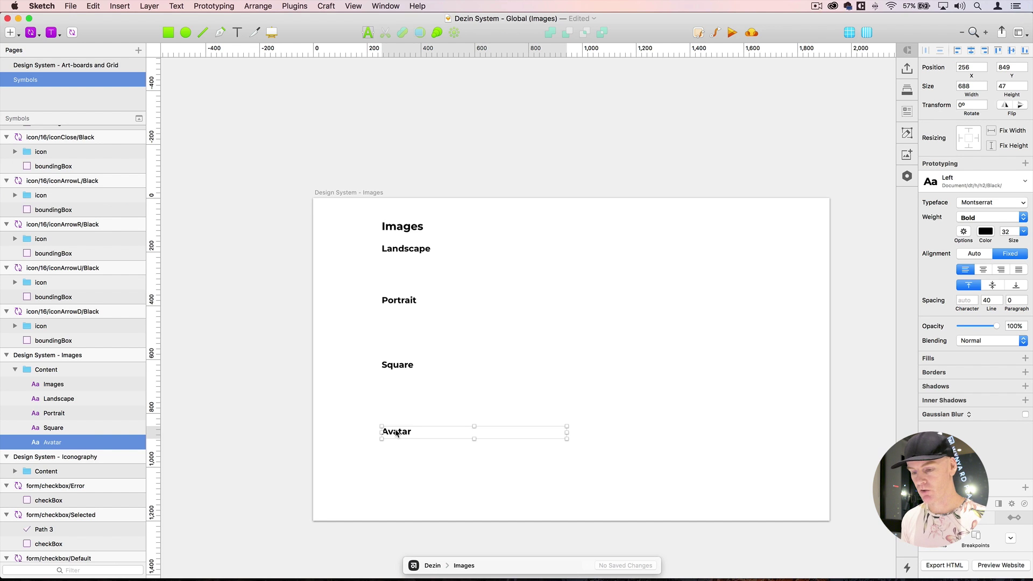
click(451, 114)
- Move the Portrait, Square and Avatar subheadings together horizontally to the right side of the Images artboard
click(396, 433)
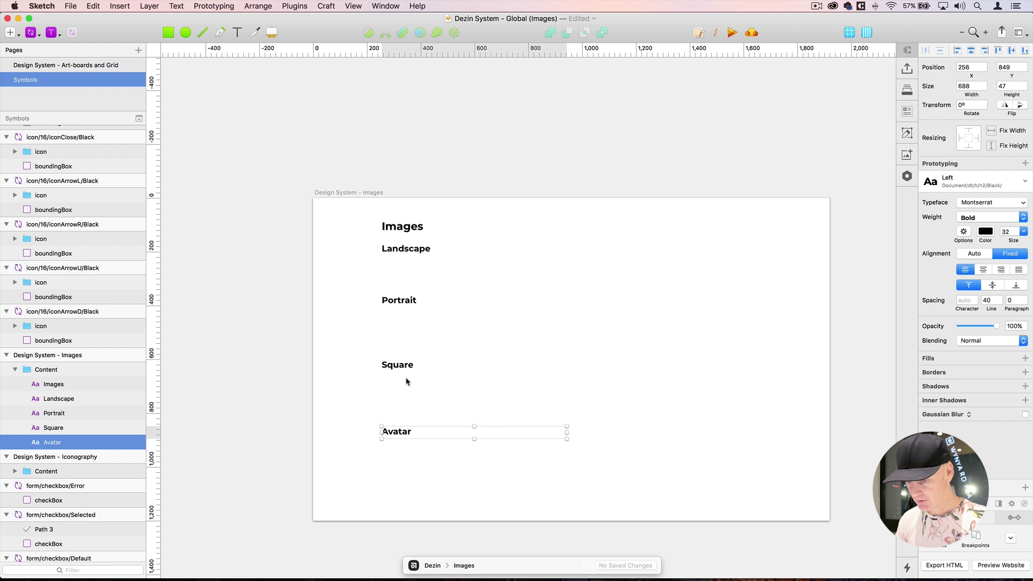
shift+click(401, 365)
shift+click(390, 301)
drag(388, 303, 718, 303)
- Show the column layout over the Images artboard, keeping the Landscape subheading selected for the landscape section
click(399, 251)
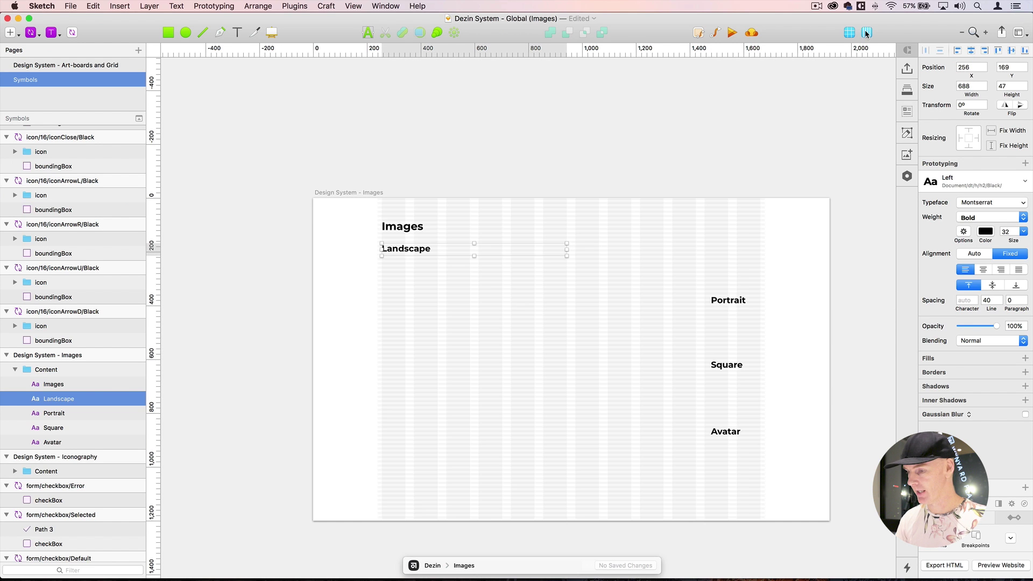
key(ctrl+l)
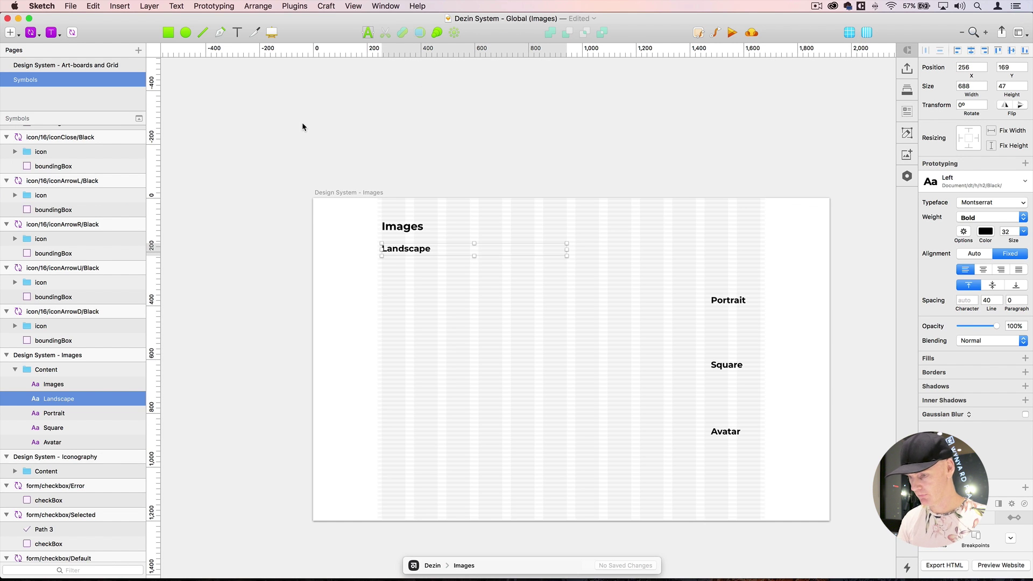
key(super+plus)
drag(421, 378, 392, 188)
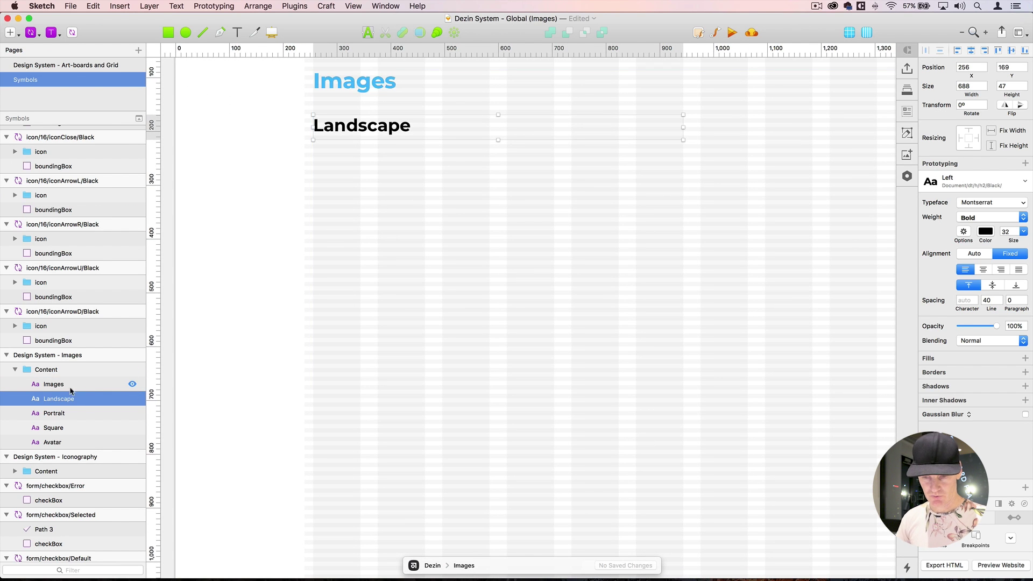
- Collapse the Content group and draw a rectangle about 480 by 208 below the Landscape subheading at X 256, Y 256
click(56, 371)
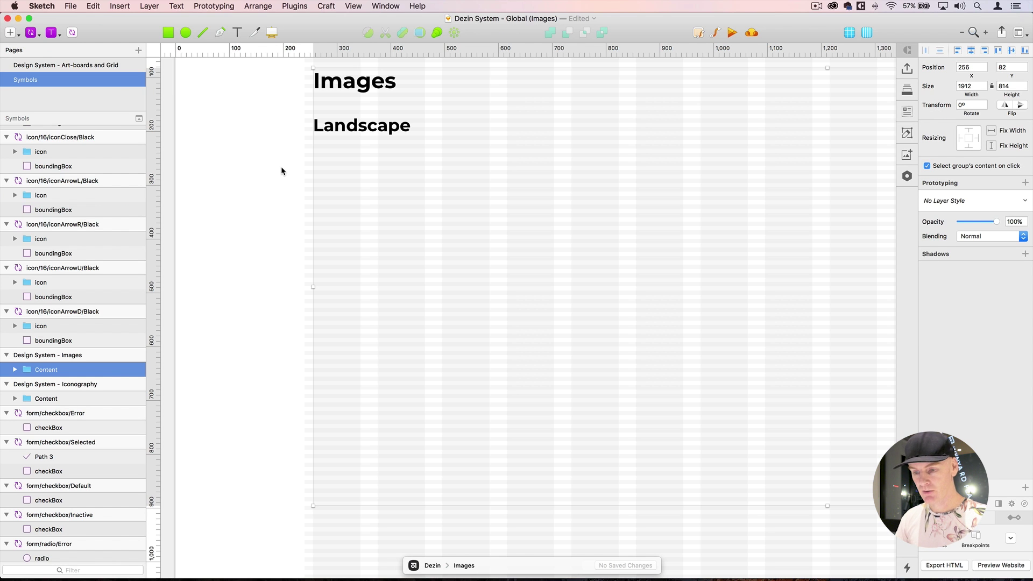
key(r)
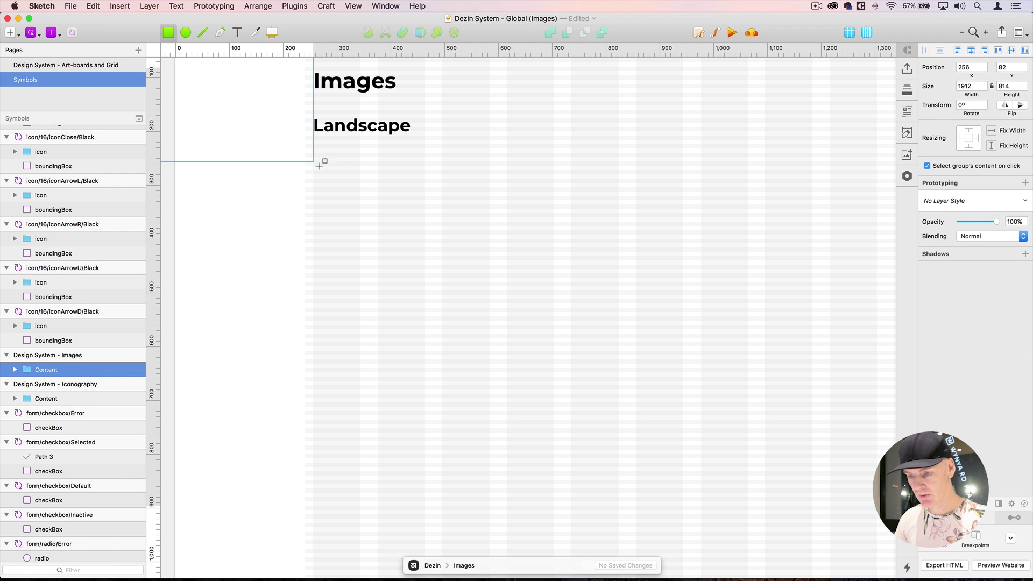
drag(319, 165, 571, 273)
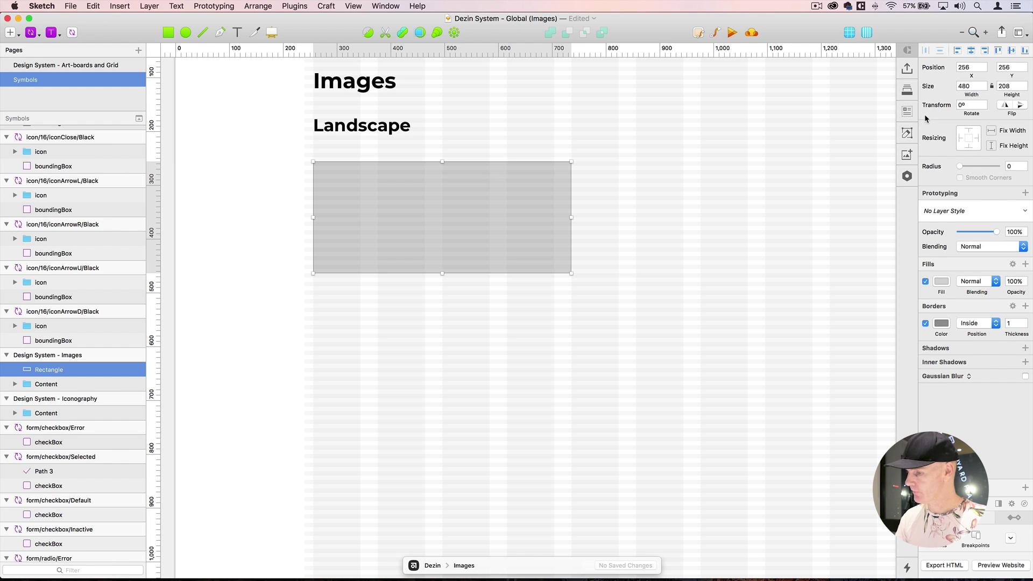
- Set the rectangle's width to 688 and its height to 392
click(961, 67)
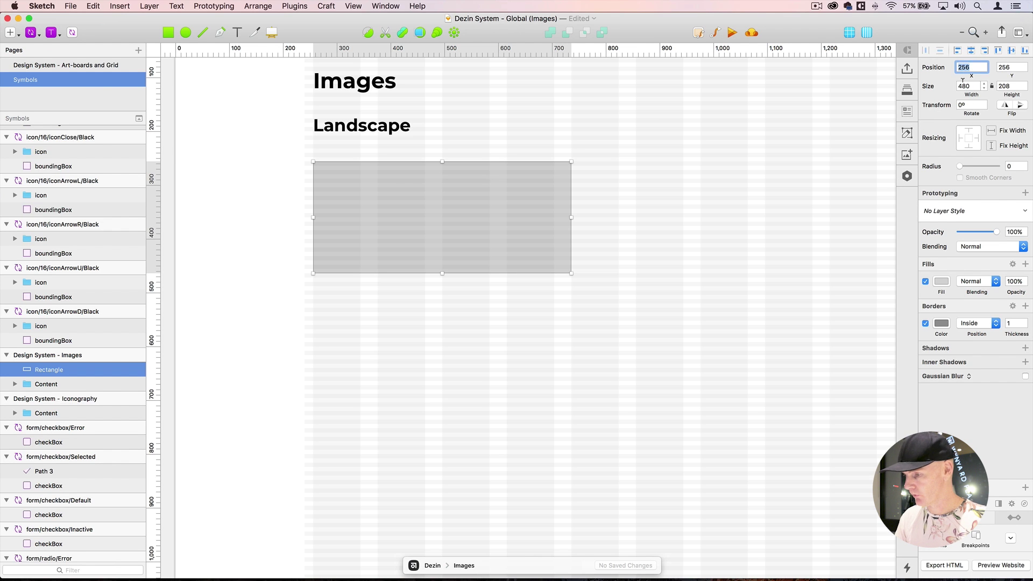
click(962, 82)
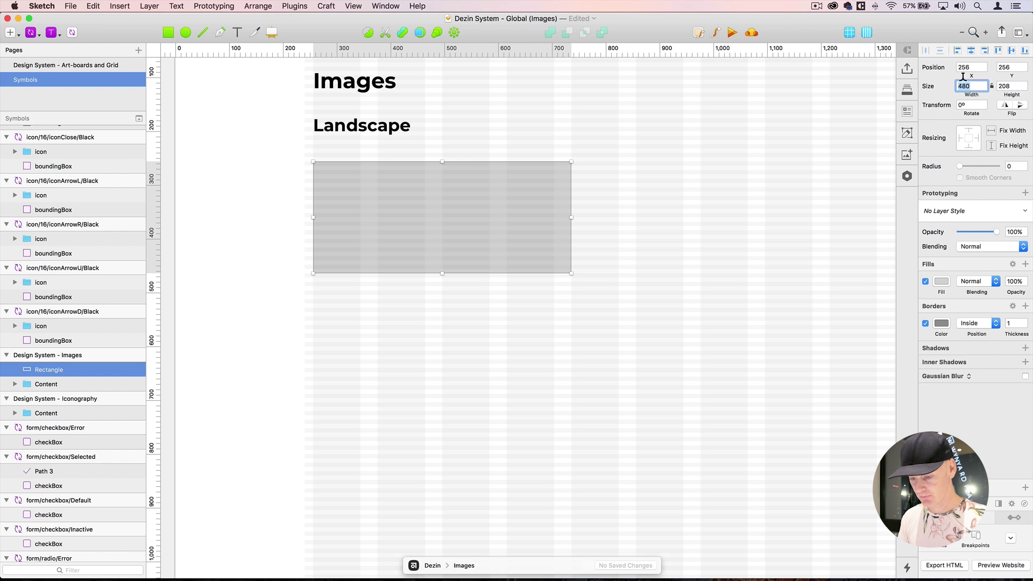
text(688)
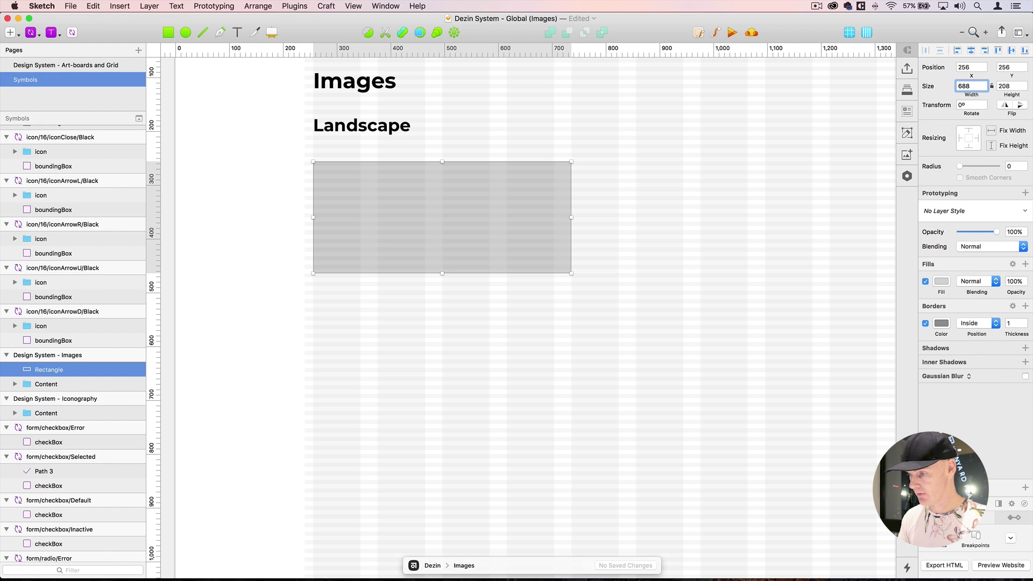
key(Tab)
text(39)
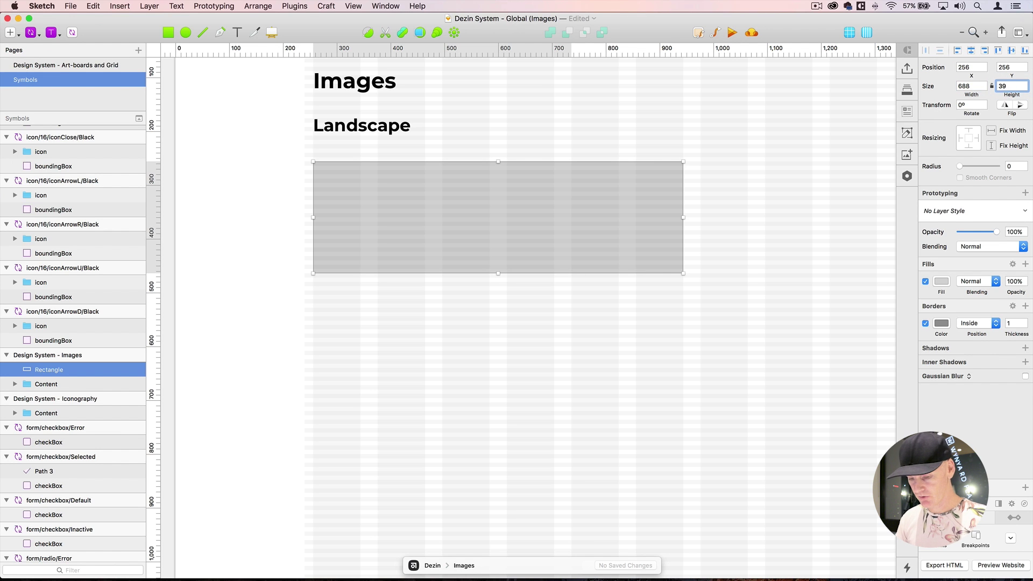
key(Return)
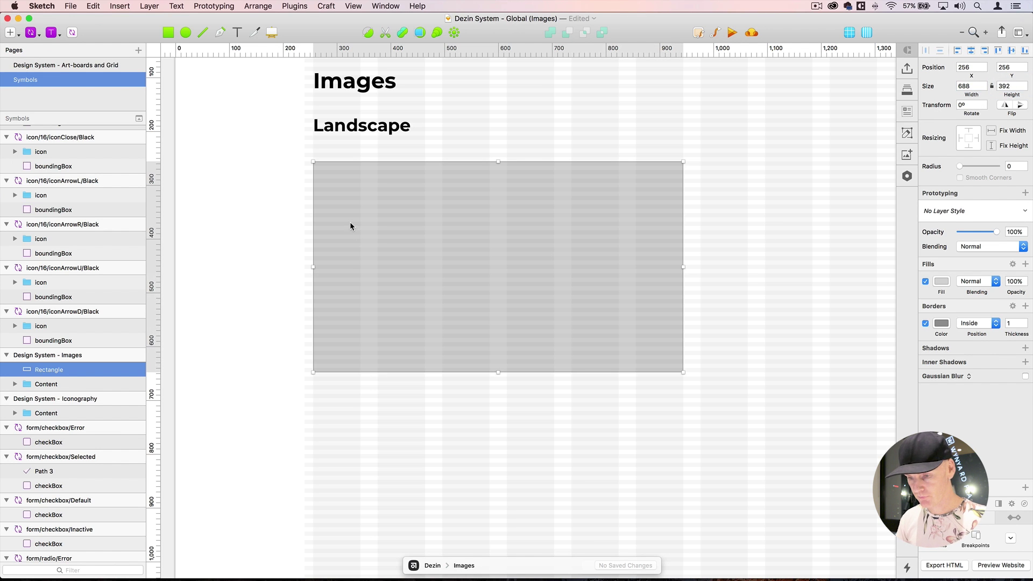
- Show the square grid over the Images artboard in addition to the column layout
key(super+plus)
drag(353, 225, 574, 299)
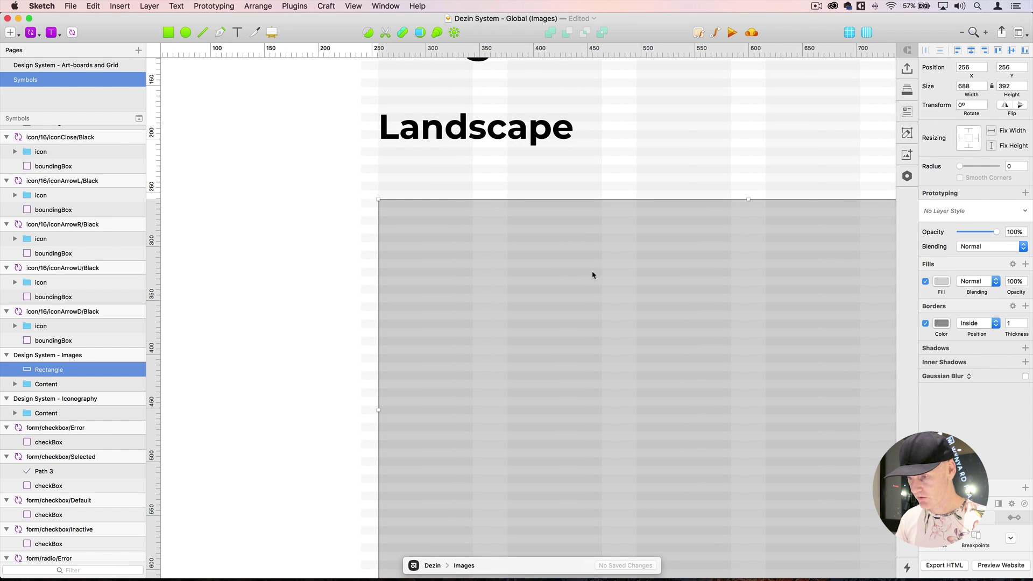
click(855, 33)
key(super+plus)
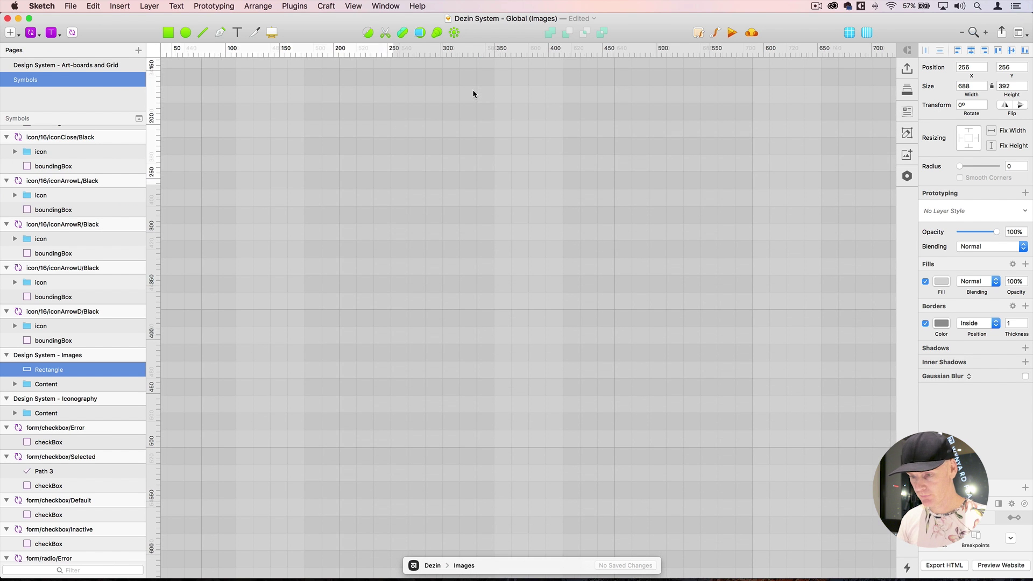
- Examine up close how the landscape rectangle's edges and corners line up with the grid and column layout
drag(473, 91, 758, 409)
drag(179, 247, 357, 319)
key(super+z)
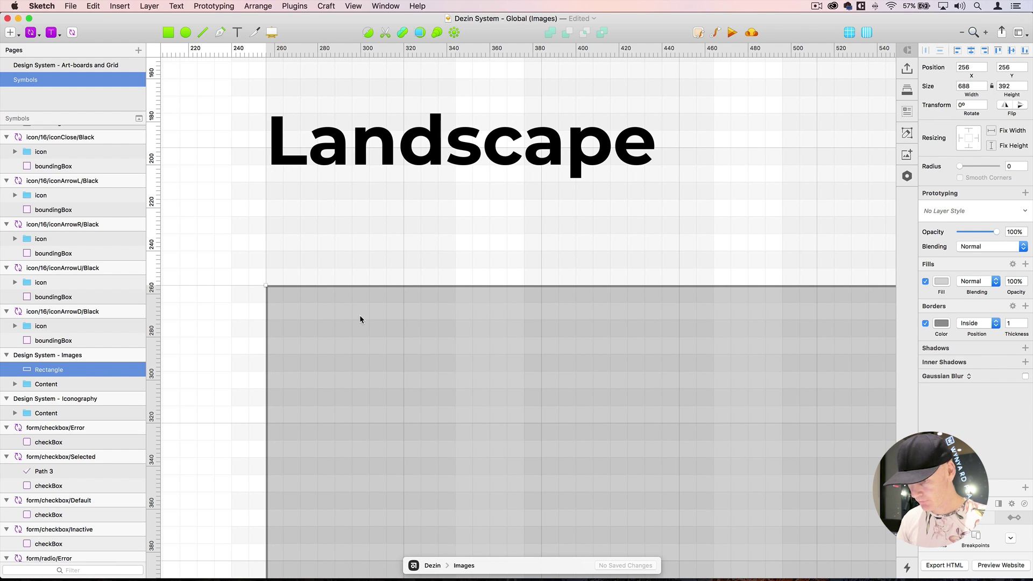
scroll(624, 355, right, 10)
scroll(624, 355, down, 2)
scroll(696, 302, down, 4)
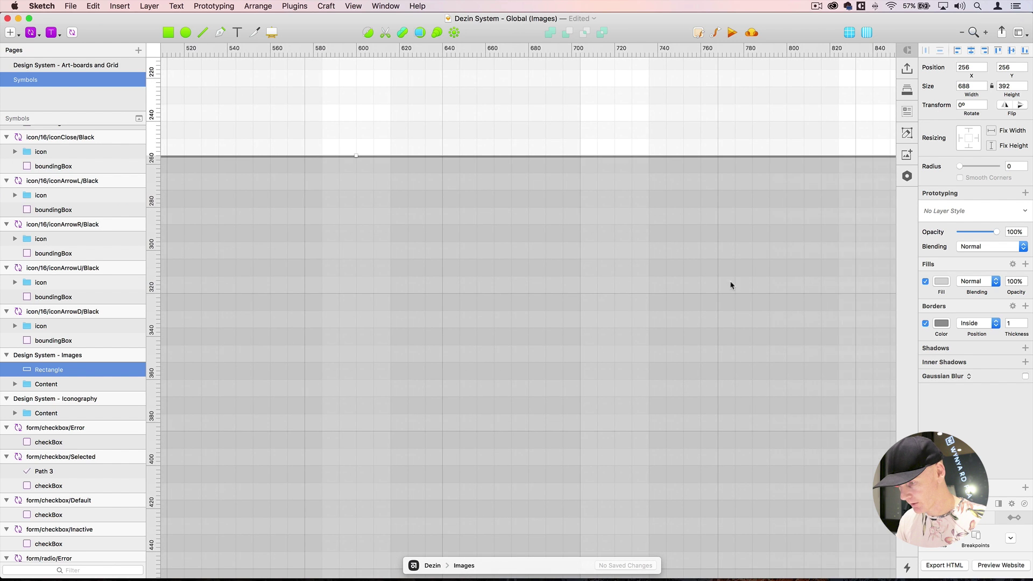
scroll(564, 281, right, 20)
scroll(553, 283, right, 8)
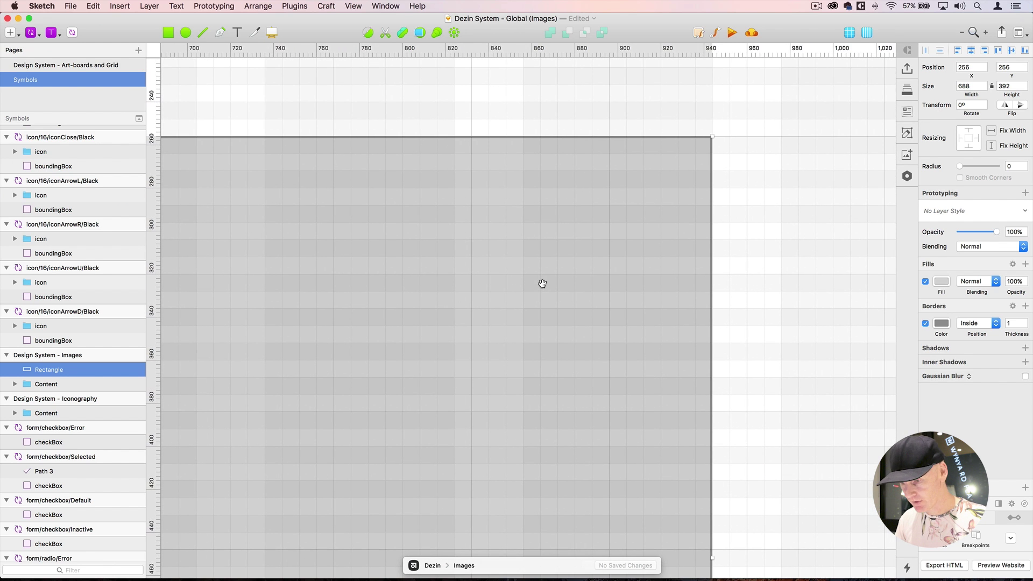
key(super+minus)
key(super+minus)
drag(540, 284, 597, 186)
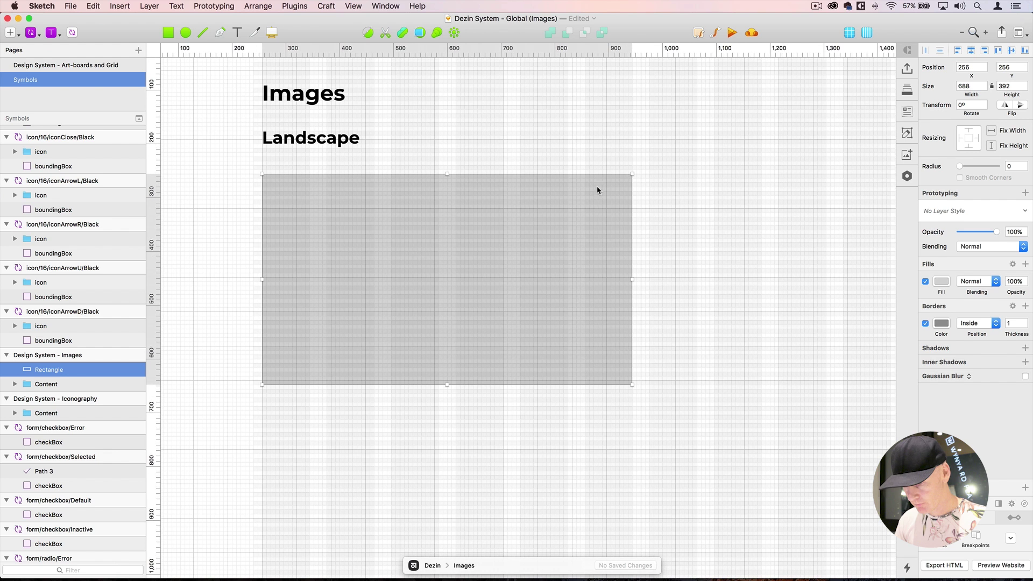
key(super+plus)
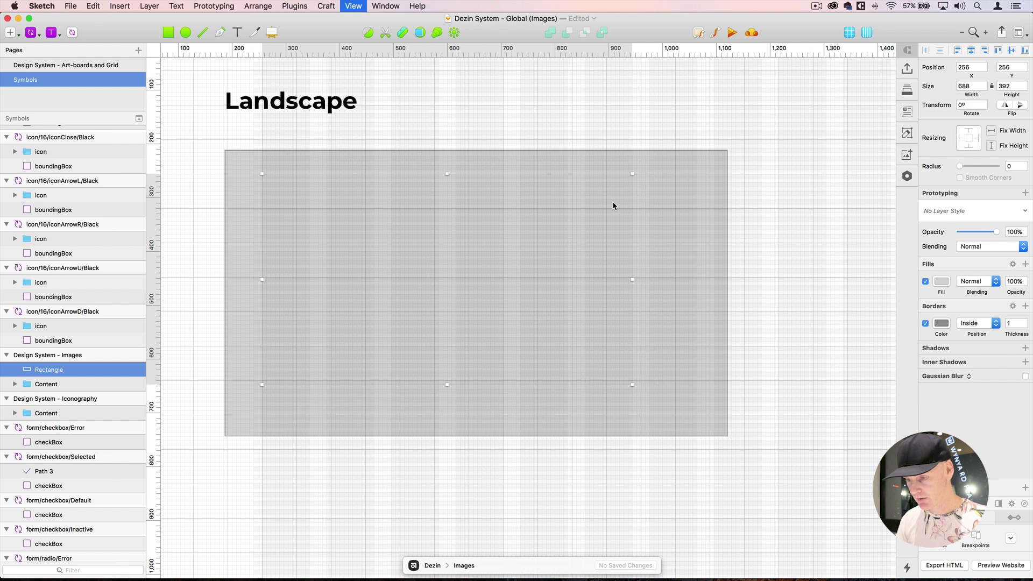
drag(675, 335, 422, 256)
scroll(510, 297, up, 5)
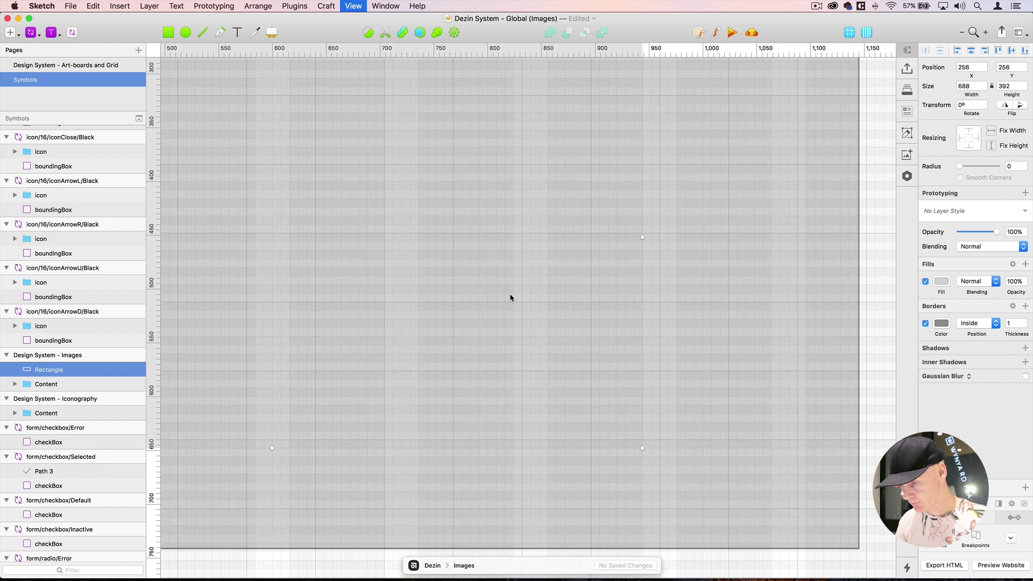
scroll(478, 258, down, 4)
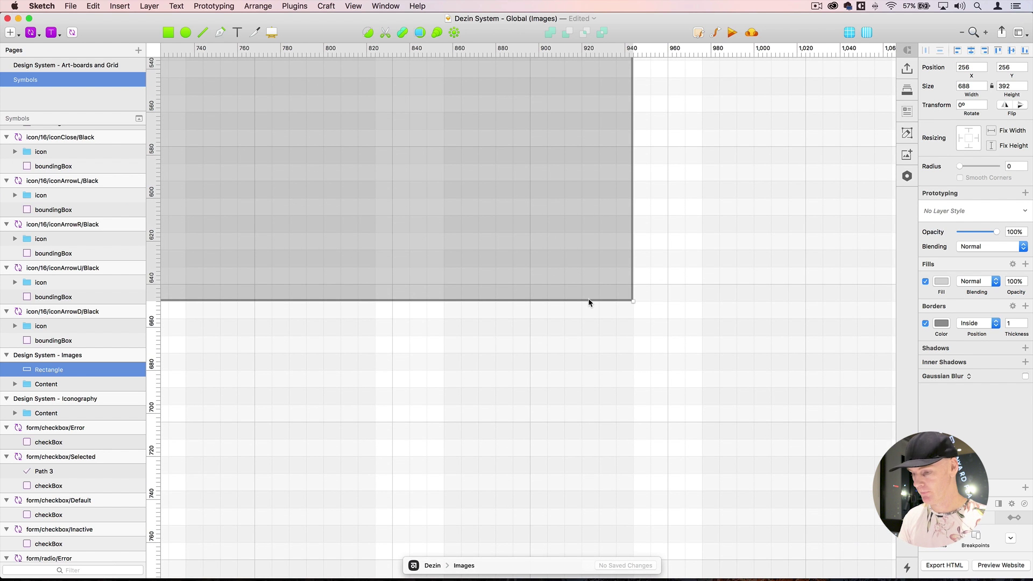
key(super+minus)
click(673, 236)
key(super+minus)
key(super+minus)
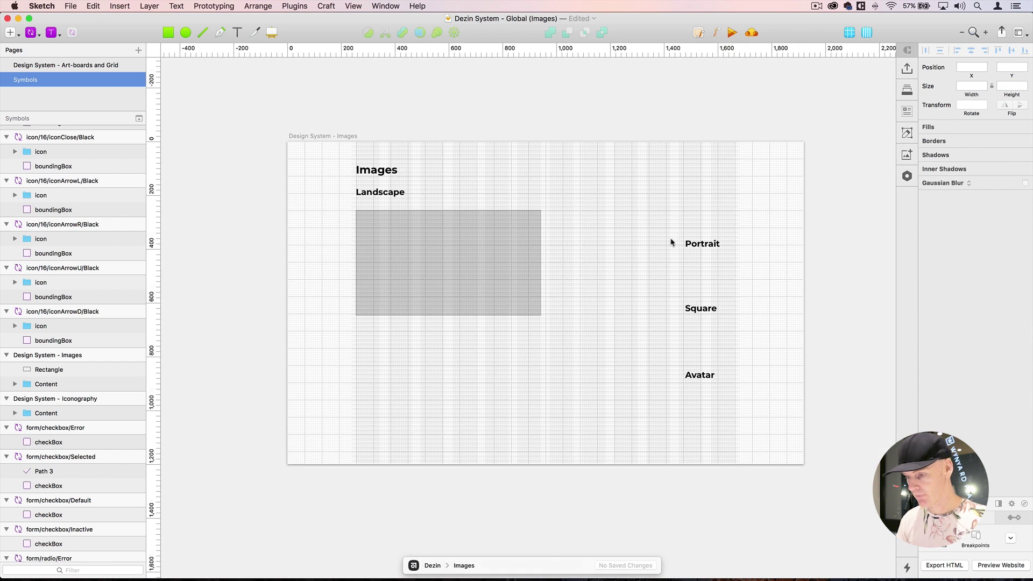
- Turn off and remove the border of the landscape rectangle
click(465, 233)
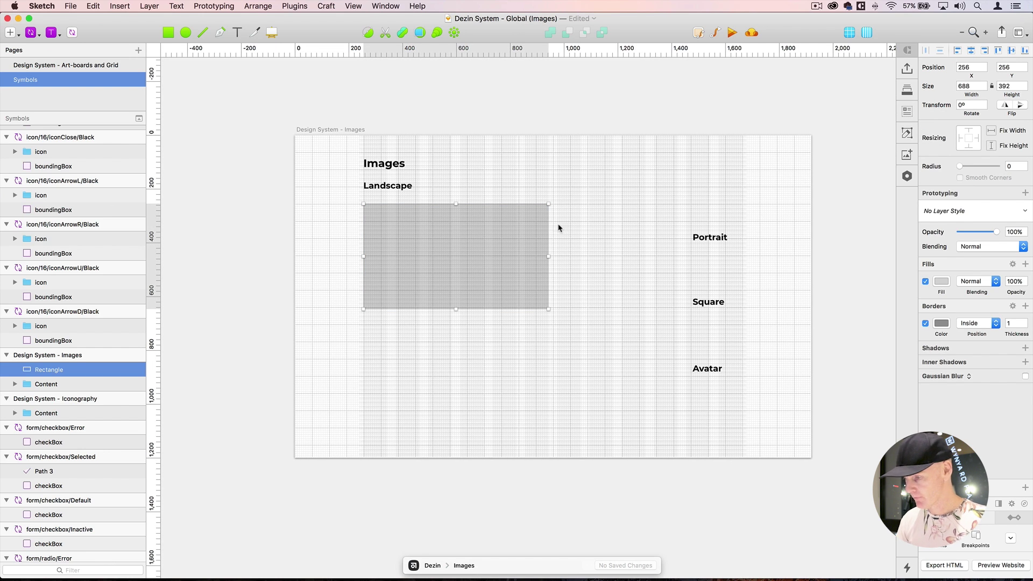
click(950, 211)
click(950, 211)
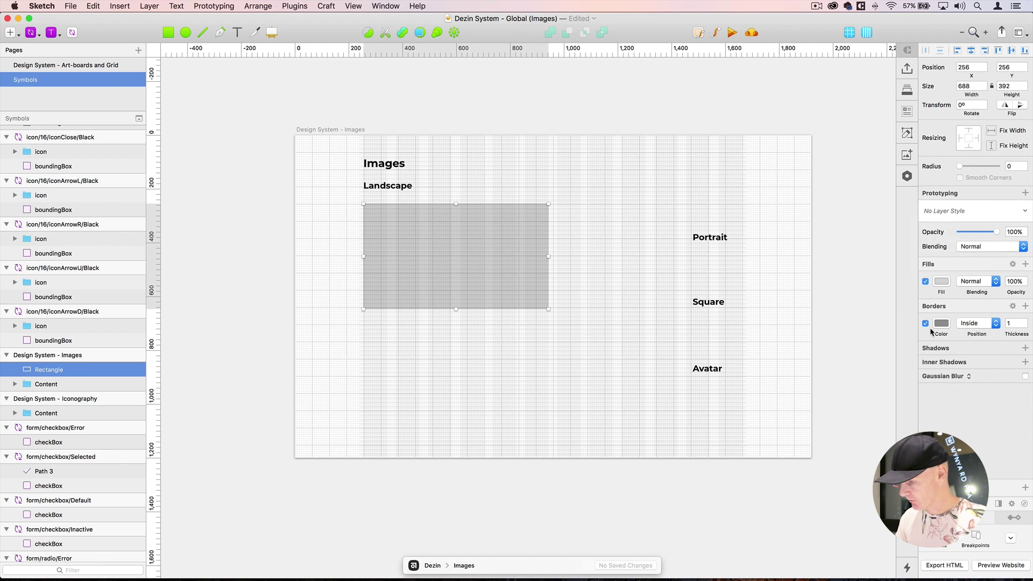
click(925, 323)
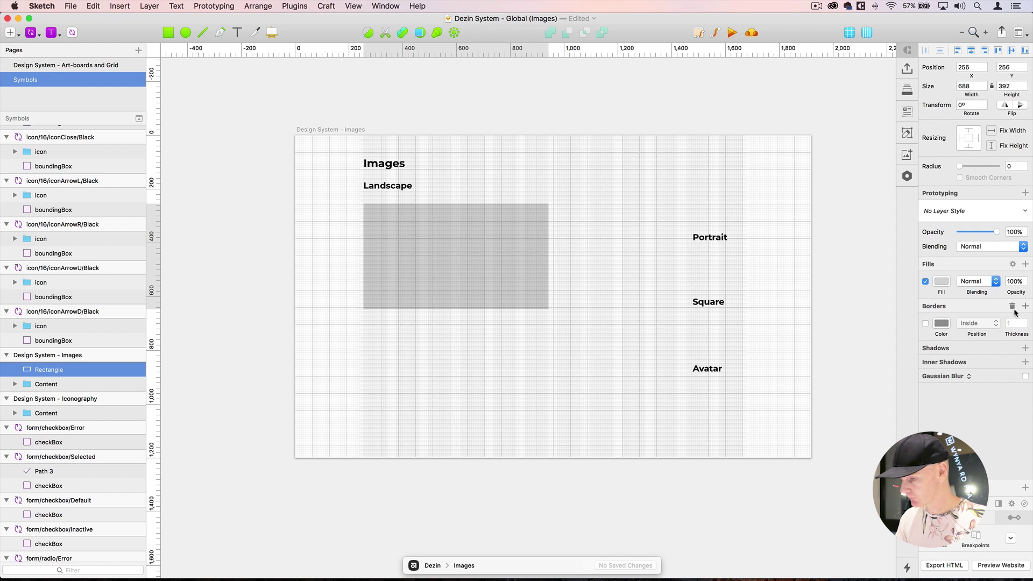
click(1012, 305)
- Change the landscape rectangle's solid fill to an image pattern fill with the default checkerboard in Fill mode
click(480, 239)
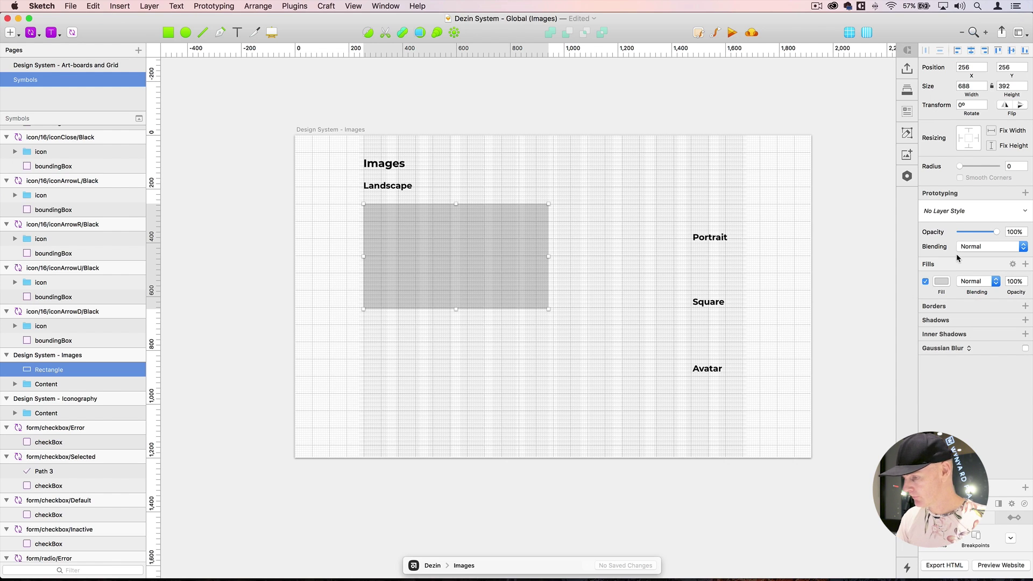
click(940, 282)
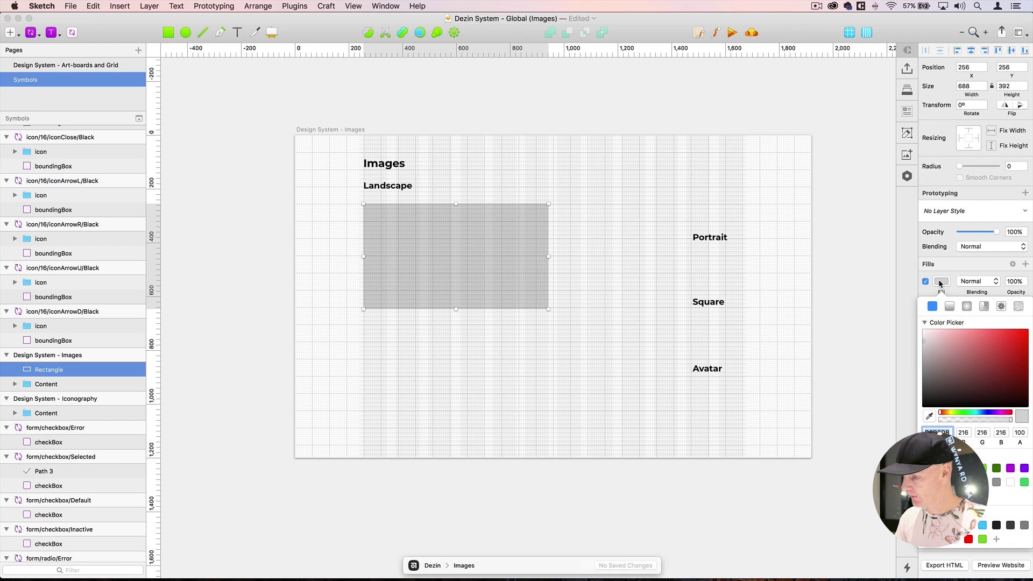
click(1000, 306)
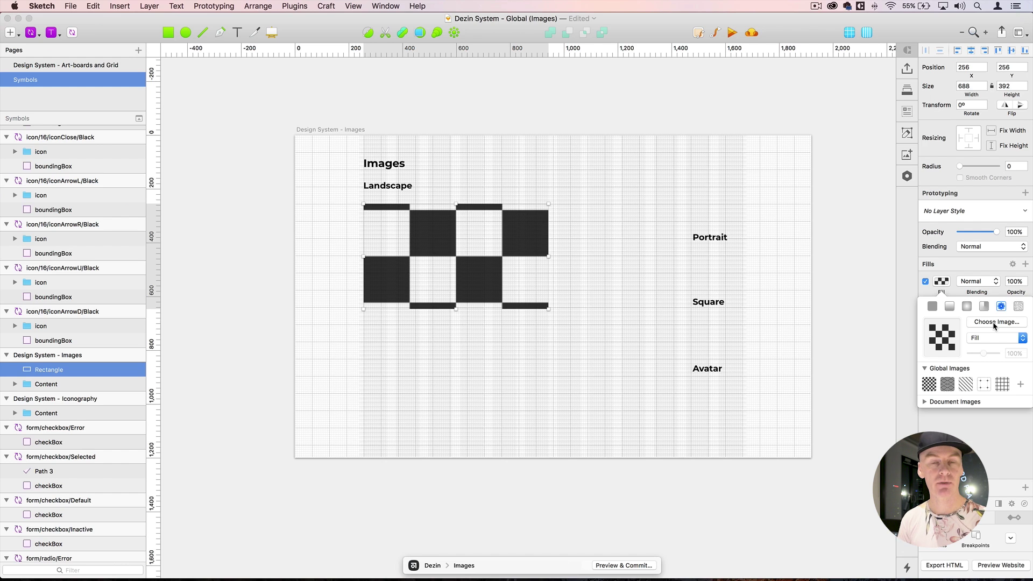
click(543, 116)
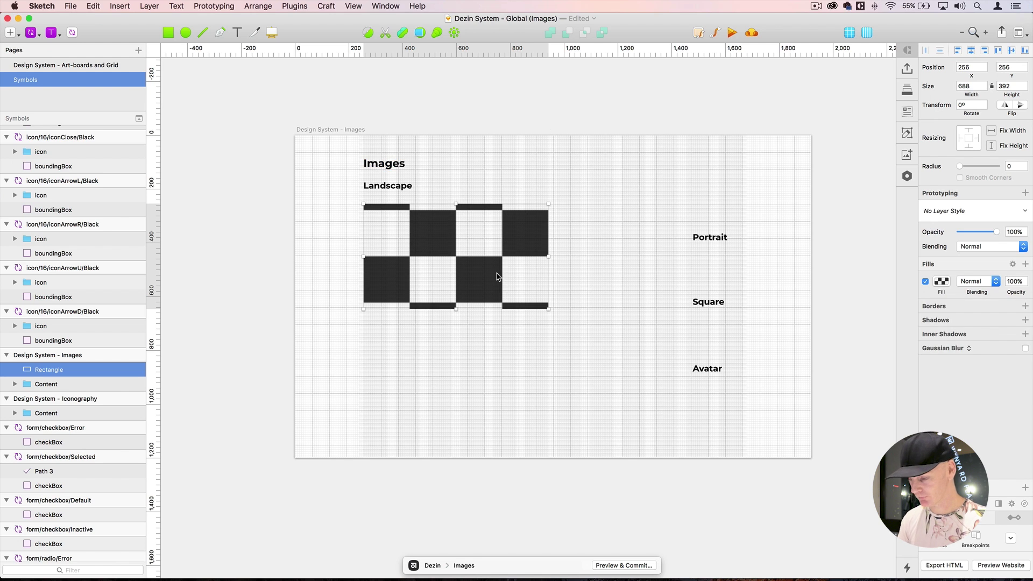
- Rename the checkerboard rectangle layer as image/imageLandscape
key(super+plus)
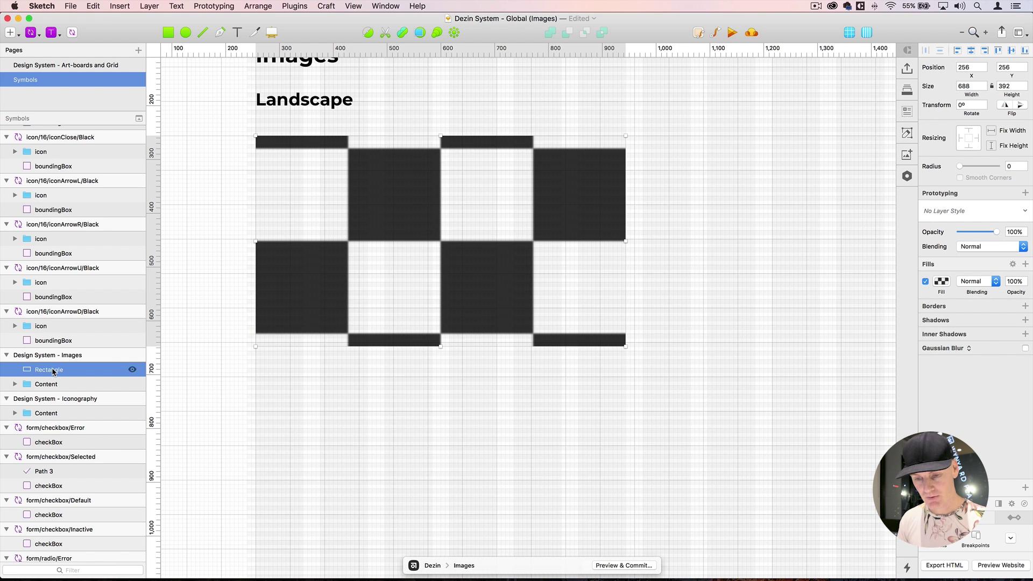
double_click(53, 371)
text(im)
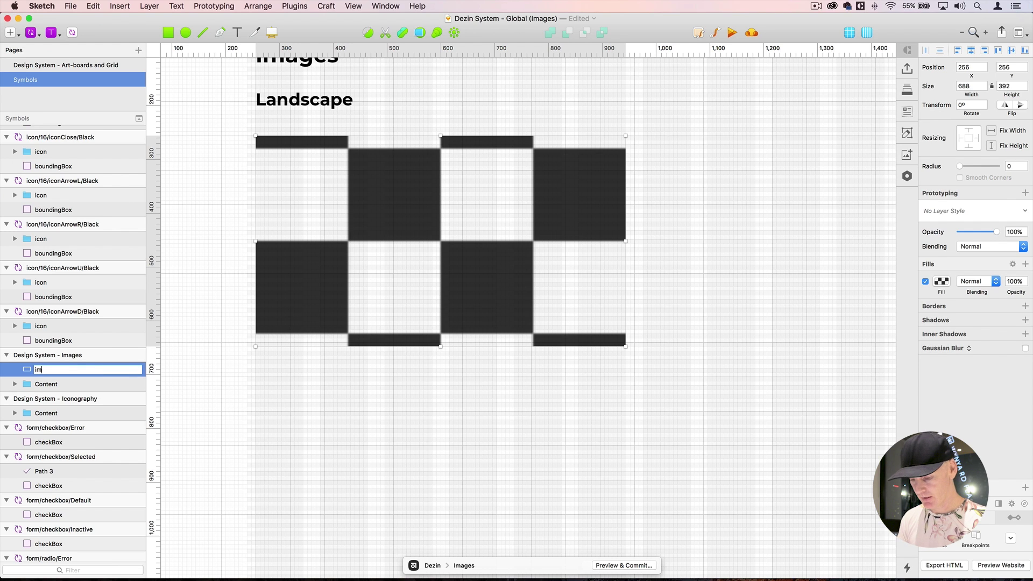
text(age/)
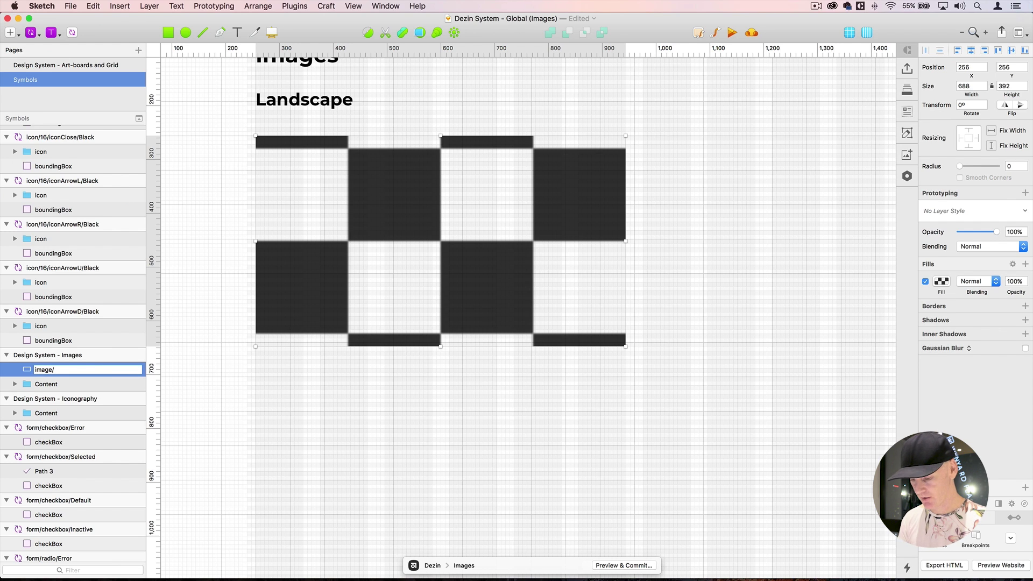
text(image)
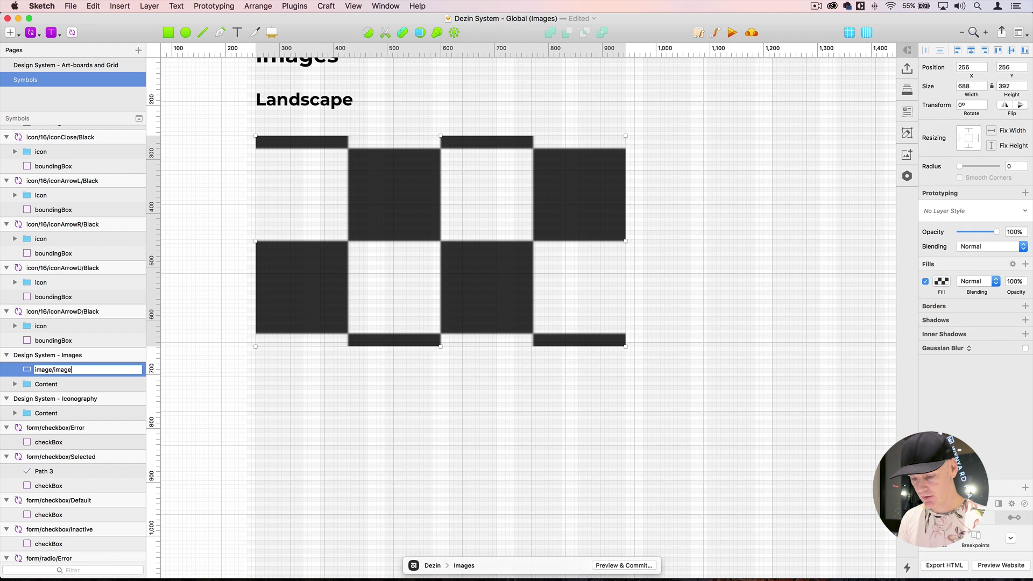
text(Lan)
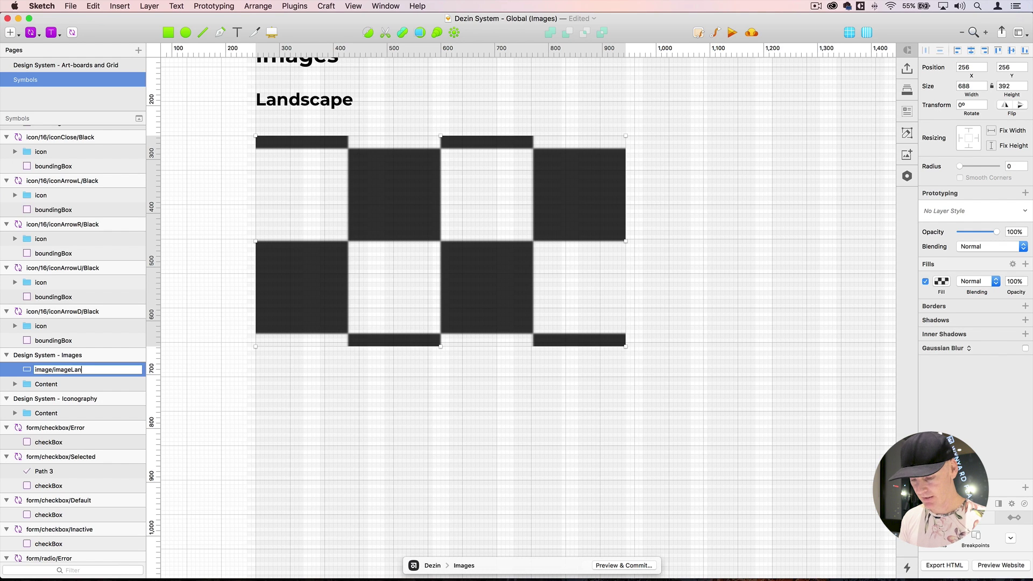
text(dscape)
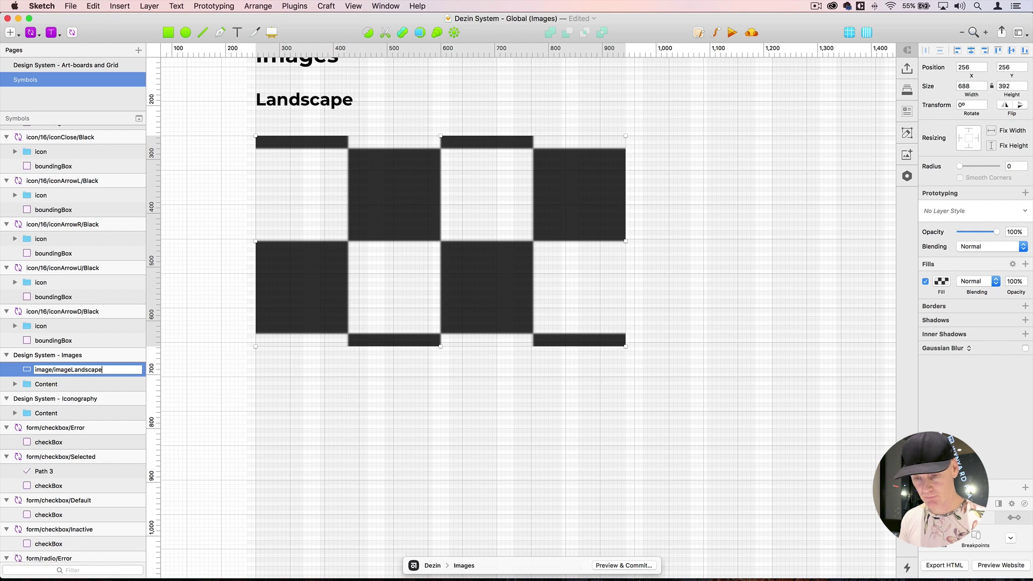
key(Return)
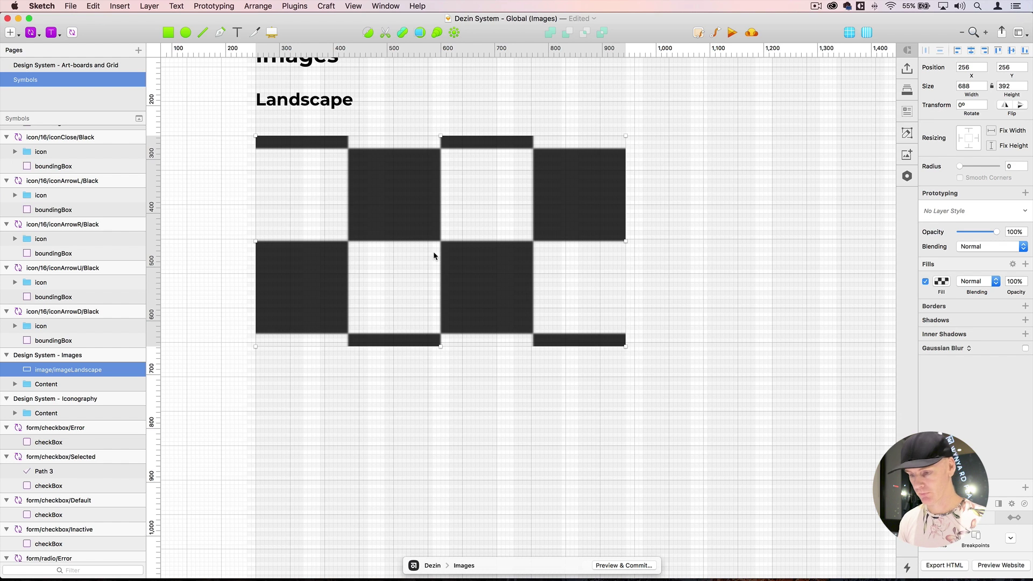
- Convert the checkerboard rectangle into a symbol, keeping the name image/imageLandscape
key(super+minus)
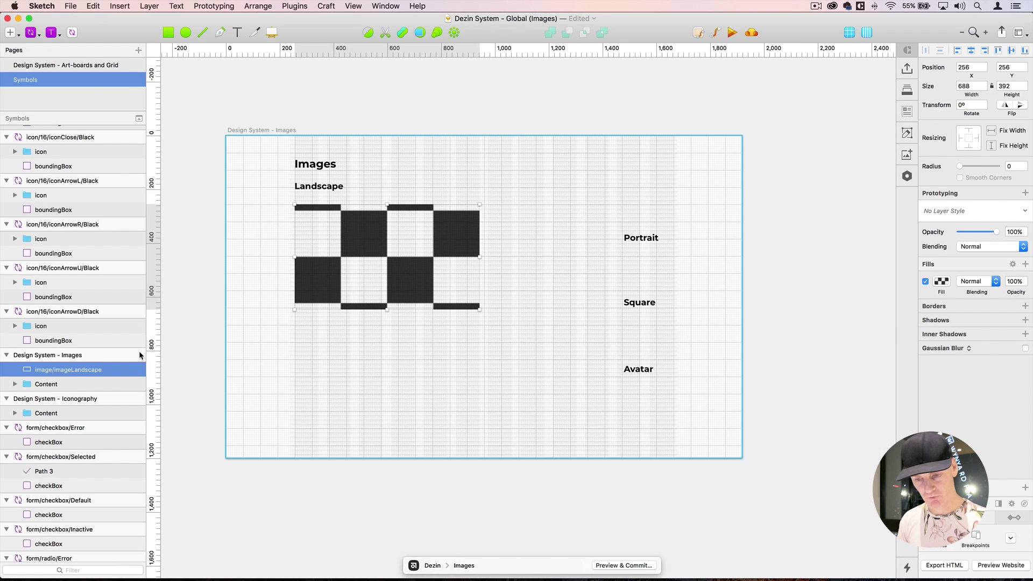
click(72, 33)
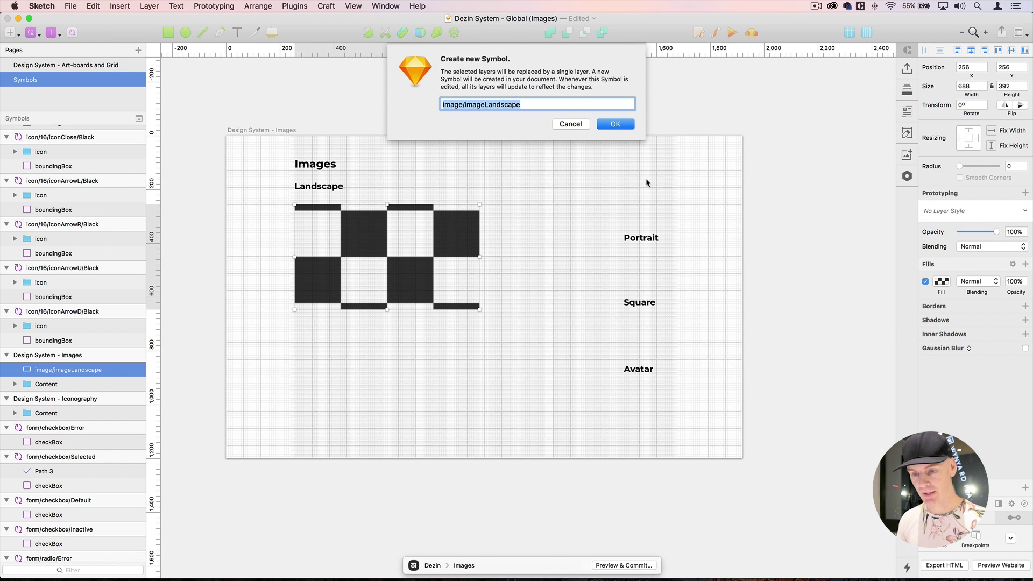
click(613, 122)
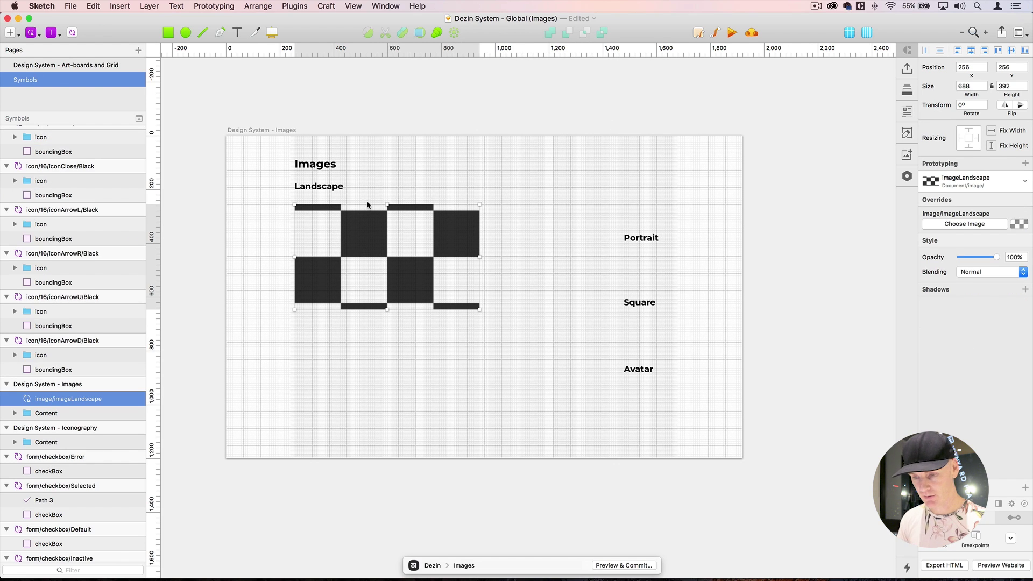
- Move the image/imageLandscape symbol master onto the Design System - Images artboard beneath the Landscape heading, at X 5256, Y 2256
key(super+minus)
click(644, 169)
drag(569, 232, 190, 369)
drag(523, 223, 136, 281)
drag(577, 144, 577, 157)
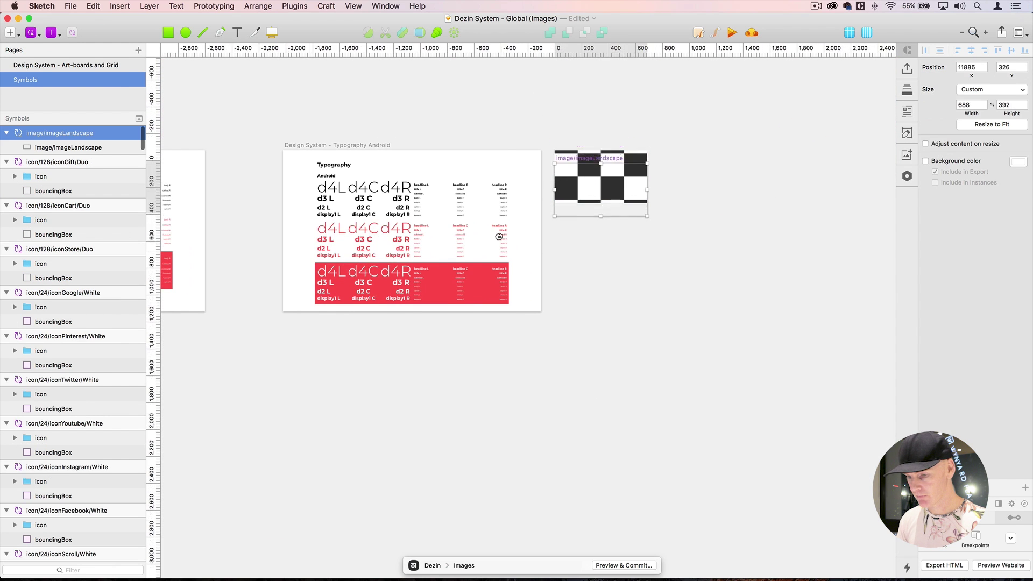
drag(498, 237, 278, 352)
drag(262, 391, 832, 235)
drag(835, 195, 236, 291)
key(super+plus)
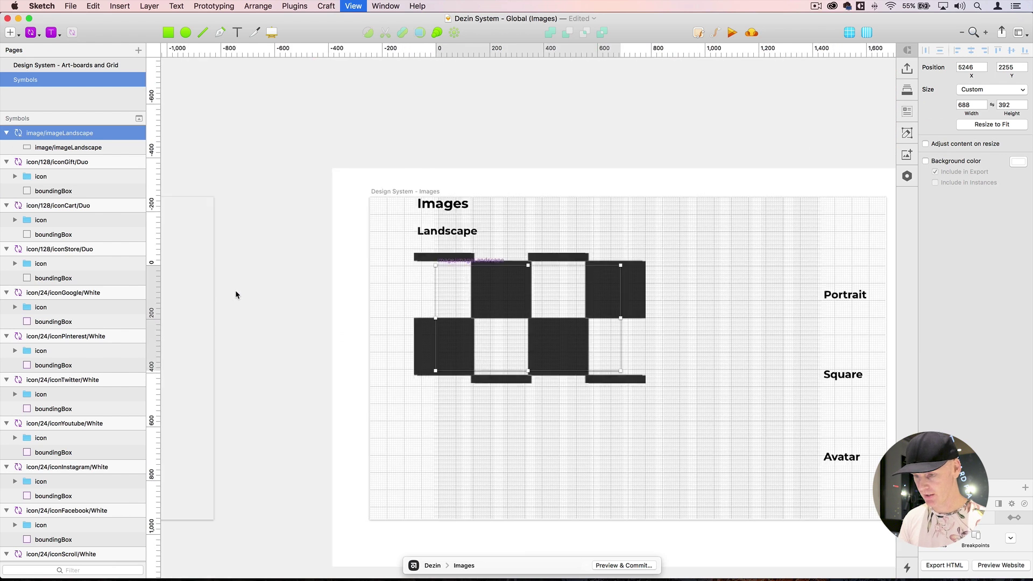
scroll(339, 246, up, 3)
scroll(339, 245, left, 4)
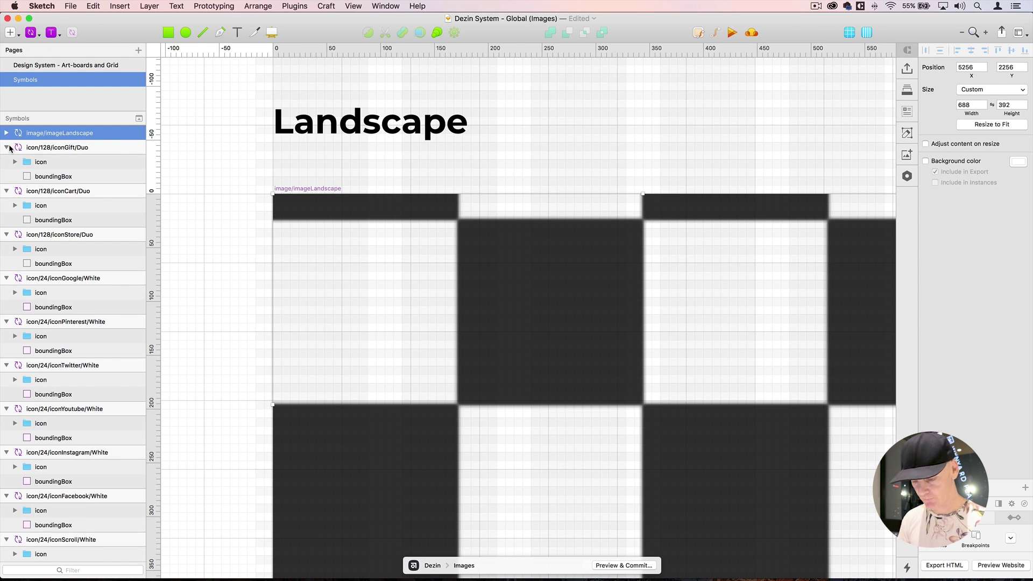
key(alt+super+0)
- Collapse the layer list and reorder the Design System - Images artboard to sit directly below the image/imageLandscape symbol
click(7, 133)
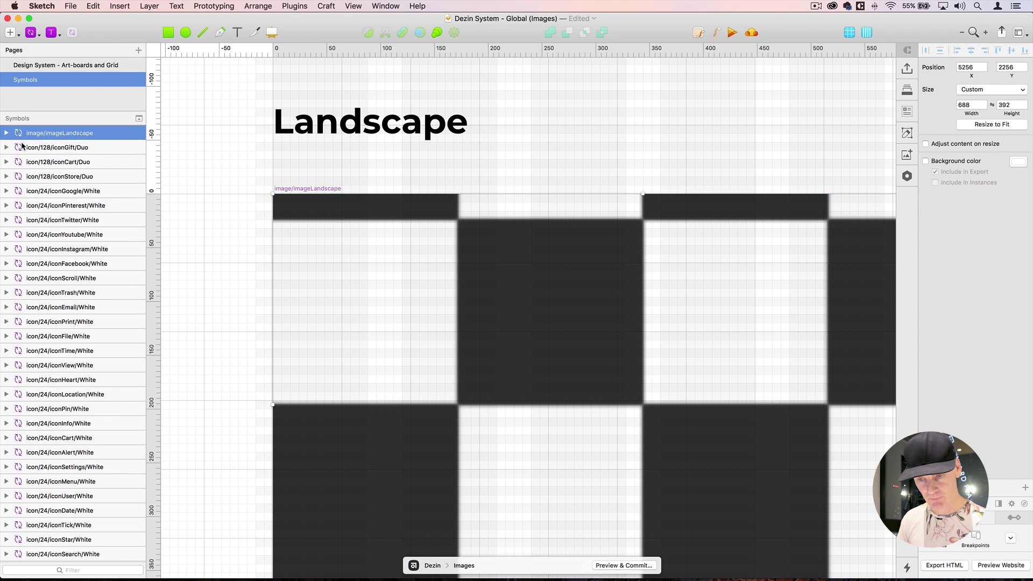
click(322, 124)
key(super+minus)
key(super+minus)
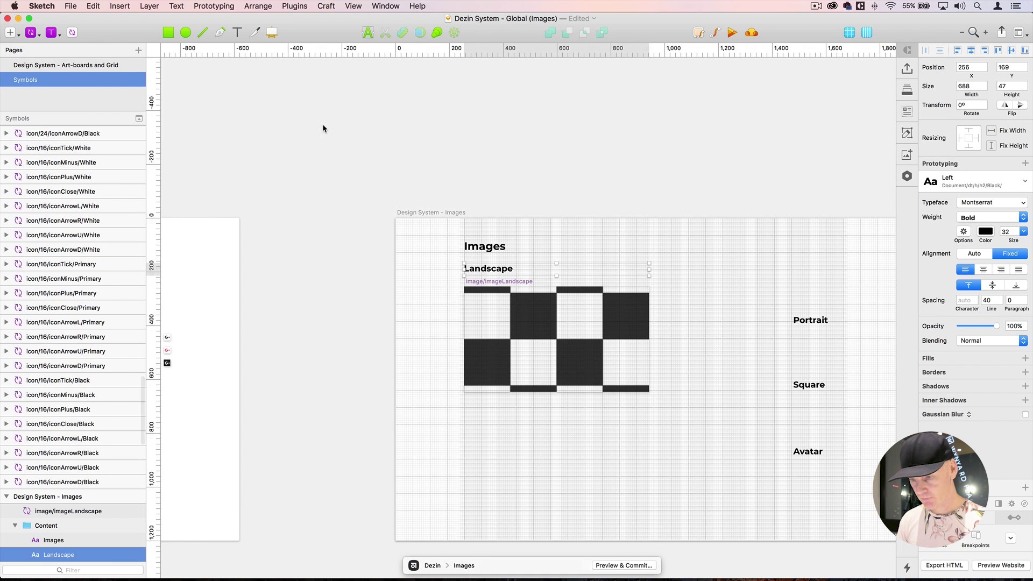
click(369, 155)
drag(395, 160, 297, 57)
click(356, 111)
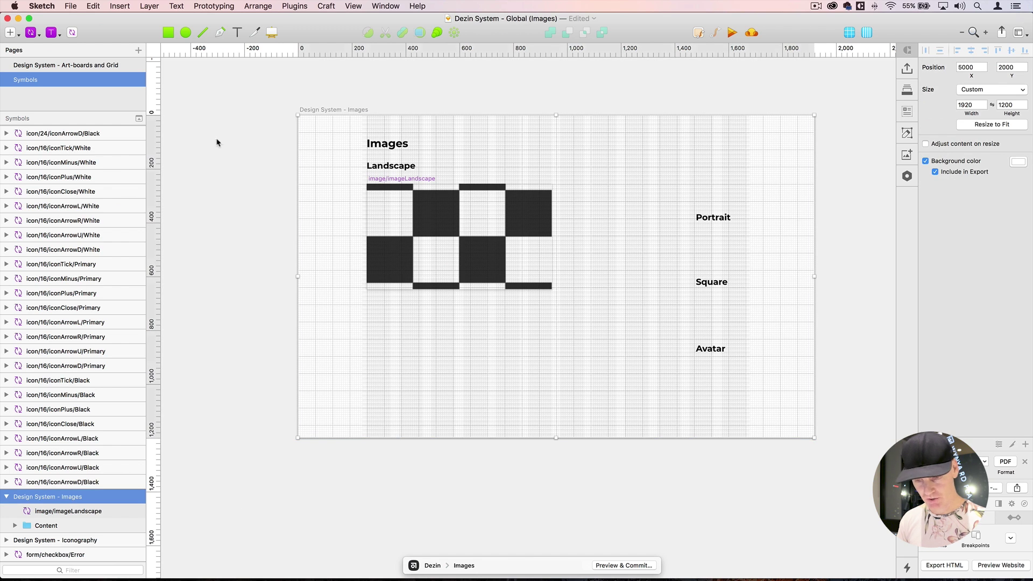
click(7, 496)
drag(30, 498, 31, 478)
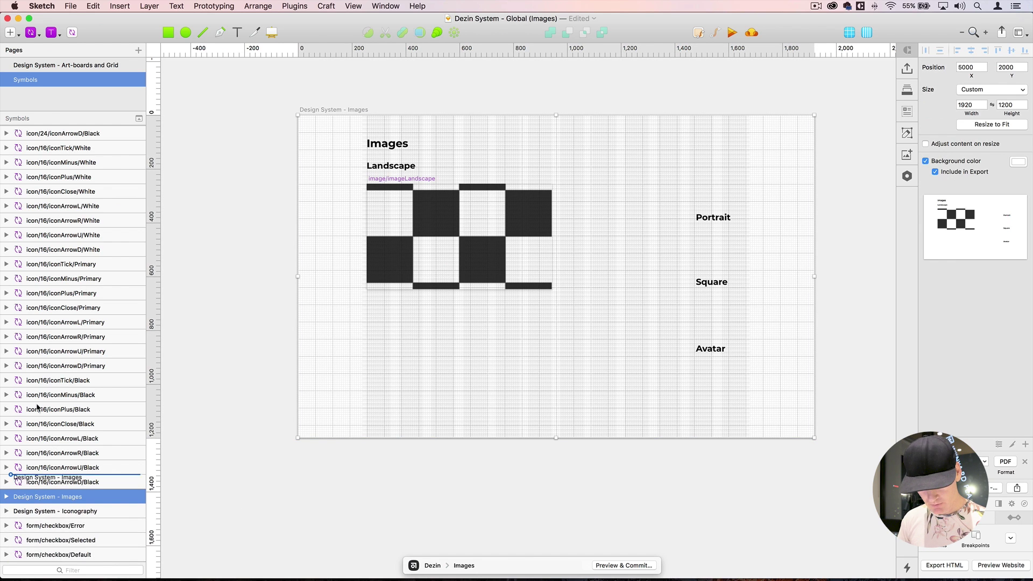
drag(38, 407, 34, 130)
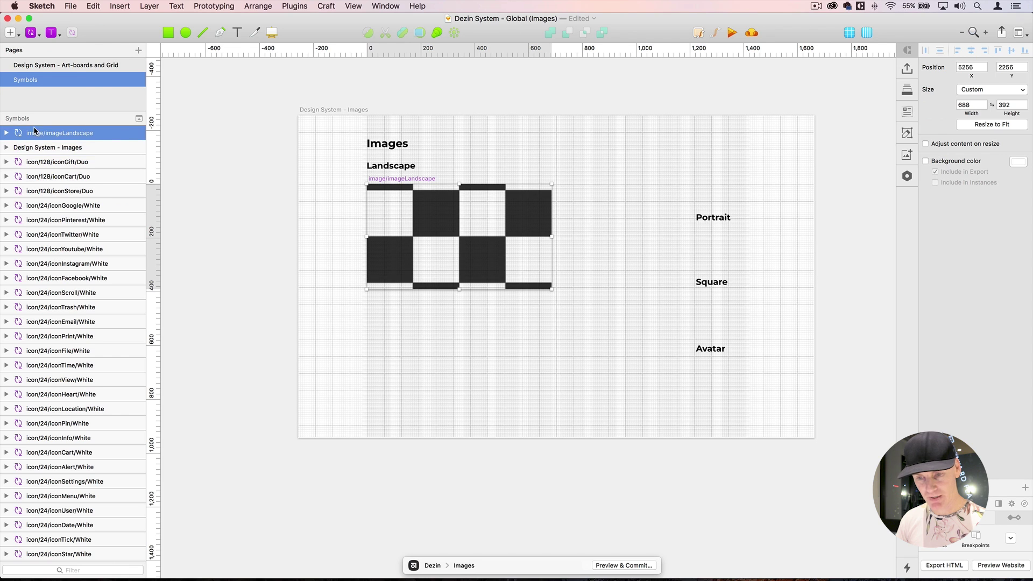
- Delete the image/imageLandscape instance inside the Design System - Images artboard, keeping the symbol master
click(366, 83)
click(388, 187)
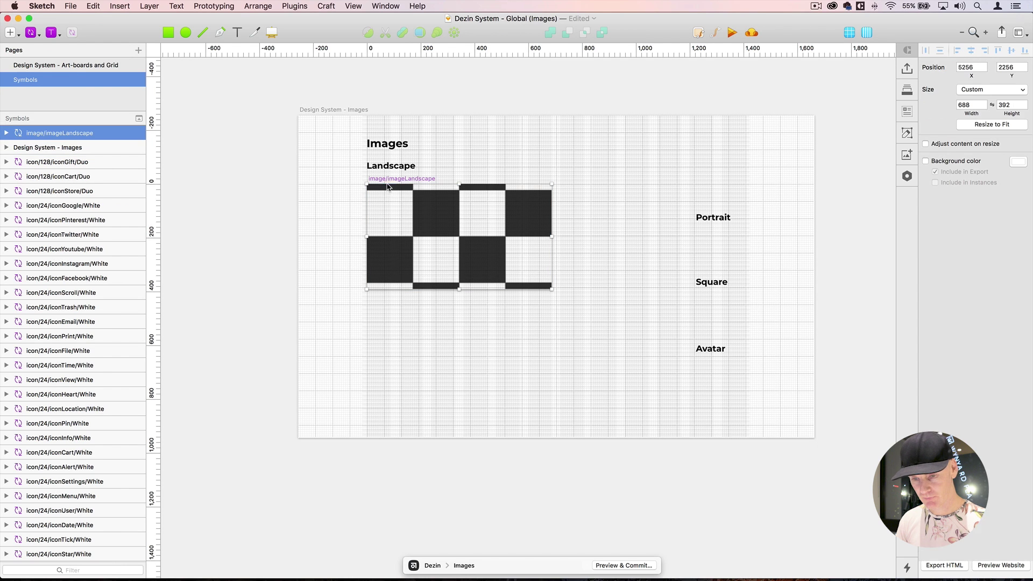
click(6, 148)
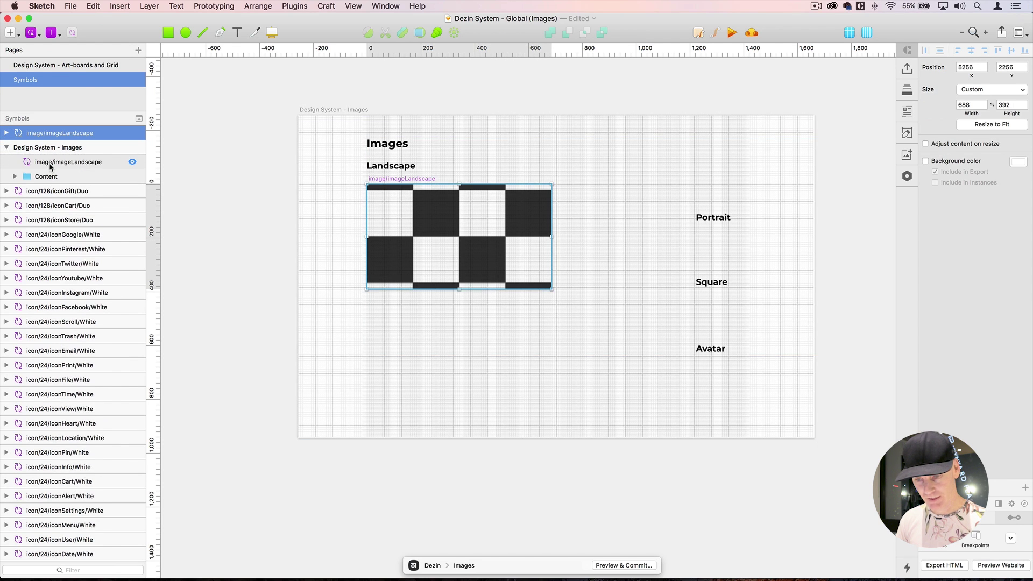
click(50, 162)
key(Delete)
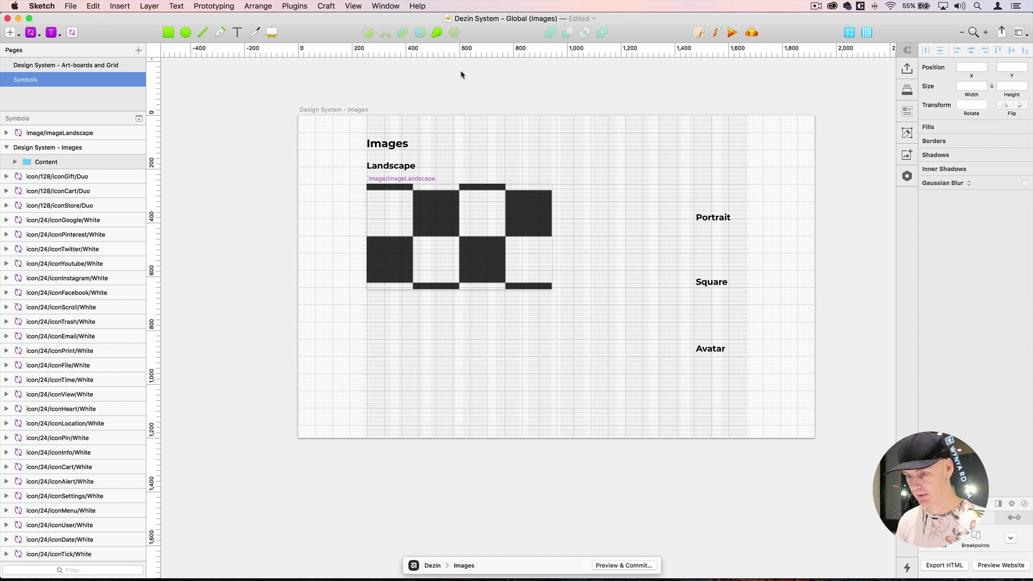
click(394, 178)
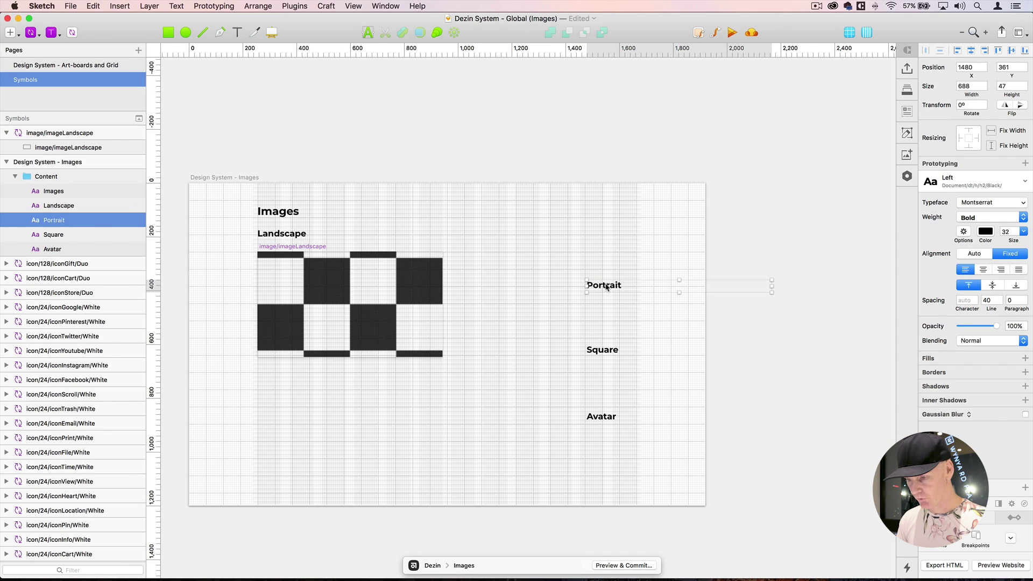
- Move the Portrait heading up beside the landscape image, level with the Landscape heading
drag(606, 285, 916, 221)
key(super+plus)
key(super+plus)
key(super+minus)
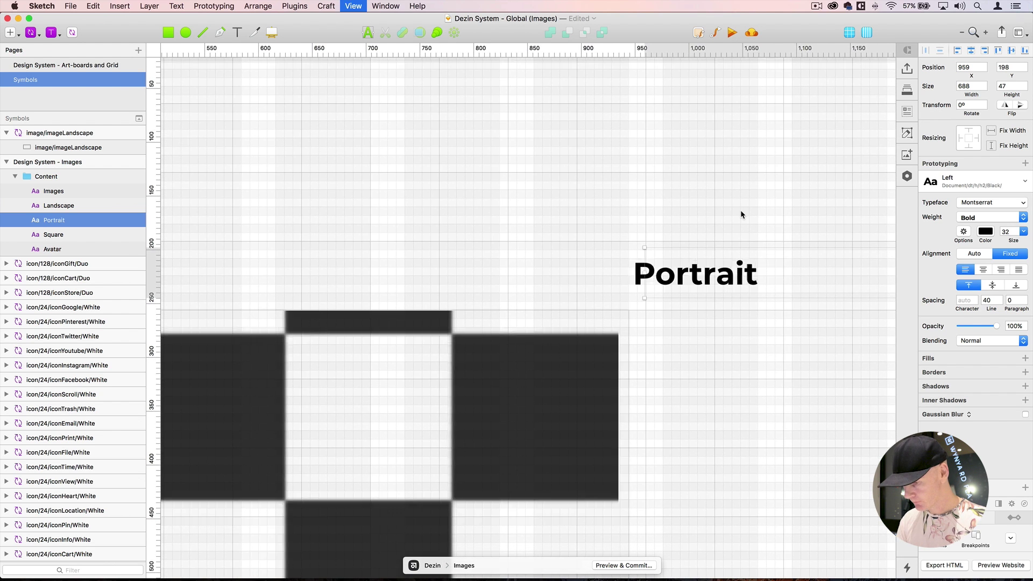
key(super+0)
drag(623, 243, 628, 234)
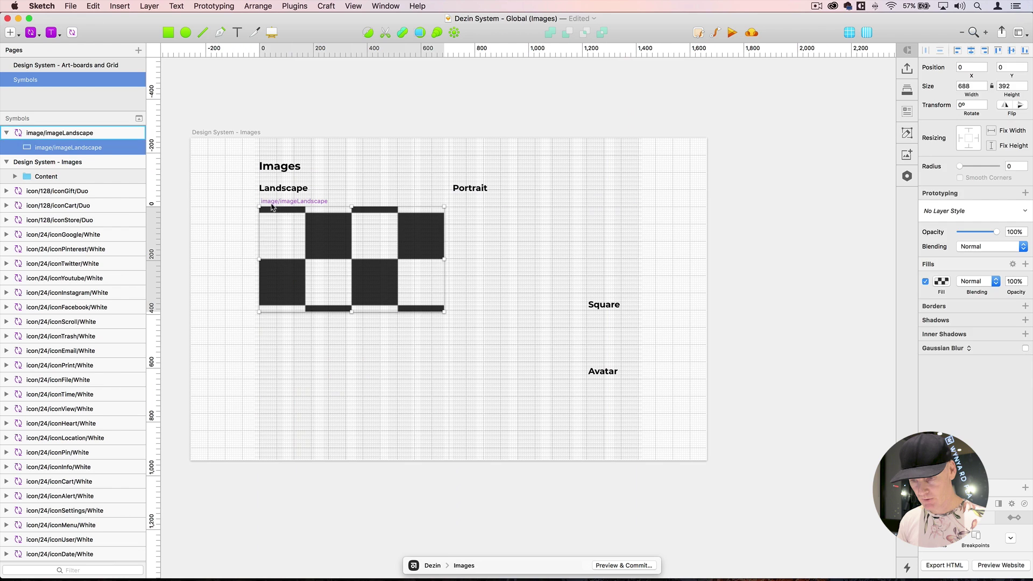
- Duplicate the image/imageLandscape symbol master and align the copy under the Portrait heading at X 5976, Y 2256
click(271, 202)
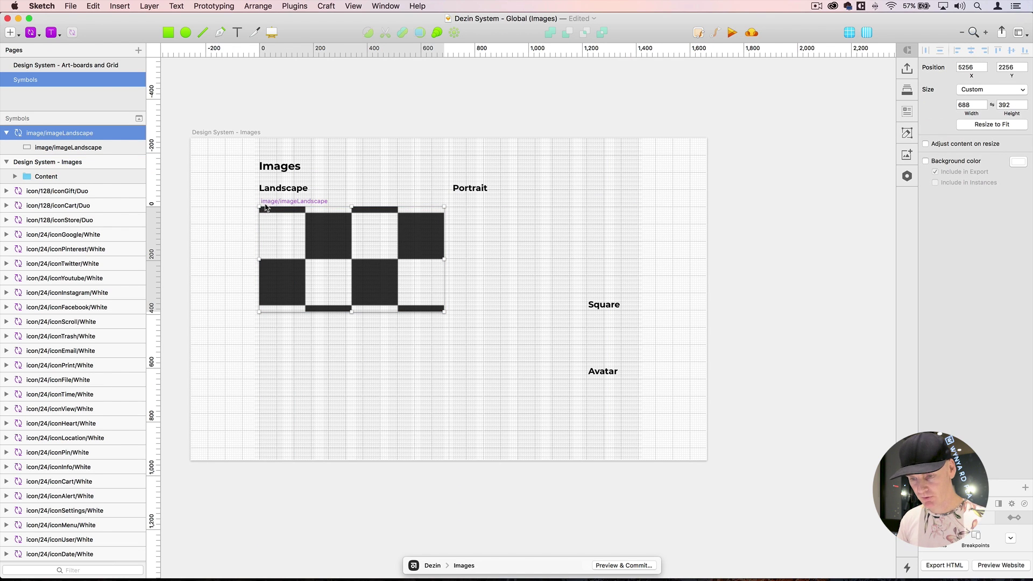
drag(271, 205, 453, 207)
scroll(472, 208, up, 6)
key(Right)
key(Right)
key(Right)
key(Right)
key(Right)
key(Right)
key(Right)
key(Right)
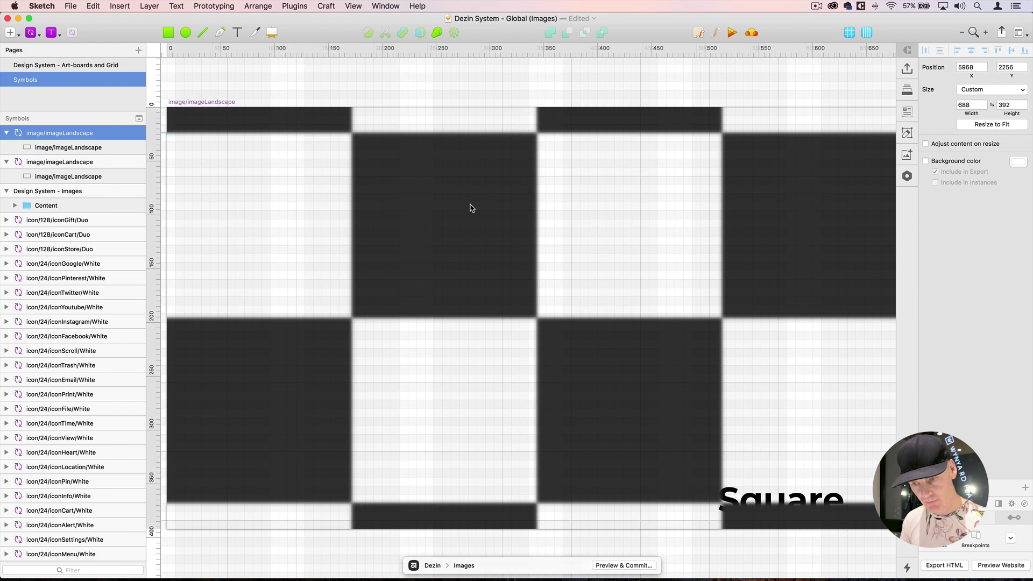
scroll(471, 208, up, 4)
drag(418, 192, 567, 376)
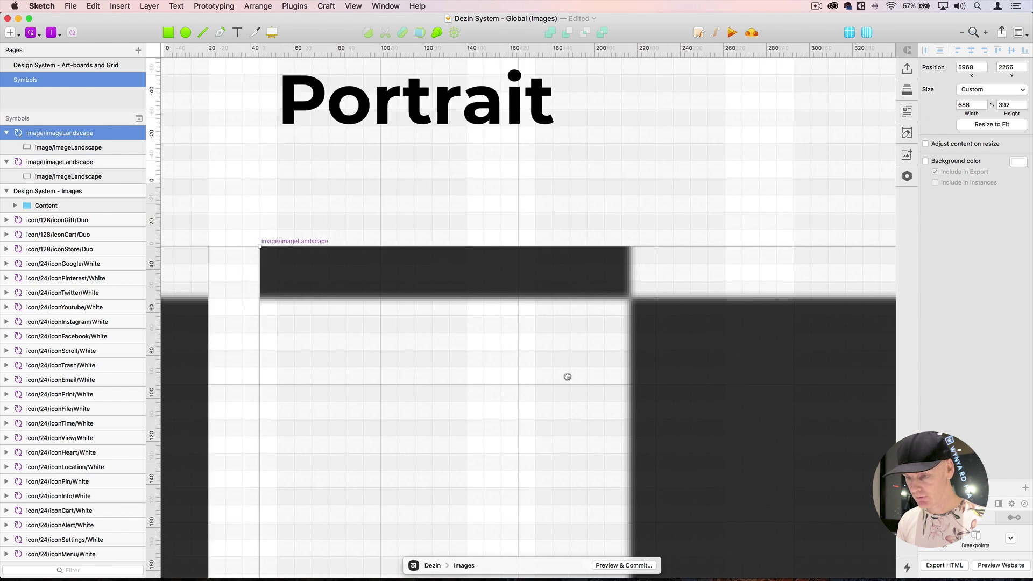
drag(366, 249, 534, 249)
drag(442, 244, 479, 245)
click(476, 217)
scroll(476, 221, down, 4)
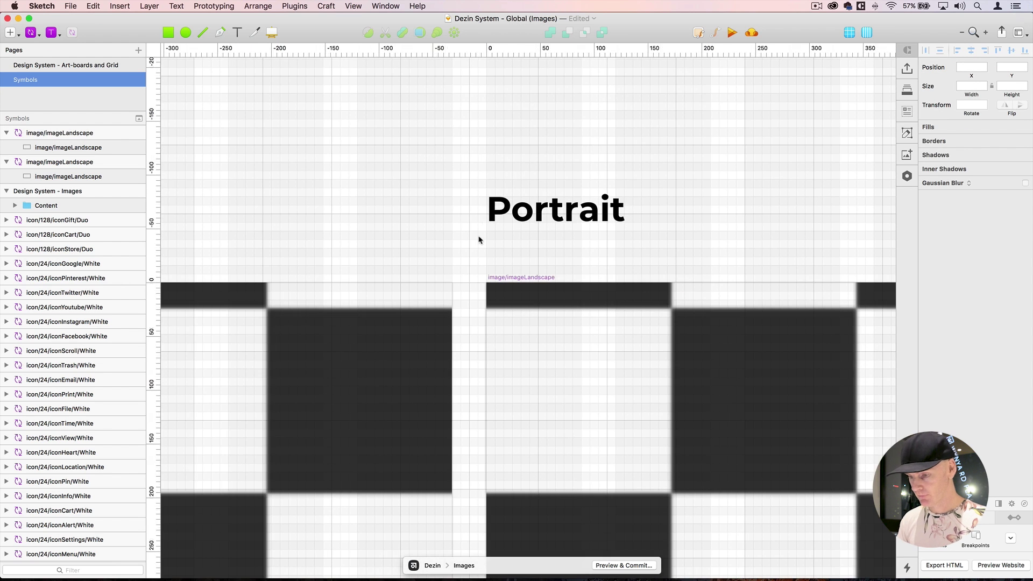
scroll(477, 221, down, 5)
scroll(476, 221, right, 5)
- Resize the duplicated symbol's artboard under Portrait to 448 wide and 600 high
click(333, 122)
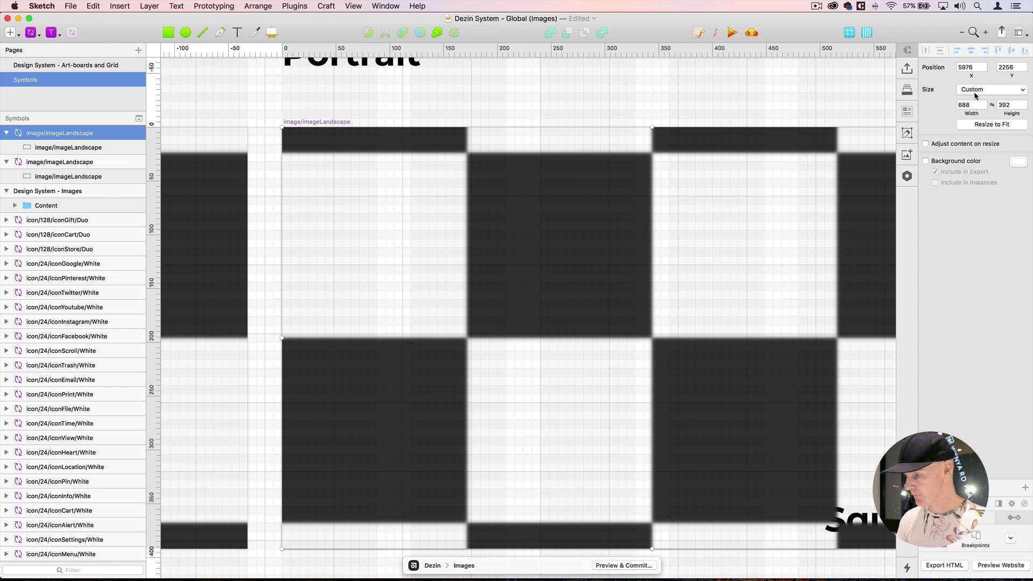
click(966, 103)
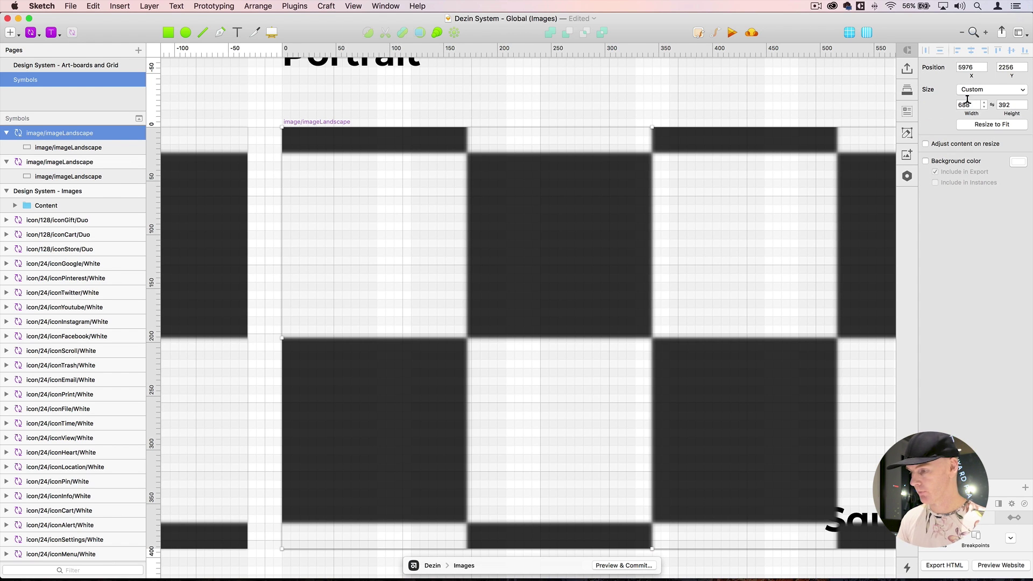
double_click(966, 103)
text(448)
key(Tab)
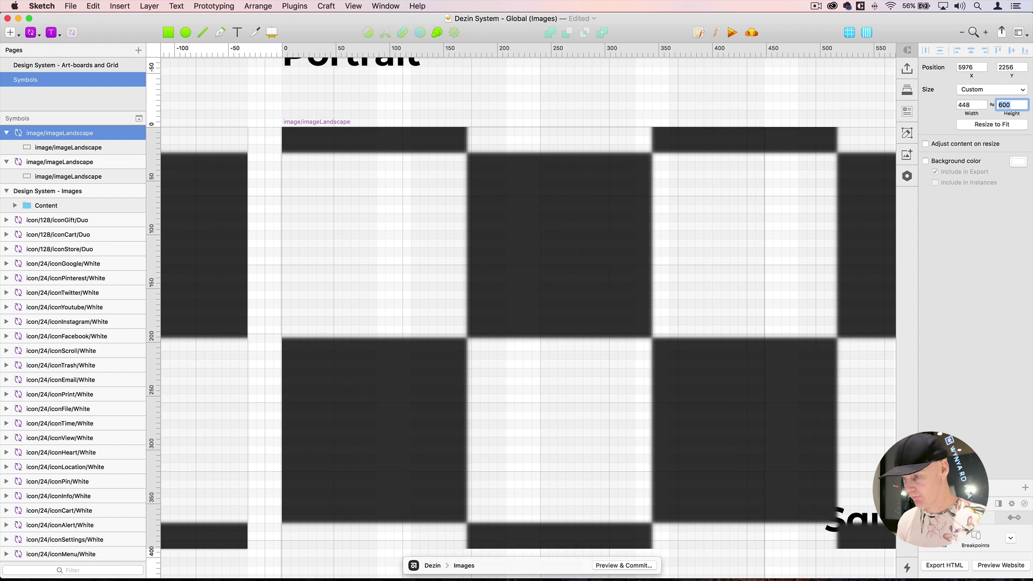
click(500, 101)
- Resize the checkerboard rectangle inside the duplicated symbol to 448 × 600 so it fills the symbol's artboard
key(super+minus)
key(super+minus)
drag(501, 98, 449, 0)
click(484, 205)
key(super+plus)
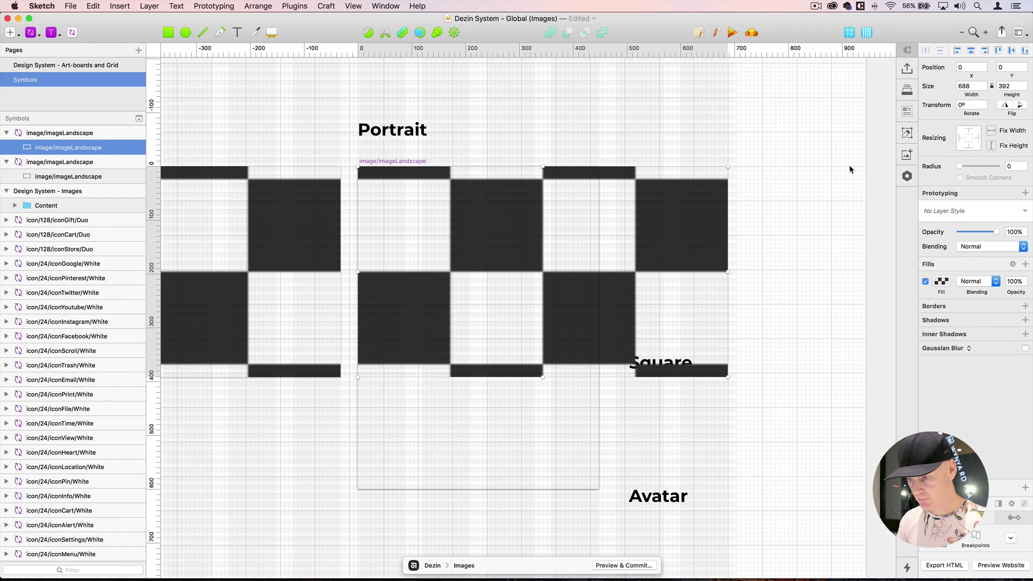
click(973, 86)
key(BackSpace)
key(BackSpace)
key(BackSpace)
text(448)
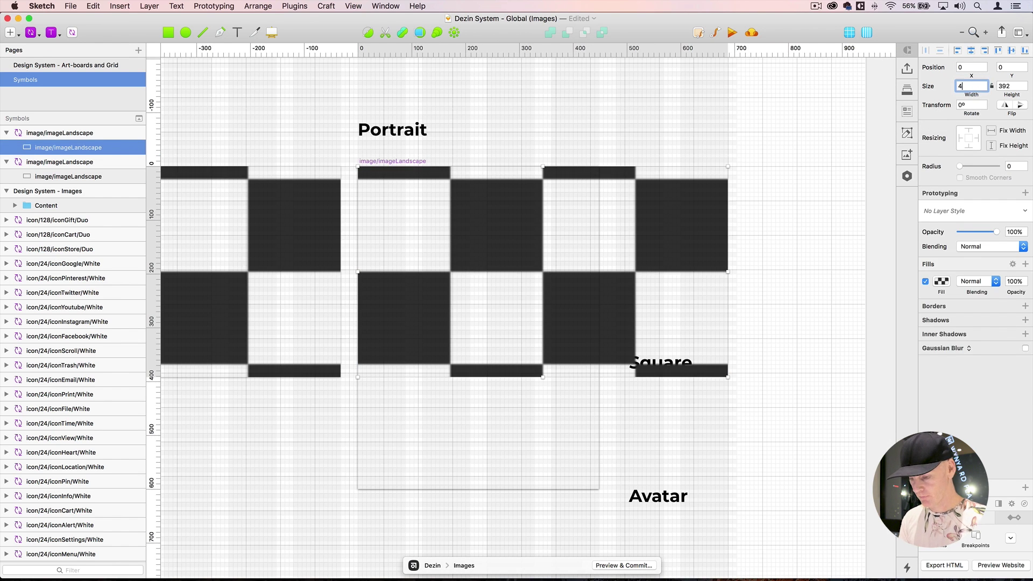
key(Tab)
text(600)
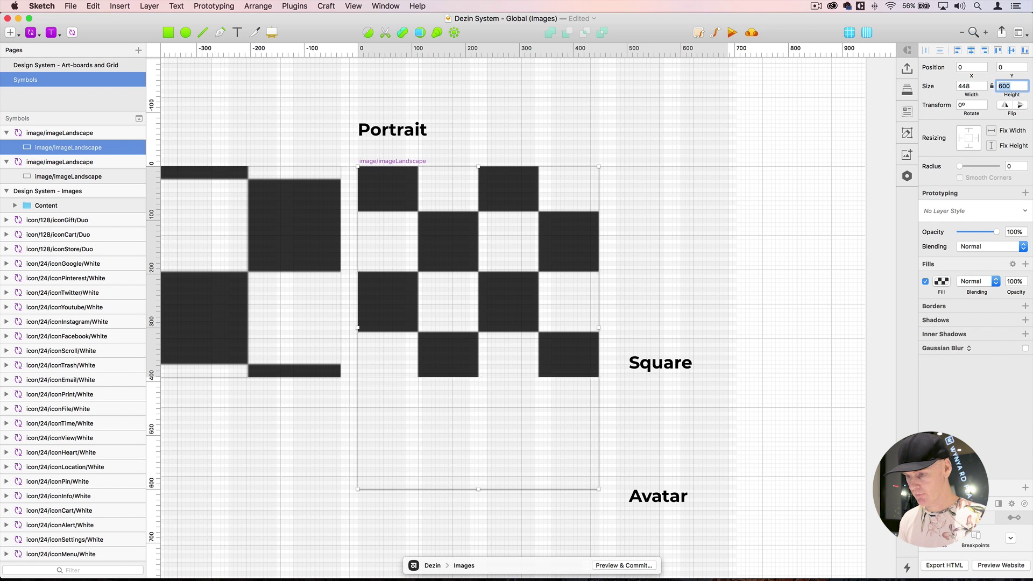
key(Return)
click(258, 142)
- Rename the duplicated symbol under Portrait as image/imagePortrait
click(375, 162)
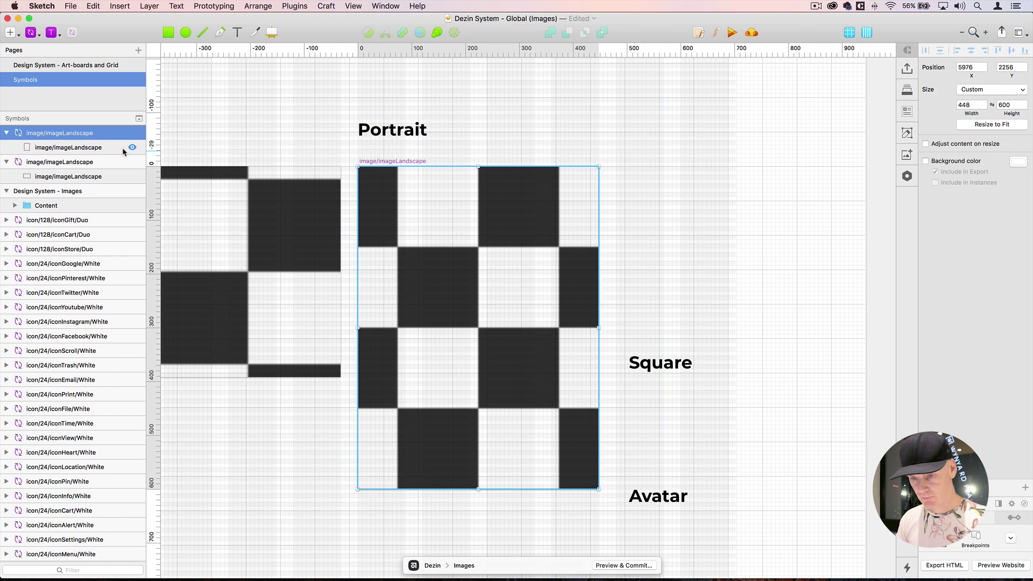
double_click(87, 134)
click(94, 131)
key(BackSpace)
key(BackSpace)
key(BackSpace)
key(BackSpace)
key(BackSpace)
key(BackSpace)
key(BackSpace)
key(BackSpace)
key(BackSpace)
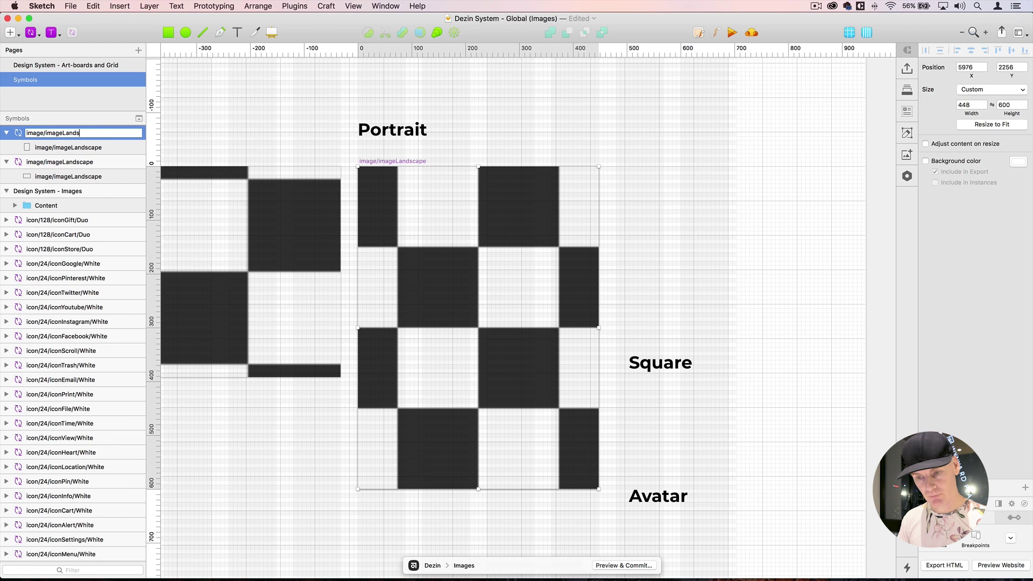
text(Po)
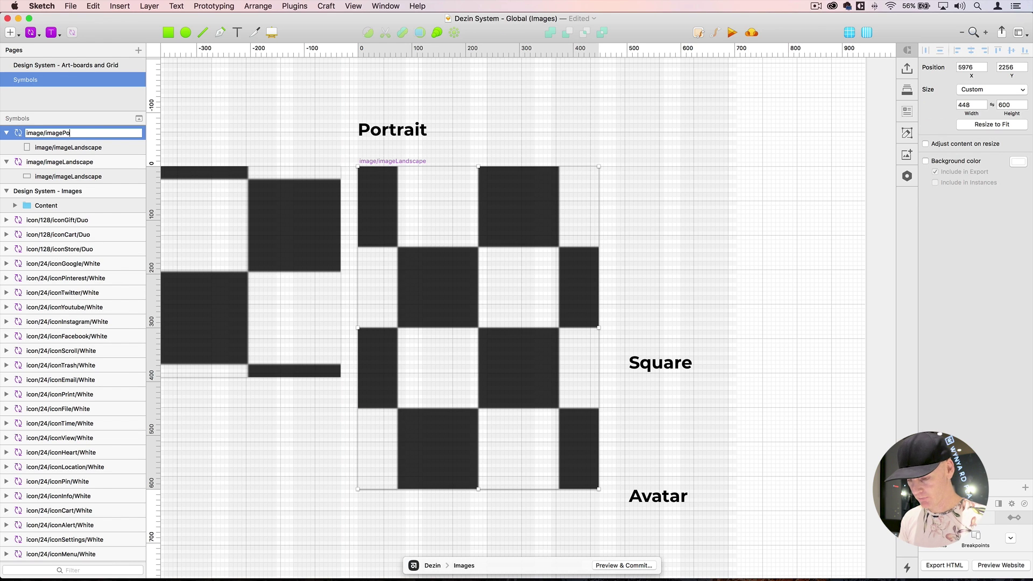
text(rtrait)
key(Return)
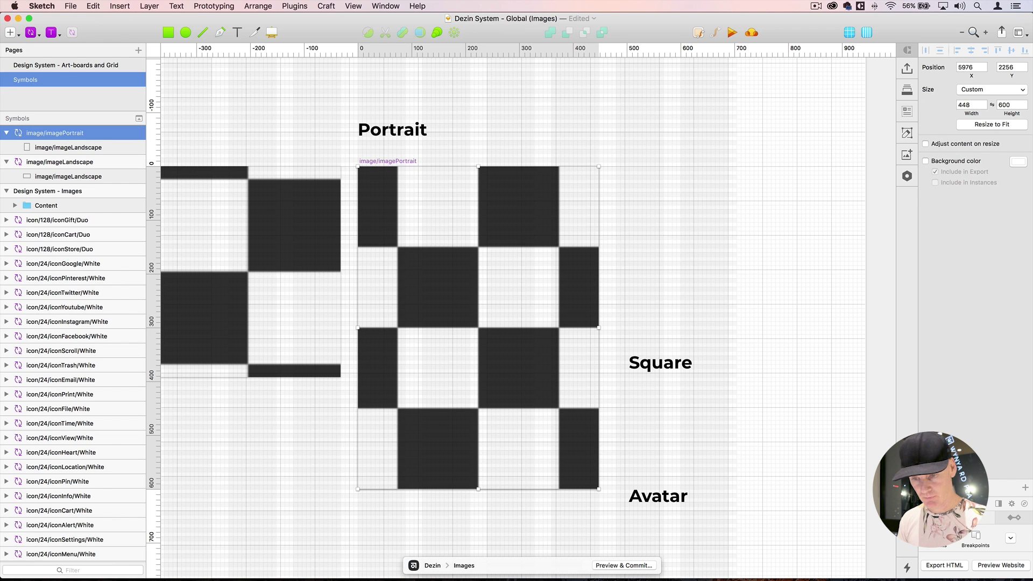
- Copy the symbol's name onto its inner rectangle layer, renaming it image/imagePortrait
double_click(86, 139)
key(cmd+c)
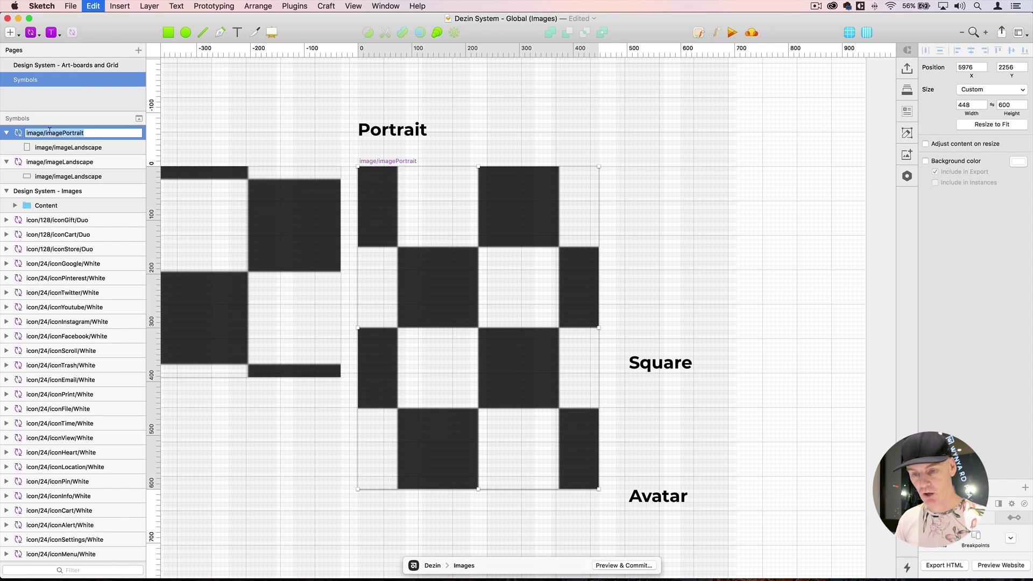
click(85, 148)
double_click(85, 148)
key(cmd+v)
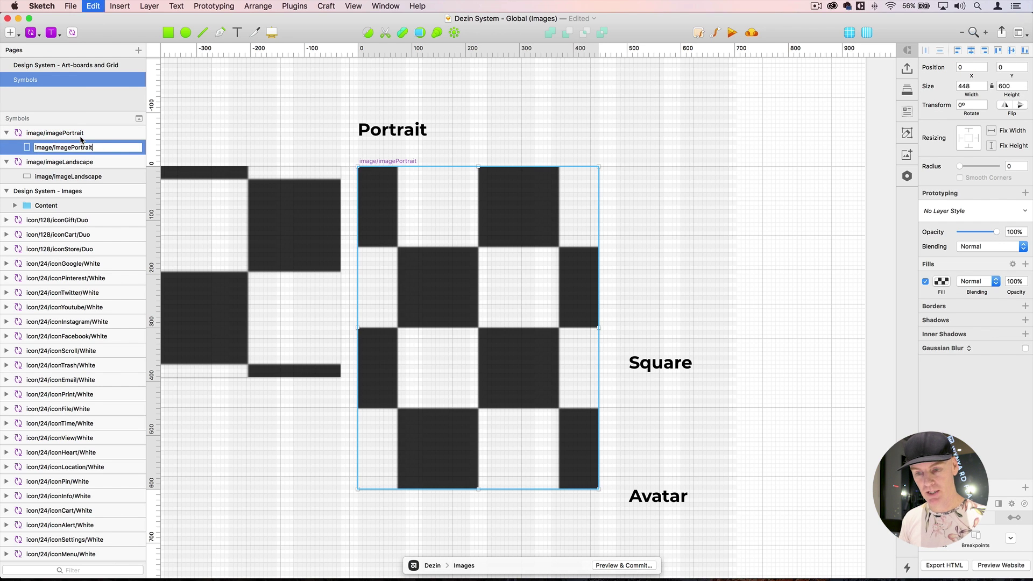
key(Return)
click(465, 146)
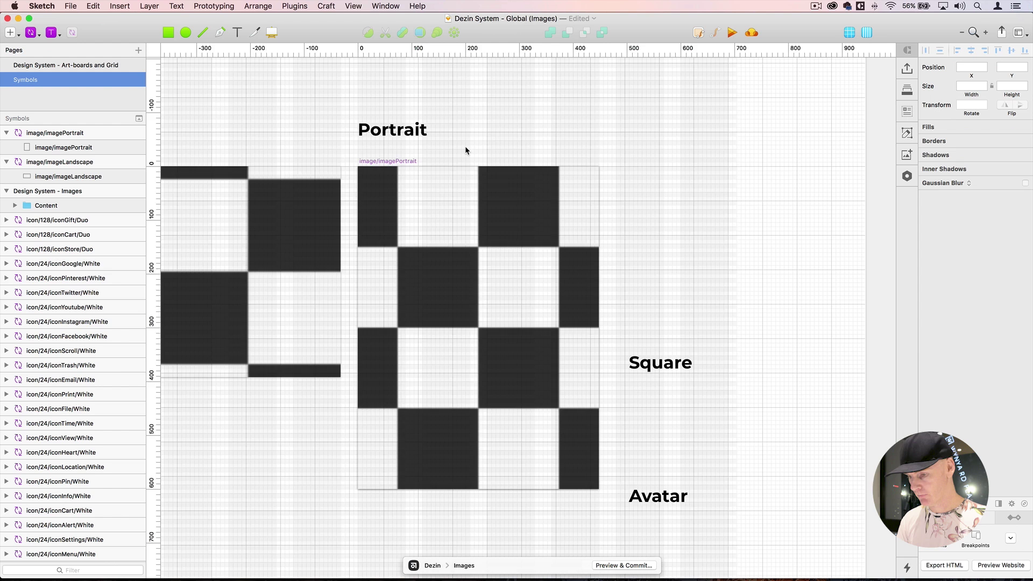
- Duplicate the image/imagePortrait symbol and place the copy below the landscape image at X 5256, Y 2736
key(super+minus)
scroll(465, 196, down, 4)
click(476, 133)
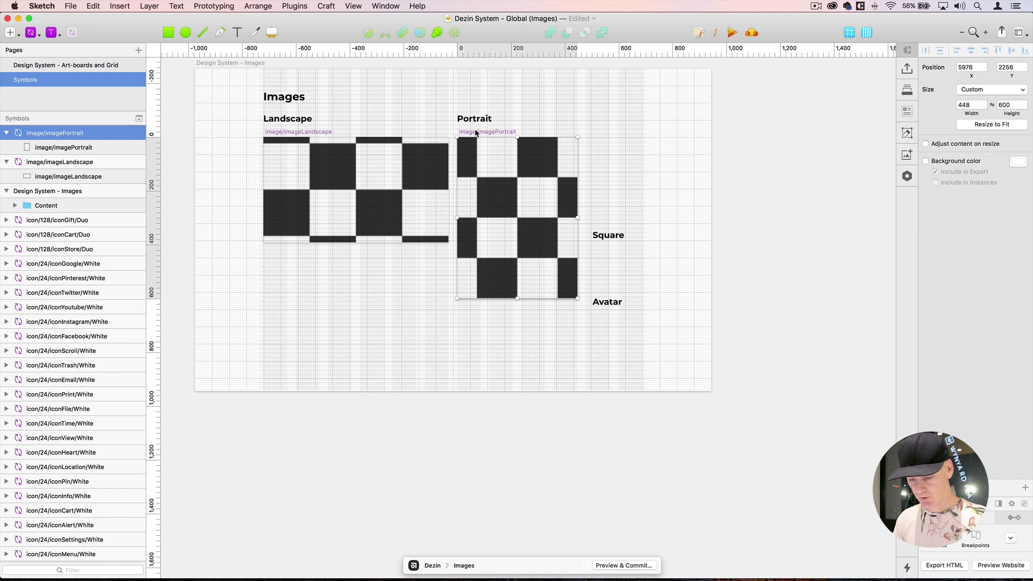
drag(475, 133, 283, 262)
key(super+plus)
key(super+plus)
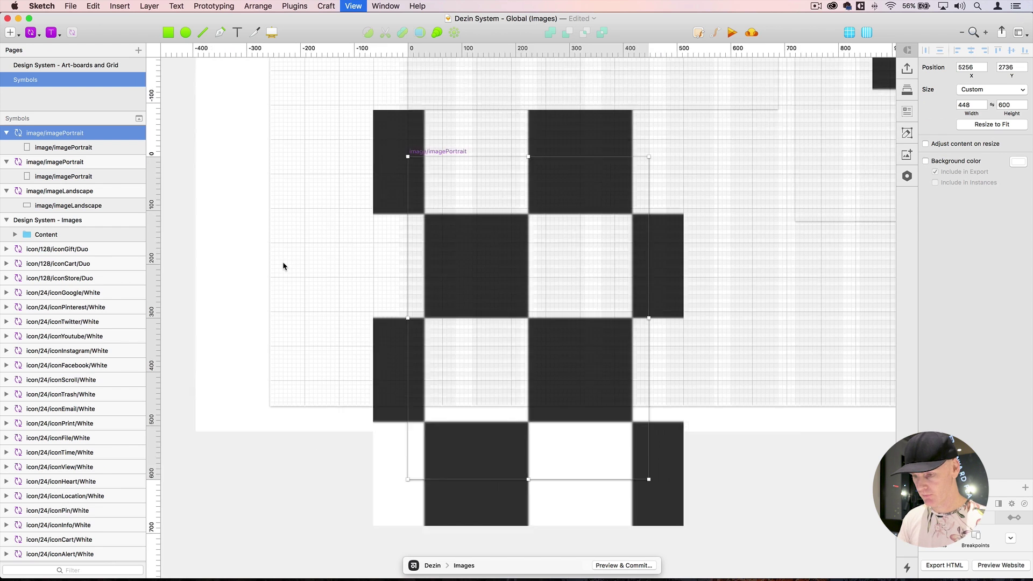
scroll(379, 227, up, 10)
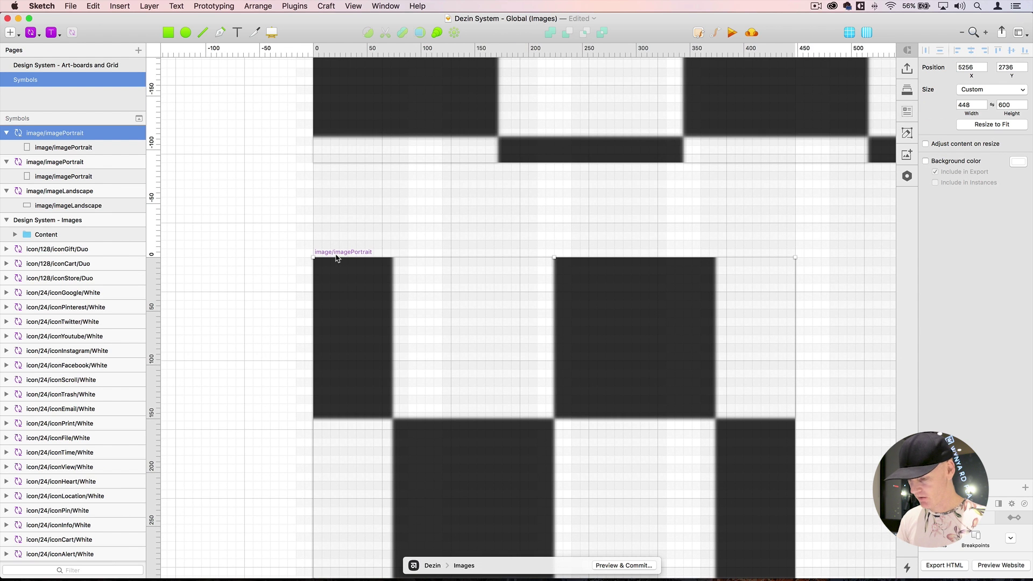
- Move the Square heading to X 256, Y 680, between the landscape image and the duplicated symbol below it
key(super+minus)
key(super+minus)
scroll(352, 240, right, 3)
drag(726, 252, 402, 267)
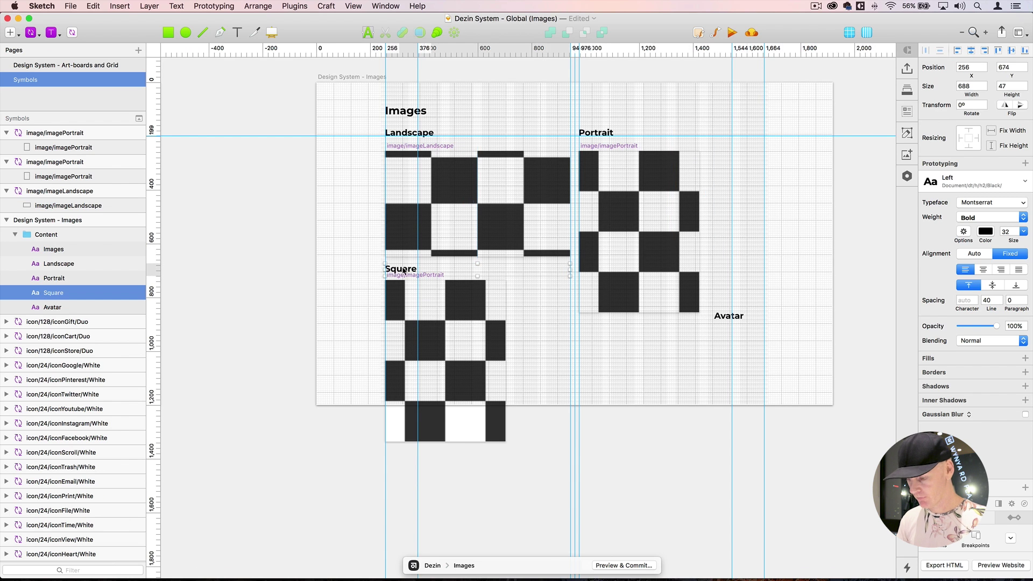
key(super+2)
scroll(401, 266, left, 5)
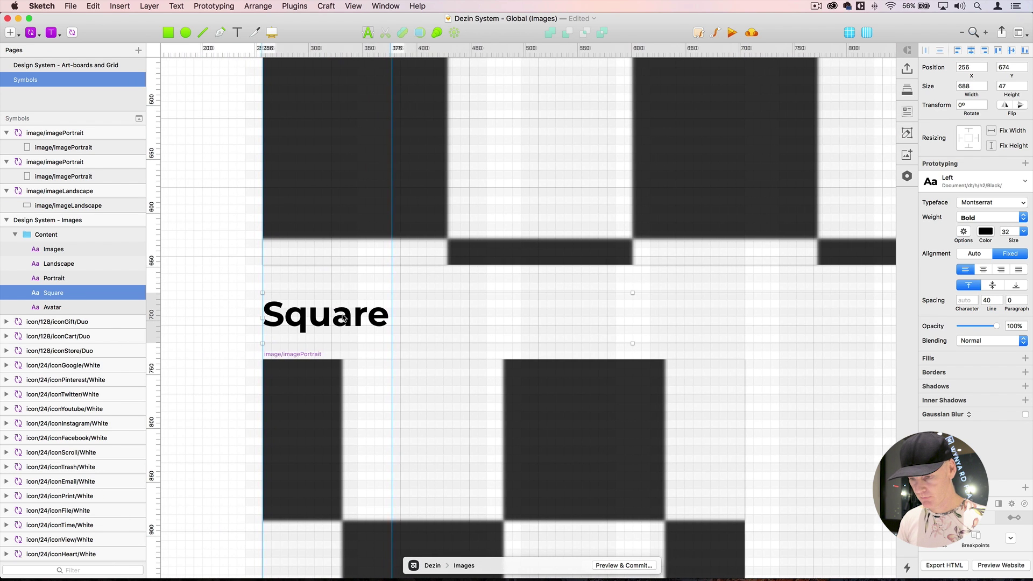
key(shift+Down)
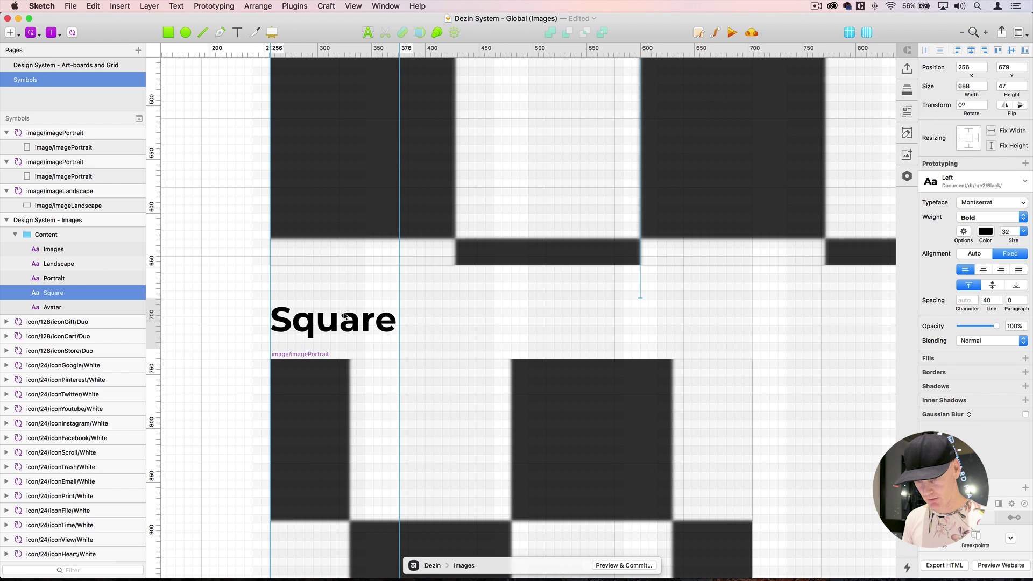
key(Down)
- Shift the duplicated image/imagePortrait symbol under the Square heading down to Y 2752
click(310, 352)
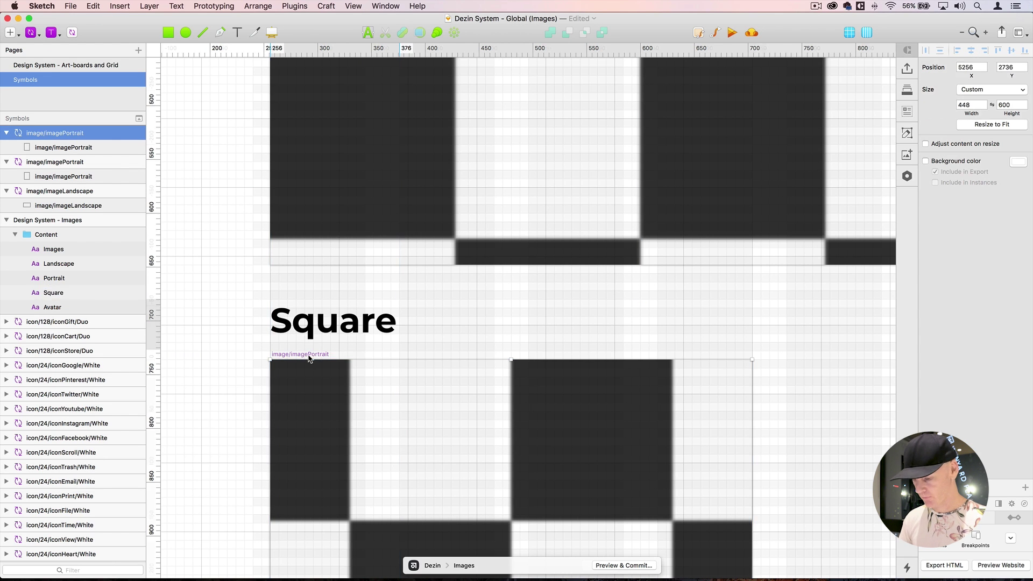
key(shift+Down)
key(shift+Down)
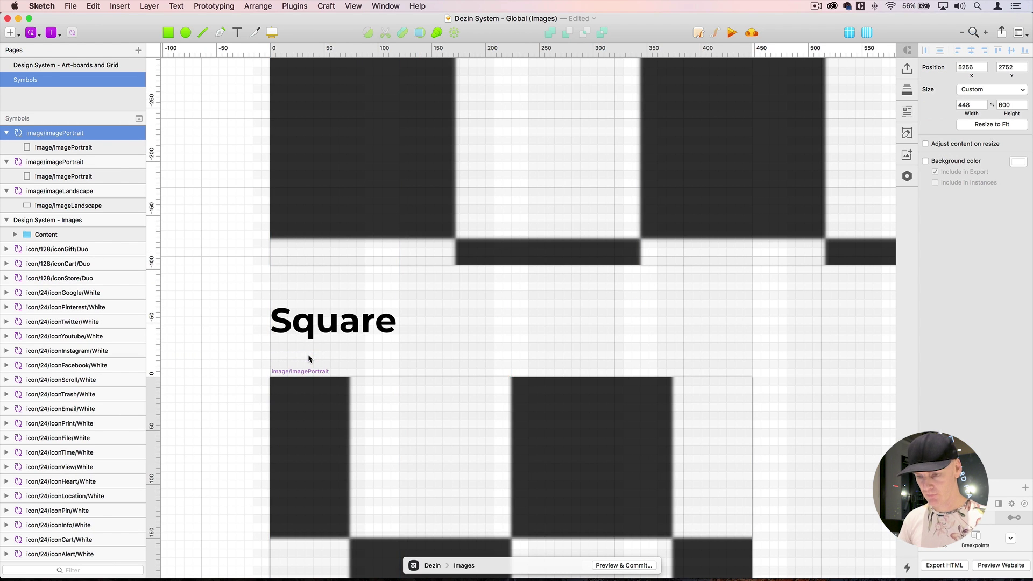
click(308, 355)
click(304, 371)
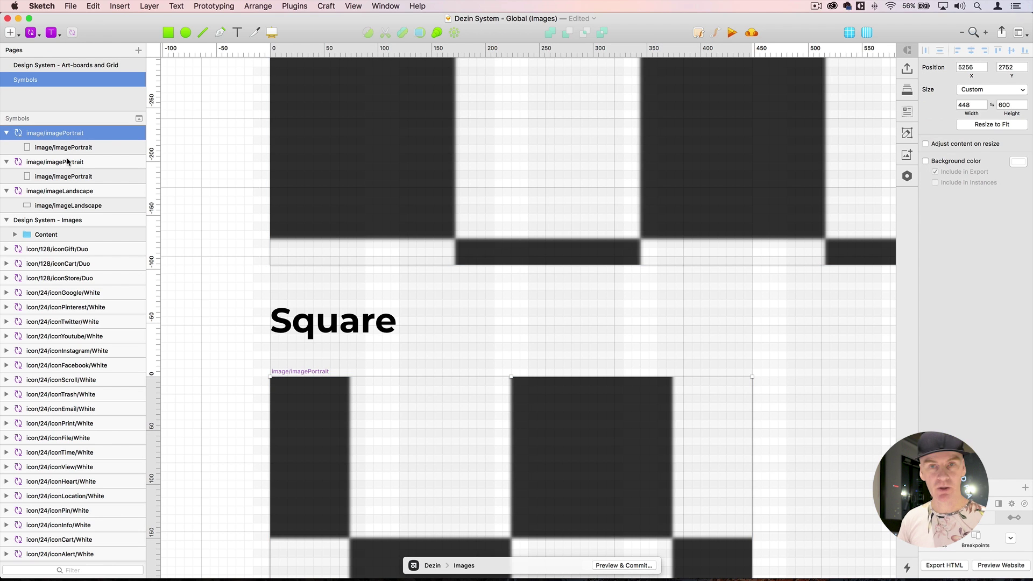
- Resize the duplicated symbol under the Square heading to 328 × 328
click(971, 103)
text(328)
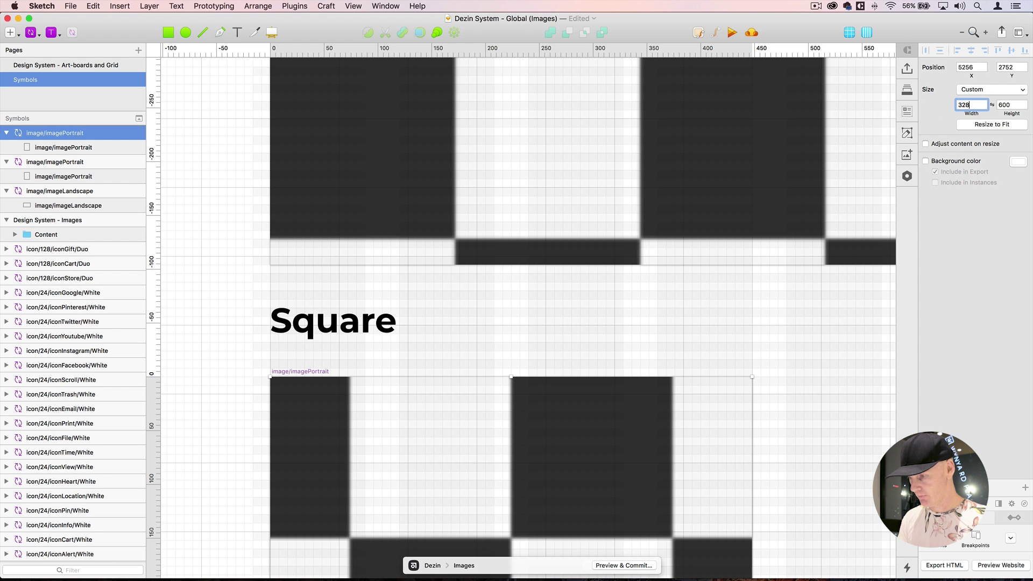
key(Tab)
text(328)
key(Return)
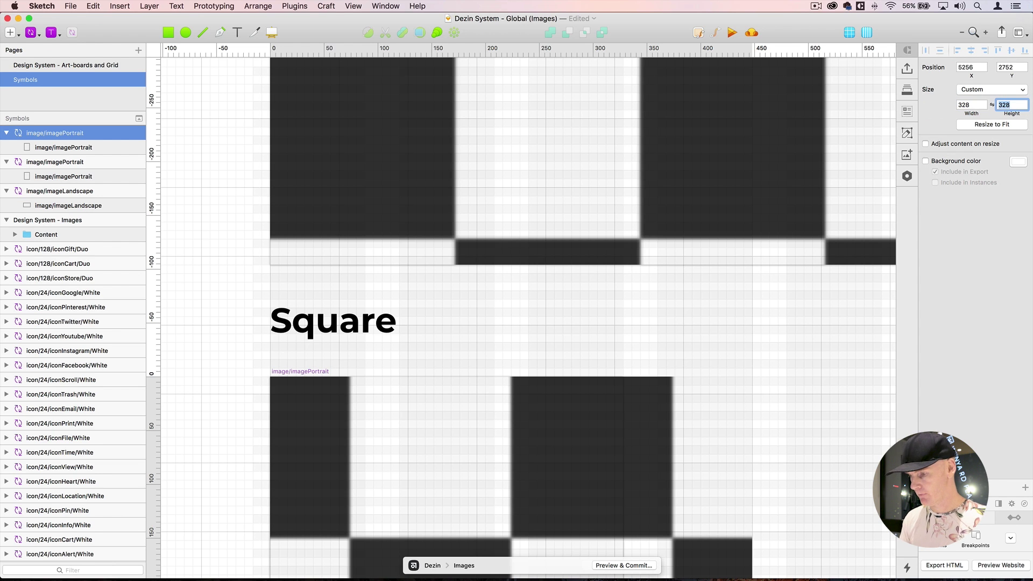
- Resize the checkerboard rectangle inside the symbol under Square to 328 × 328 so it fills the symbol's artboard
click(301, 371)
key(super+minus)
key(super+minus)
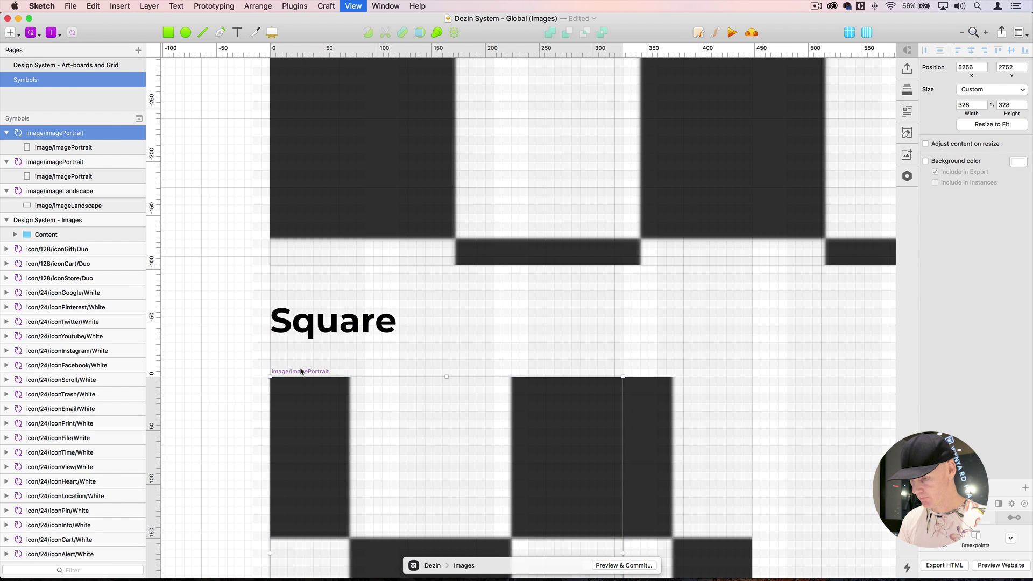
drag(428, 378, 385, 298)
click(524, 304)
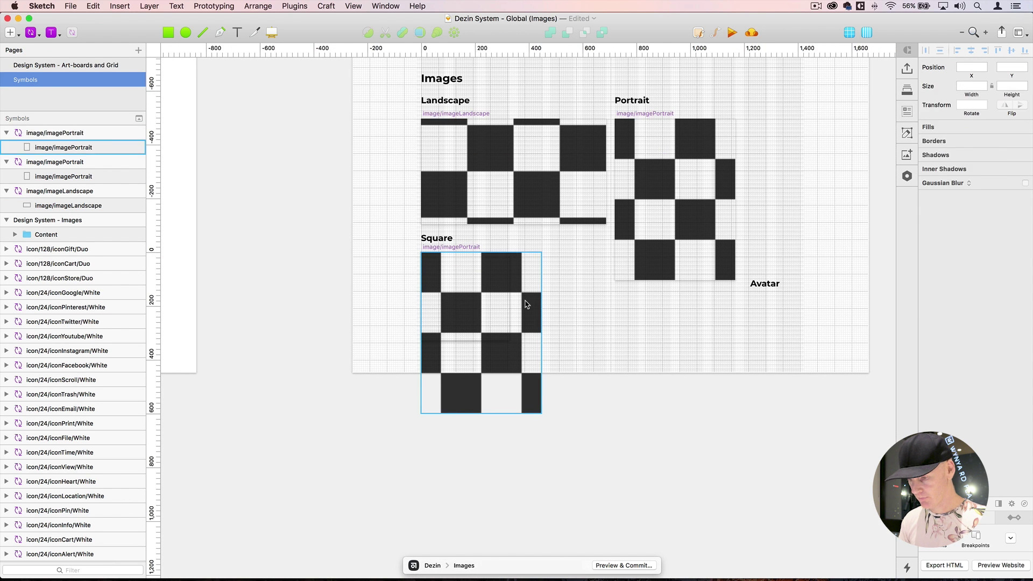
click(966, 88)
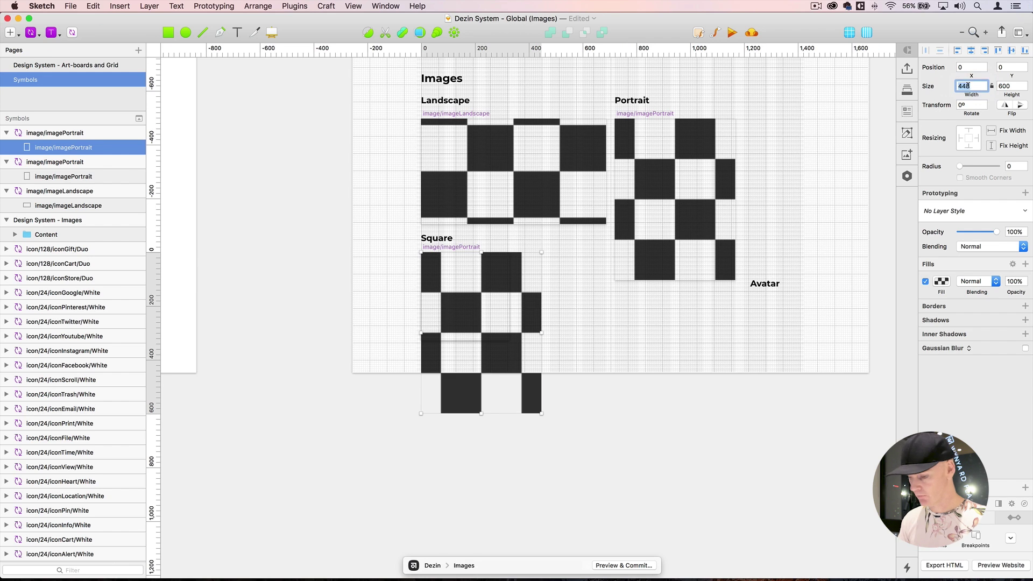
text(328)
key(Tab)
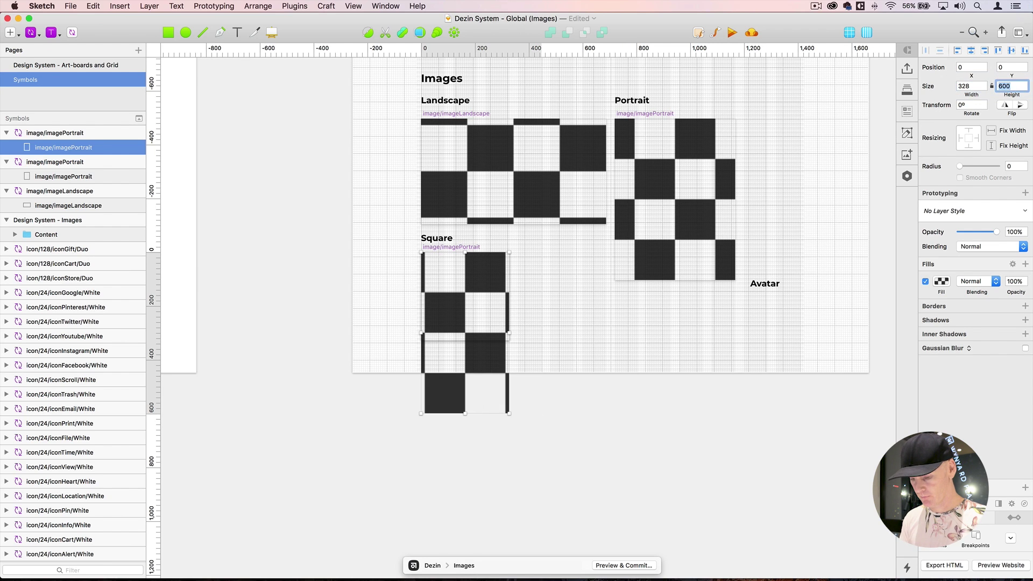
text(328)
key(Return)
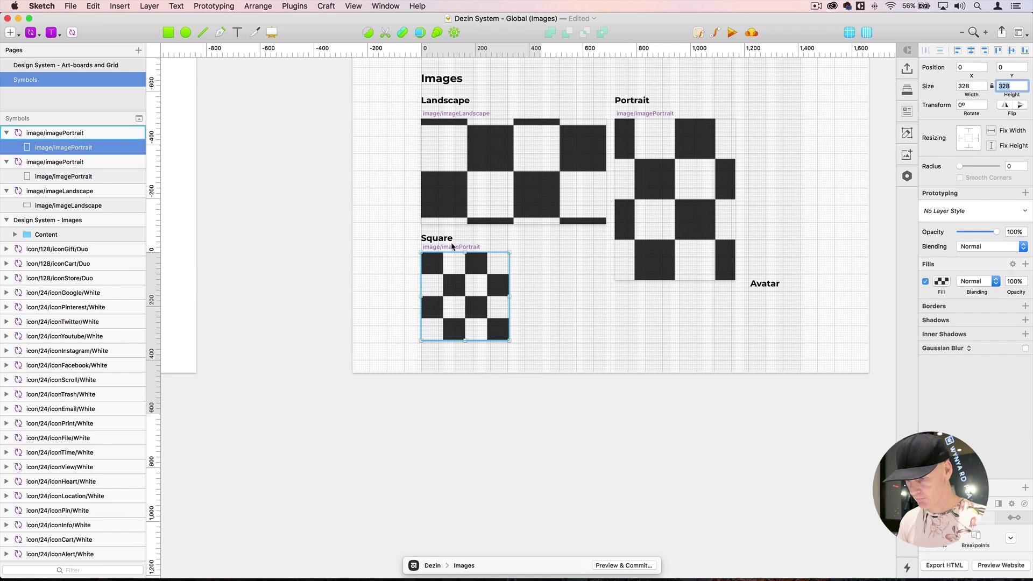
- Narrow the Square heading's text box to the width of the square image beneath it
click(451, 247)
key(super+2)
drag(450, 250, 248, 260)
drag(284, 210, 692, 235)
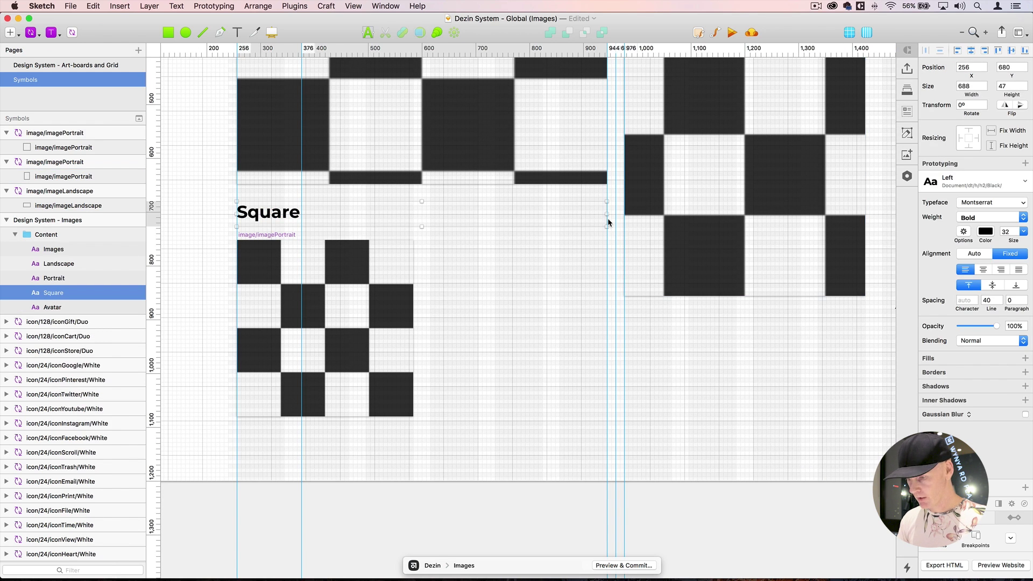
drag(605, 213, 413, 214)
click(515, 262)
- Move the Avatar heading beside the Square heading at X 616, Y 682, and narrow its text box to end before the Portrait column
scroll(555, 322, right, 5)
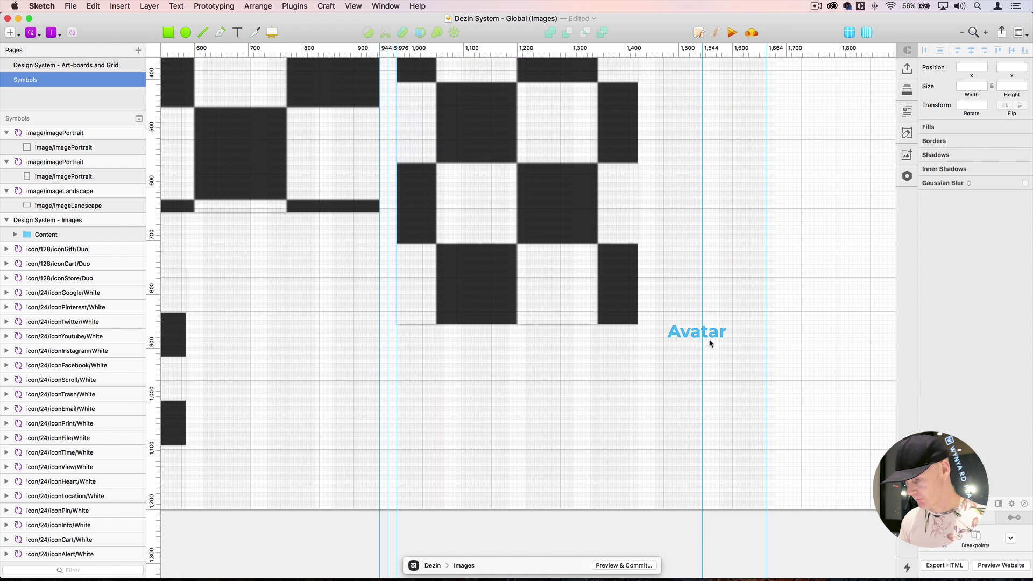
click(691, 338)
drag(691, 338, 221, 257)
scroll(322, 268, left, 10)
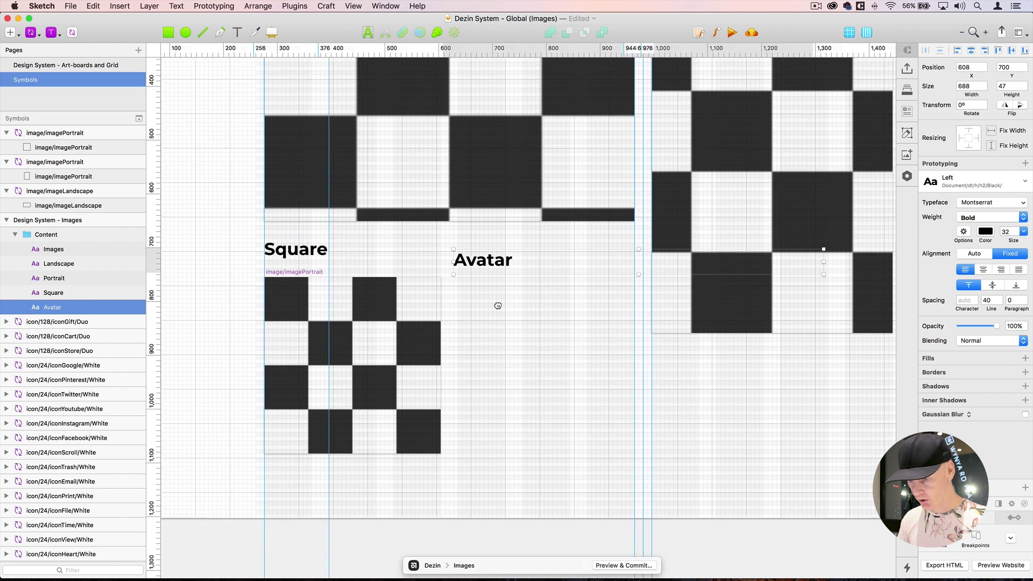
drag(480, 262, 485, 252)
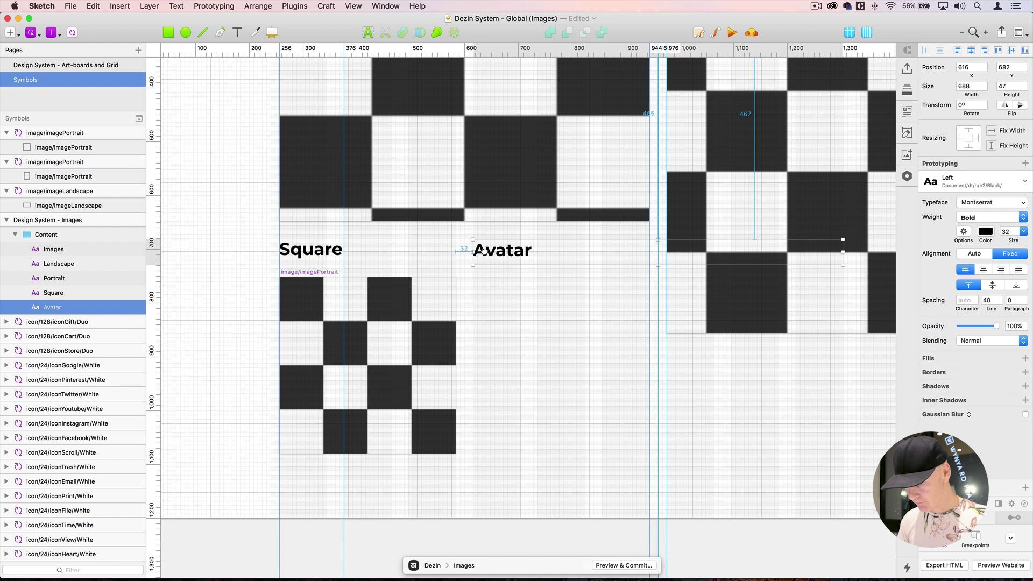
drag(838, 252, 642, 259)
click(530, 302)
- Rename the symbol under the Square heading as image/imageSquare
click(59, 133)
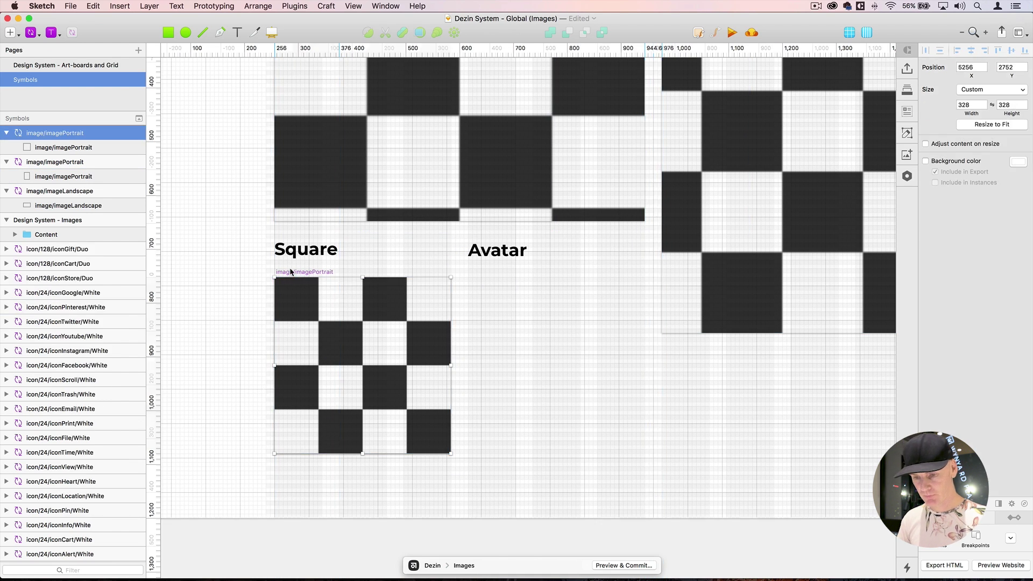
double_click(87, 129)
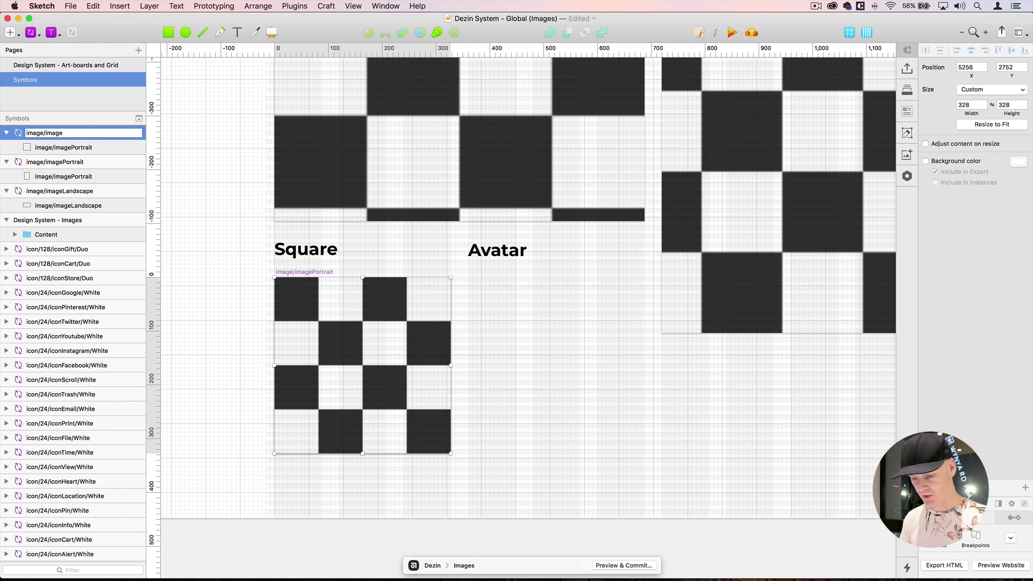
text(Squa)
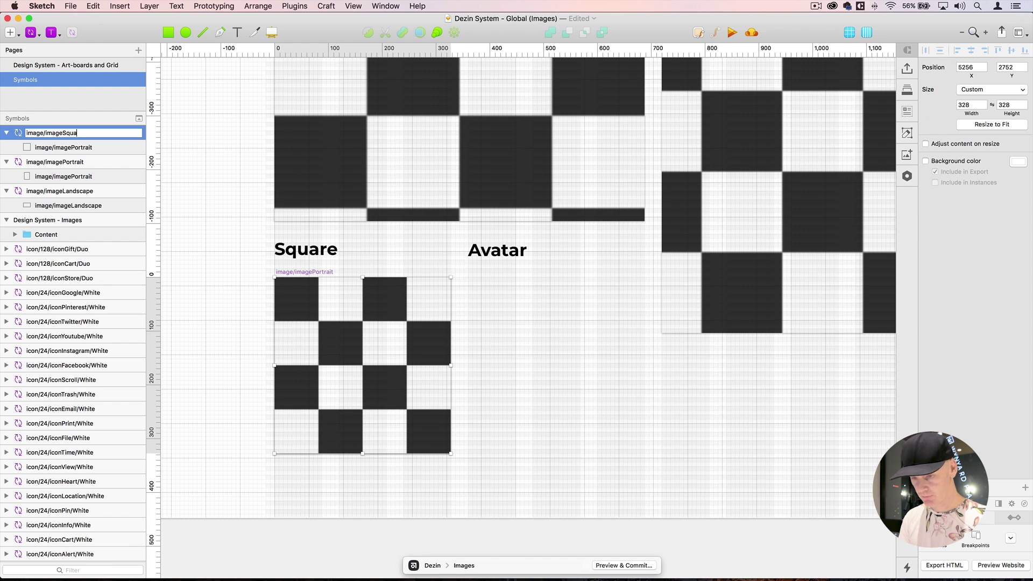
text(re)
key(Return)
- Copy the square symbol's name onto its inner rectangle layer, renaming it image/imageSquare
double_click(58, 134)
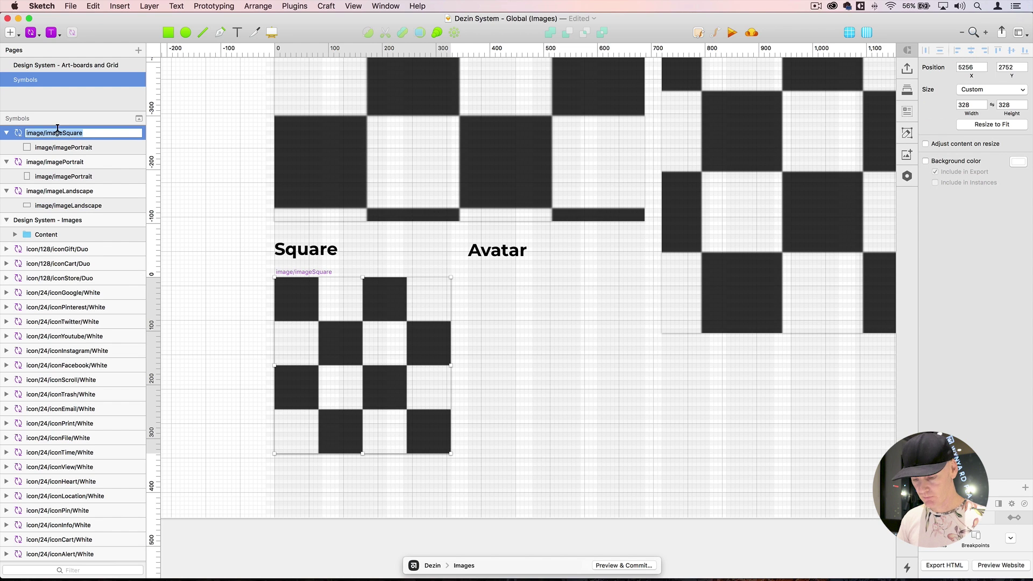
key(super+c)
click(56, 147)
double_click(57, 149)
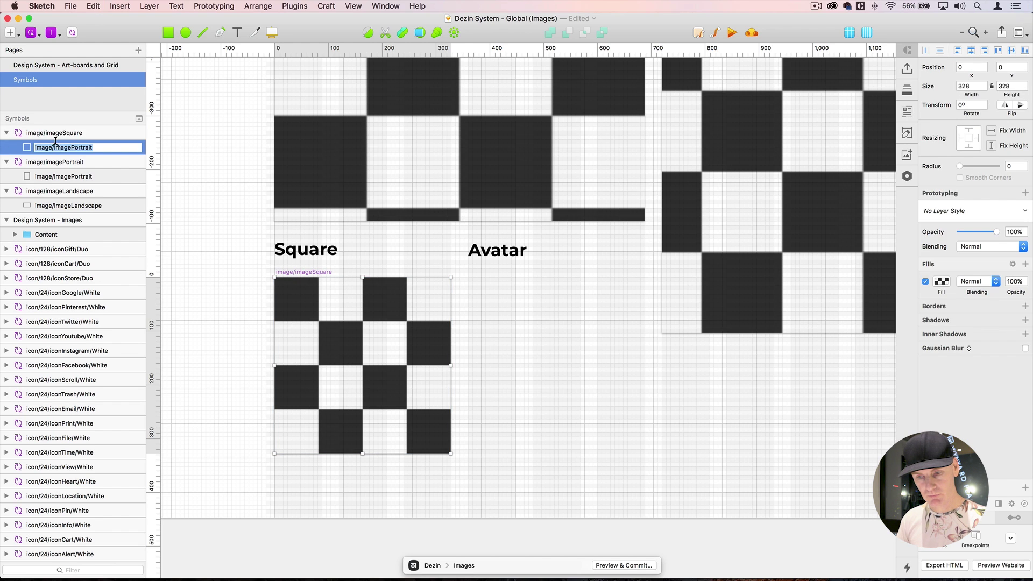
key(super+v)
- Duplicate the image/imageSquare symbol and place the copy under the Avatar heading at X 5616, Y 2752
click(82, 134)
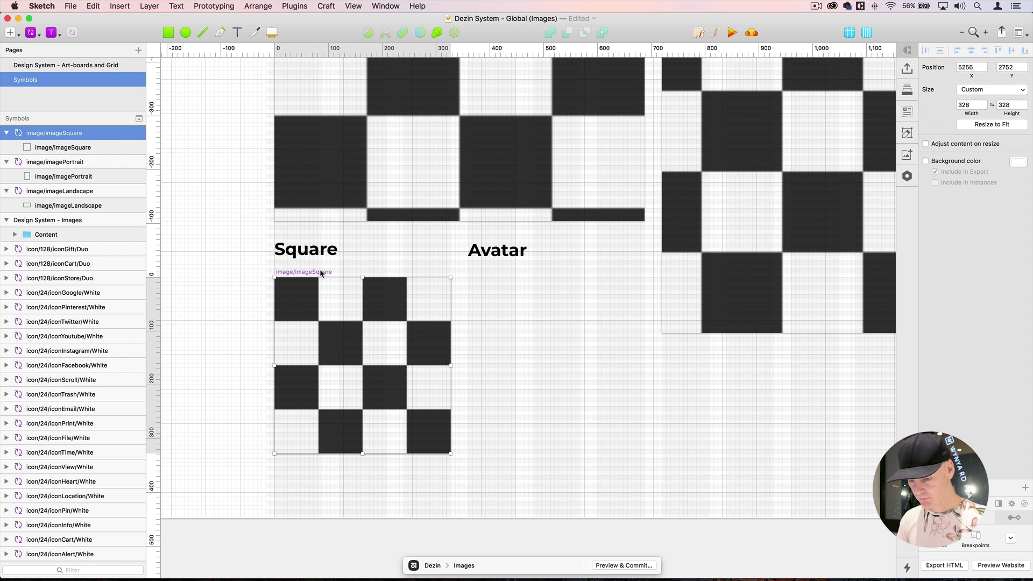
drag(306, 273, 578, 279)
key(super+plus)
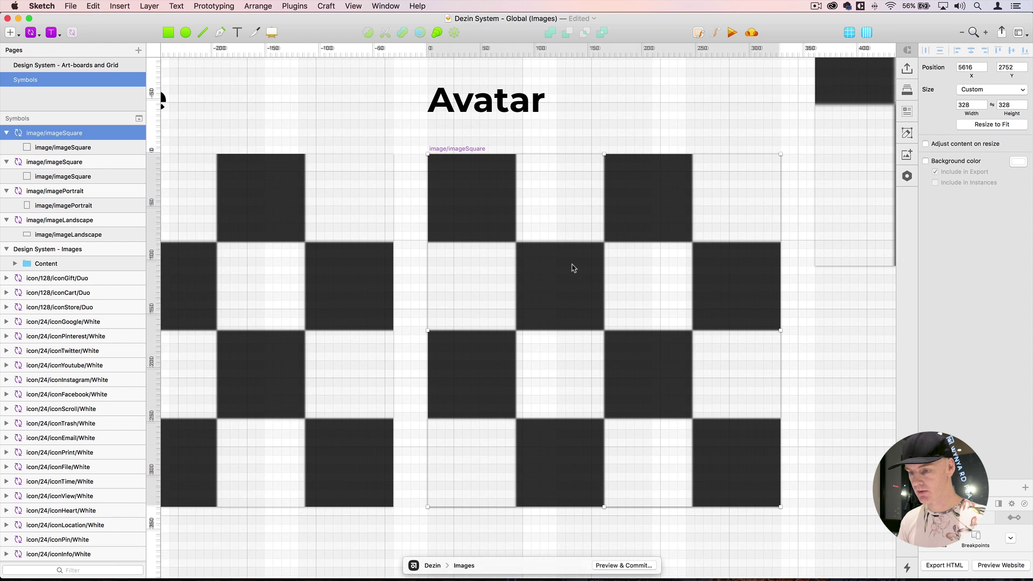
- Rename the duplicated symbol under the Avatar heading as image/imageAvatar
click(459, 149)
click(80, 132)
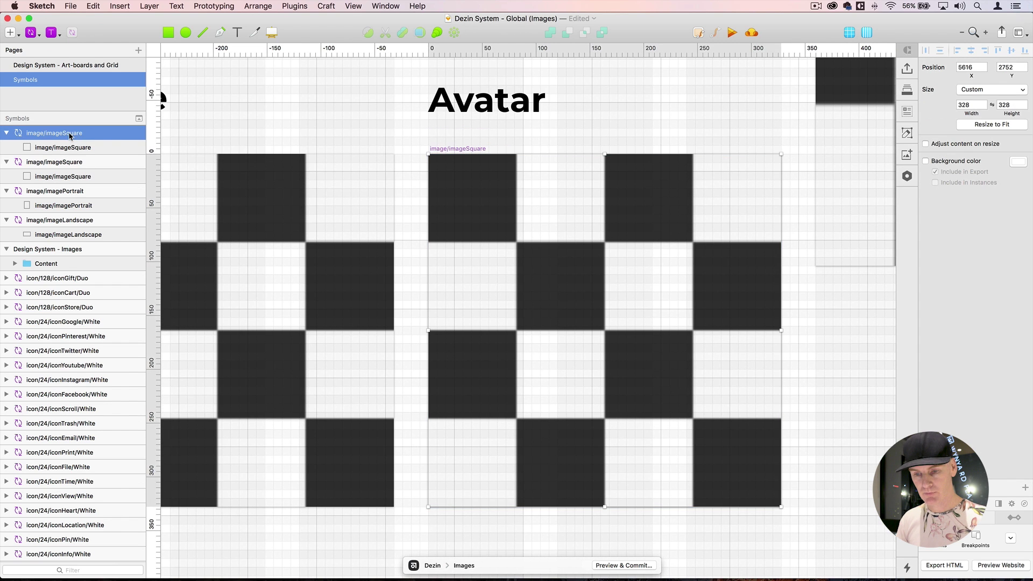
double_click(71, 131)
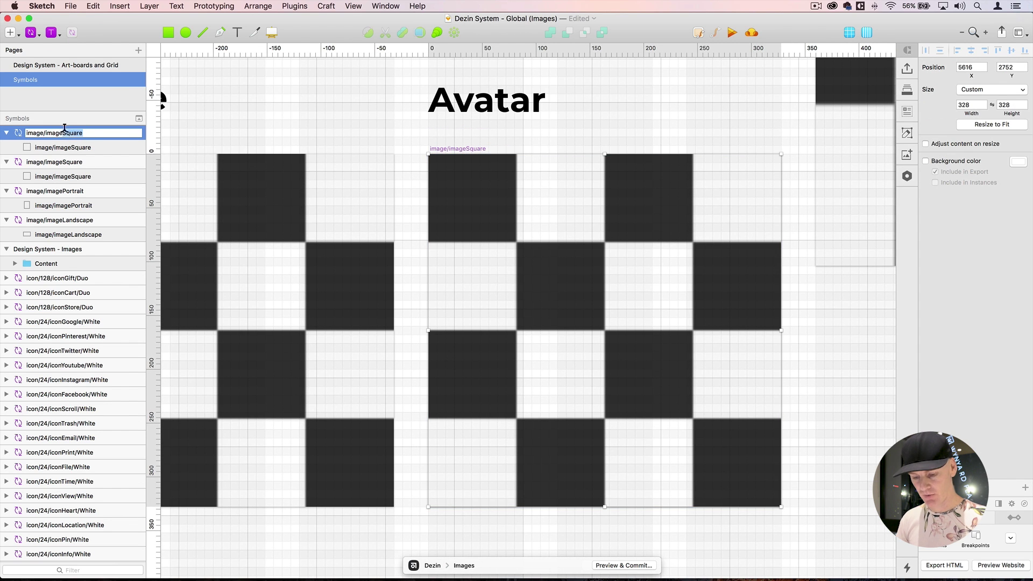
text(Avatar)
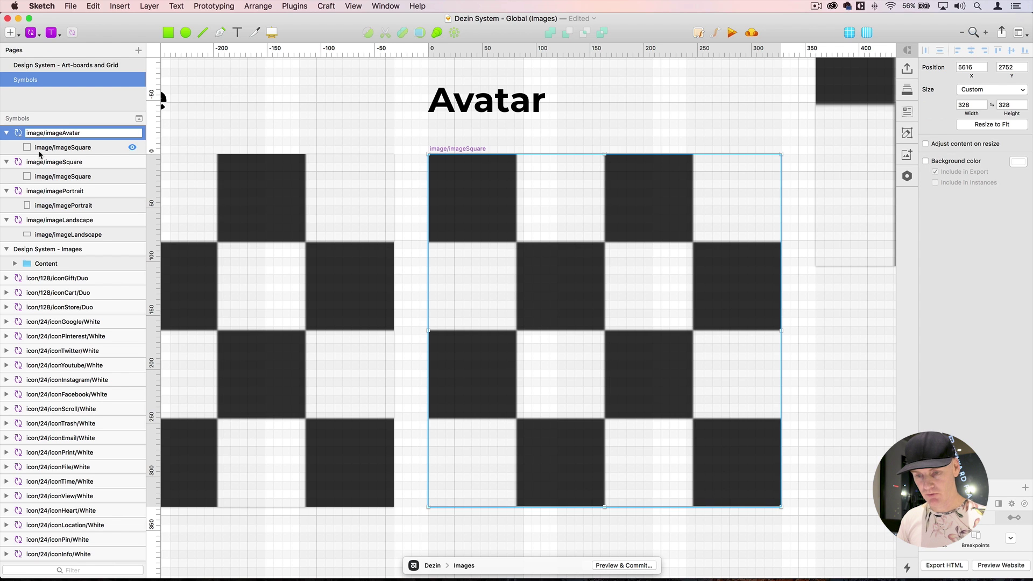
key(Return)
- Copy the avatar symbol's name onto its inner rectangle layer, renaming it image/imageAvatar, and save the document
double_click(54, 130)
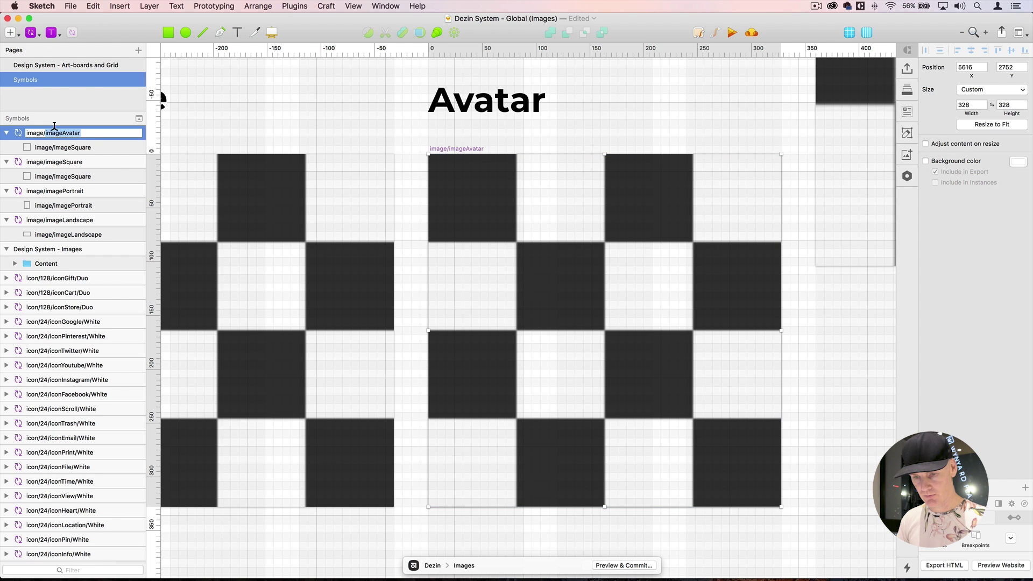
key(cmd+c)
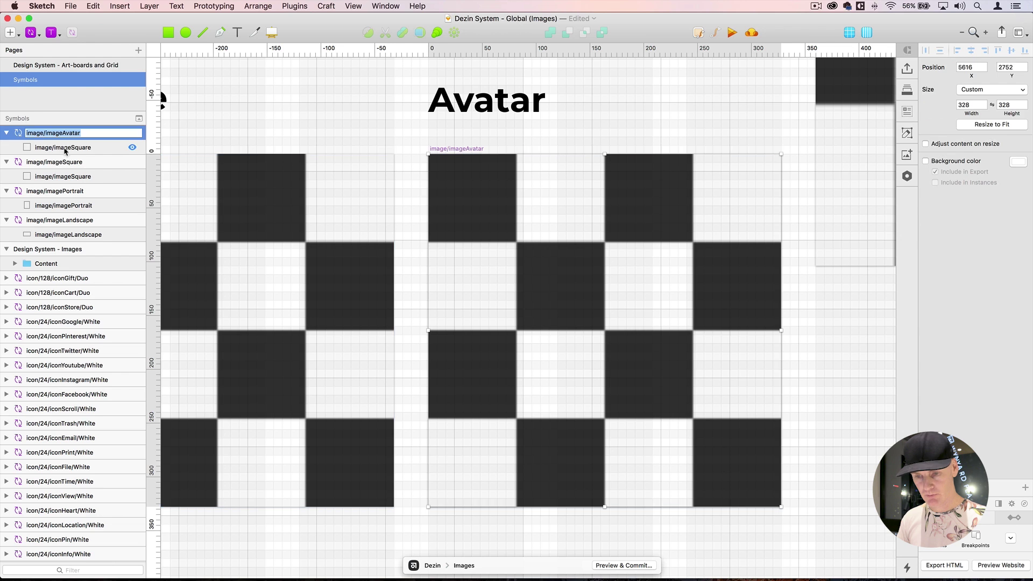
double_click(50, 148)
key(cmd+v)
key(Return)
click(77, 135)
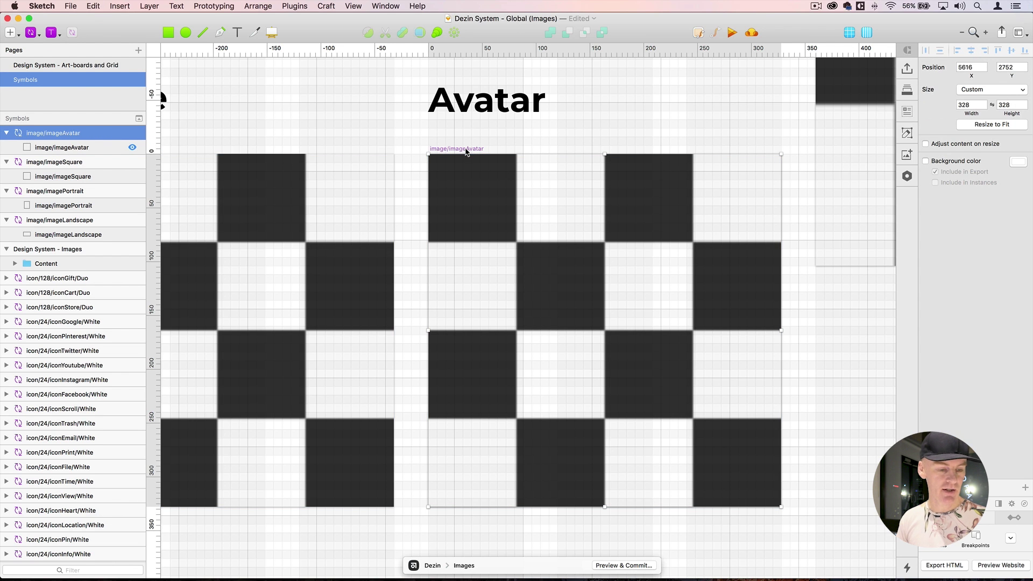
key(super+s)
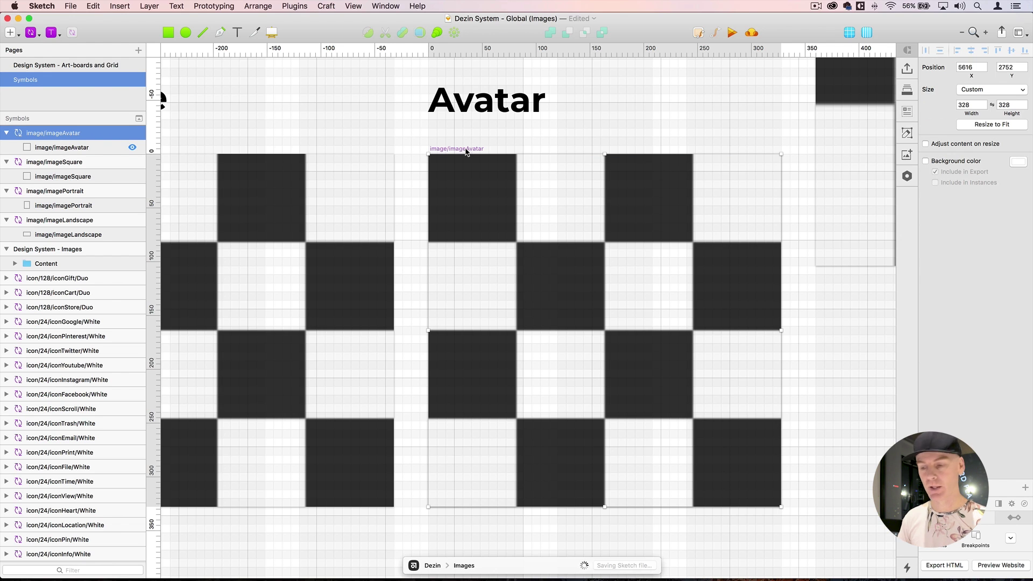
- Resize the image/imageAvatar symbol to 208 × 208
click(969, 104)
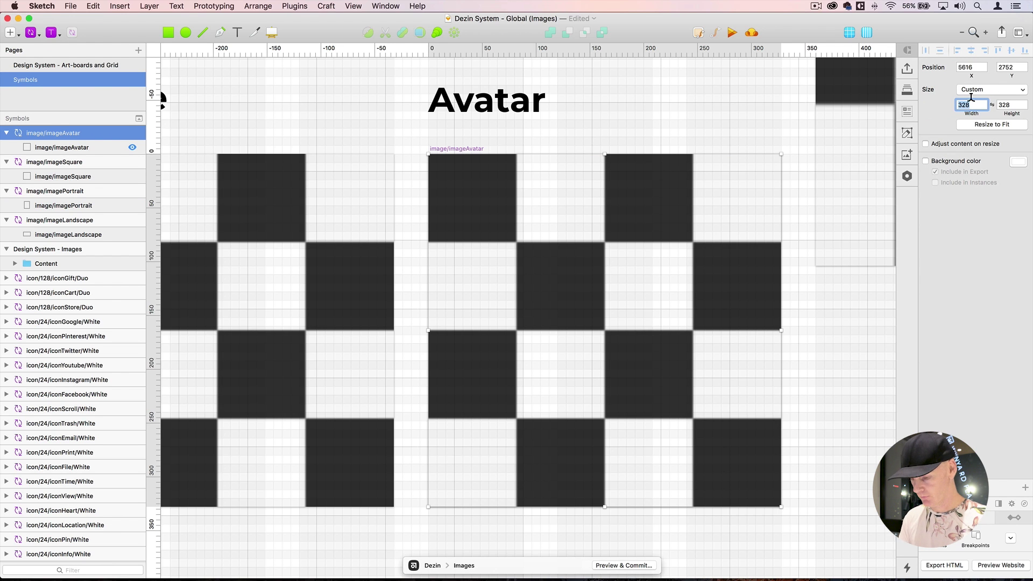
text(208)
key(Tab)
text(208)
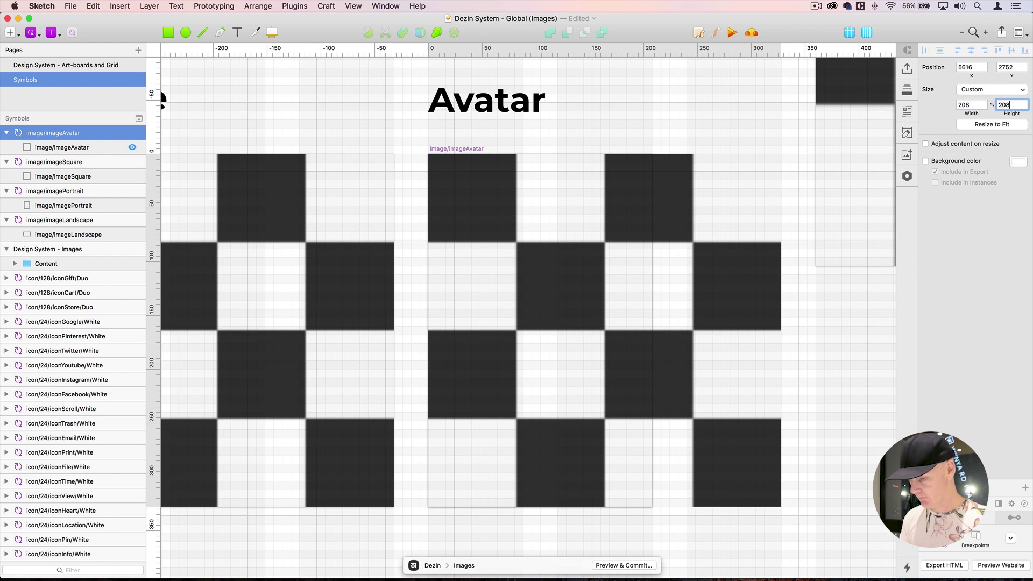
key(Return)
- Resize the checkerboard rectangle inside the image/imageAvatar symbol to 208 × 208
click(550, 161)
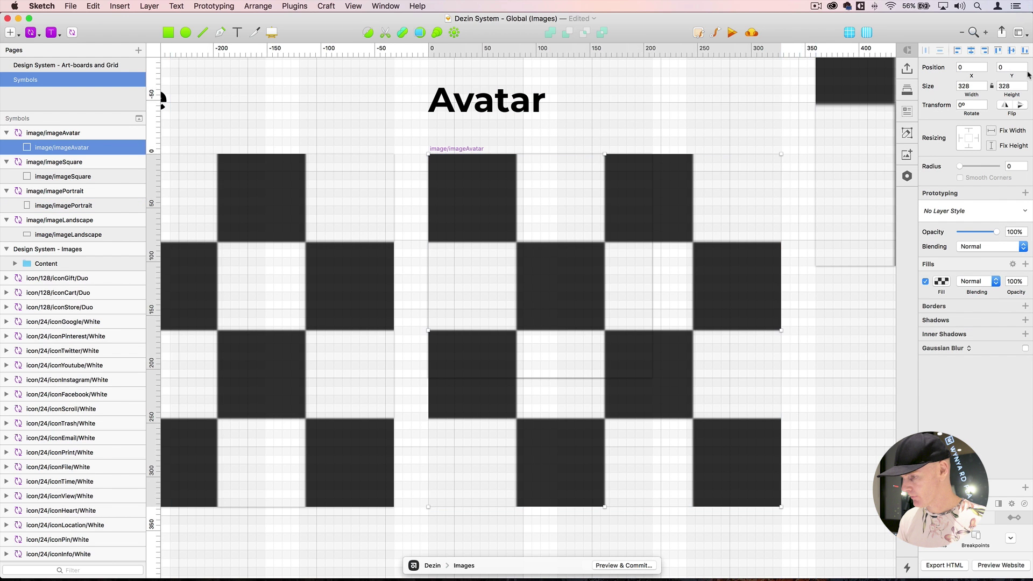
click(972, 84)
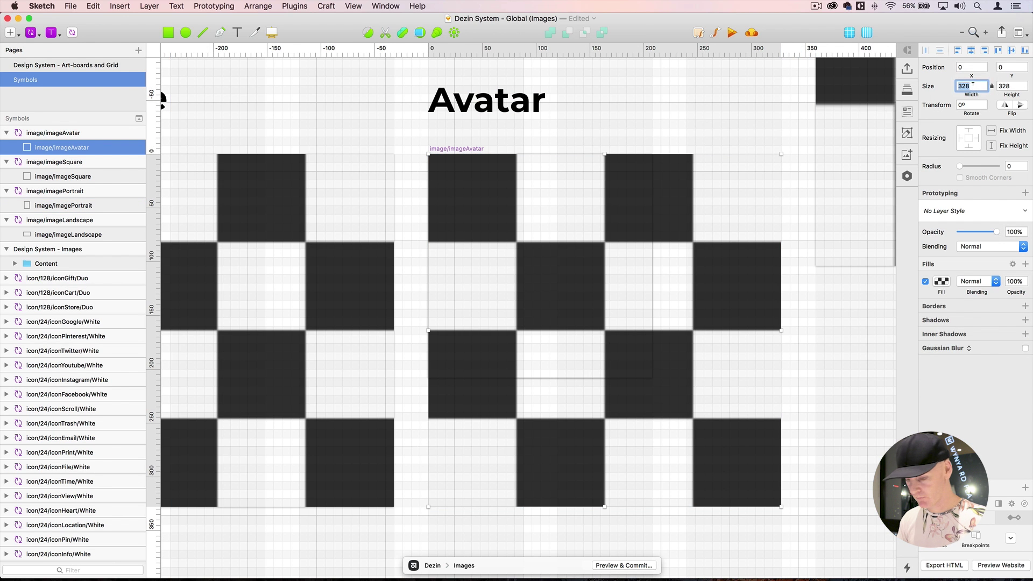
text(208)
key(Return)
click(773, 371)
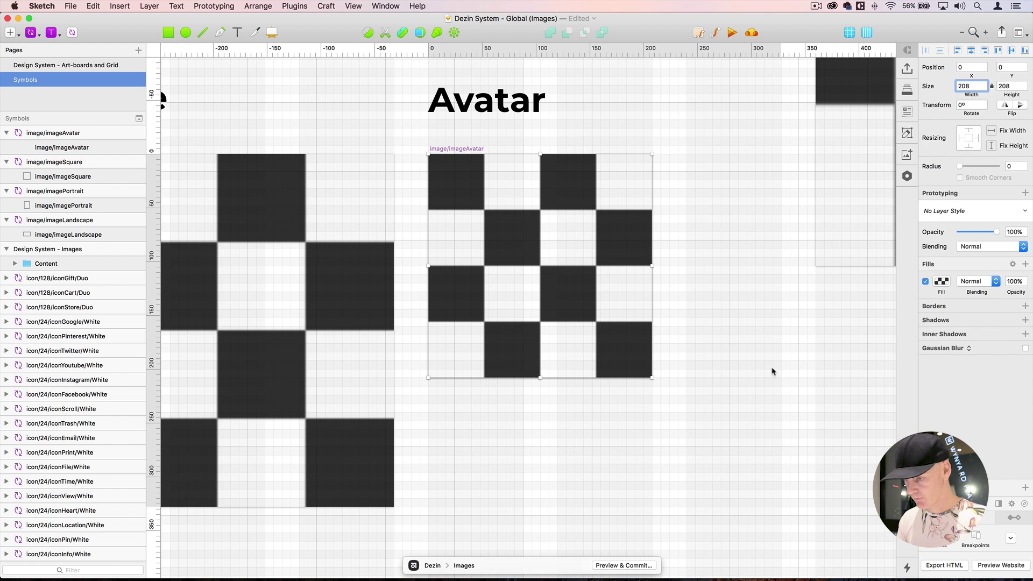
- Draw a 208 × 208 circle covering the image/imageAvatar symbol and move it beneath the checkerboard rectangle layer
click(546, 271)
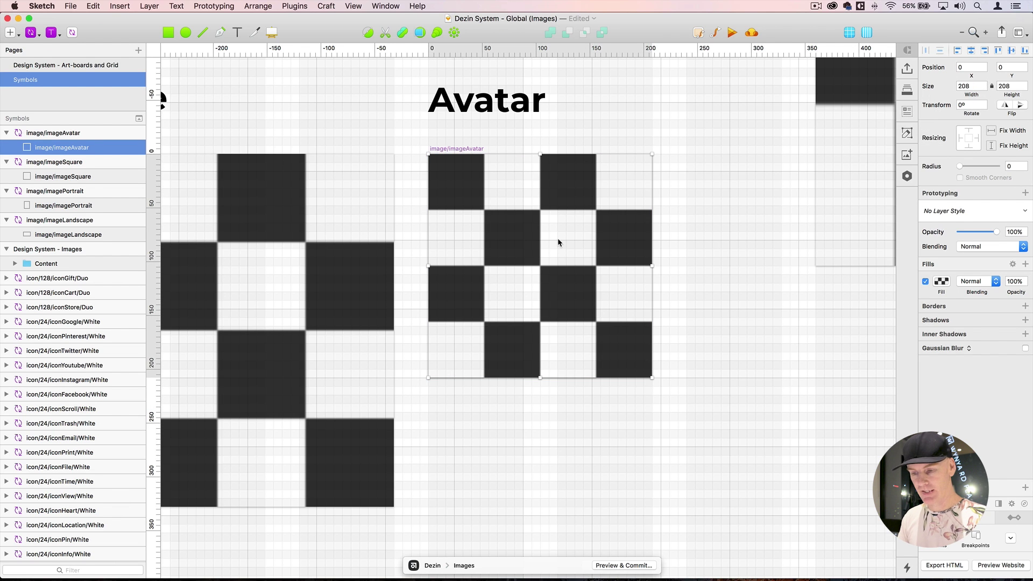
key(o)
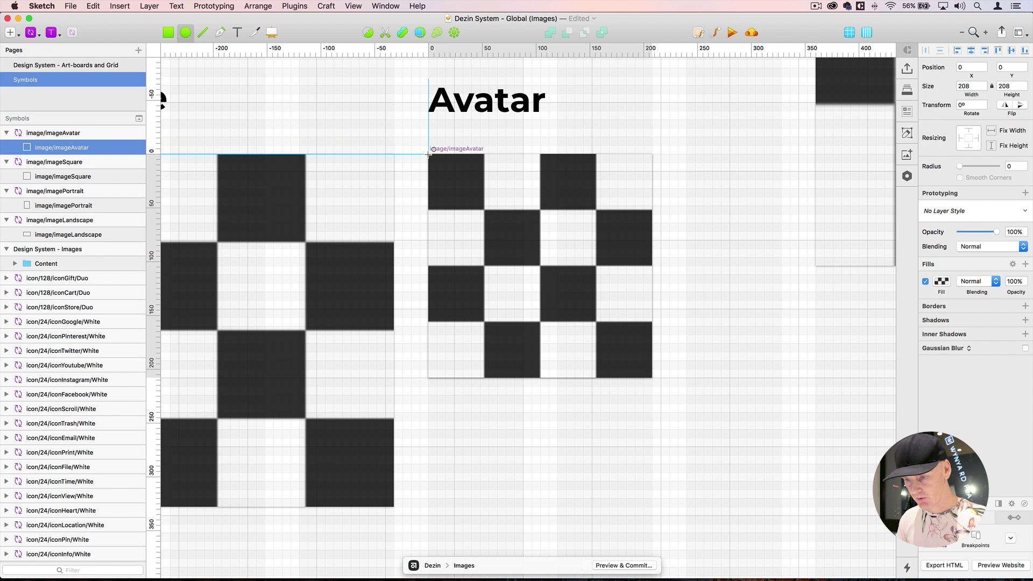
drag(428, 155, 620, 372)
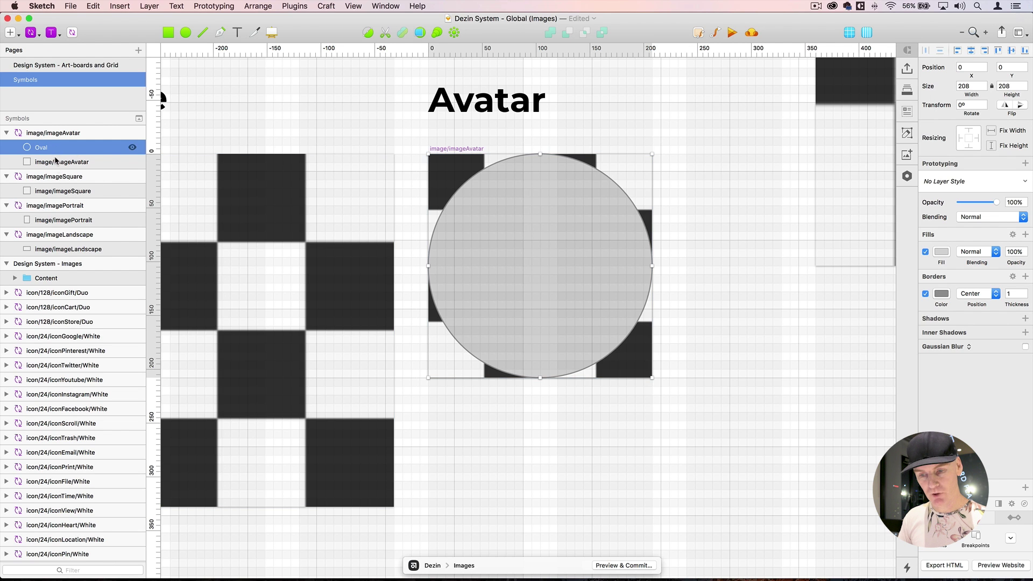
drag(55, 151, 57, 170)
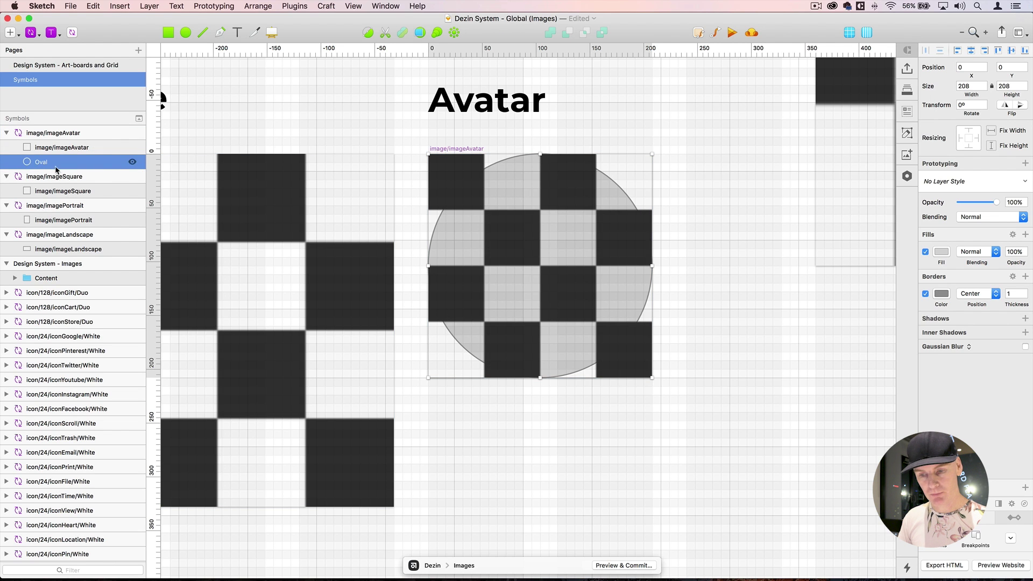
- Apply the colourWhite layer style to the circle in the avatar symbol
click(955, 182)
mouse_move(955, 195)
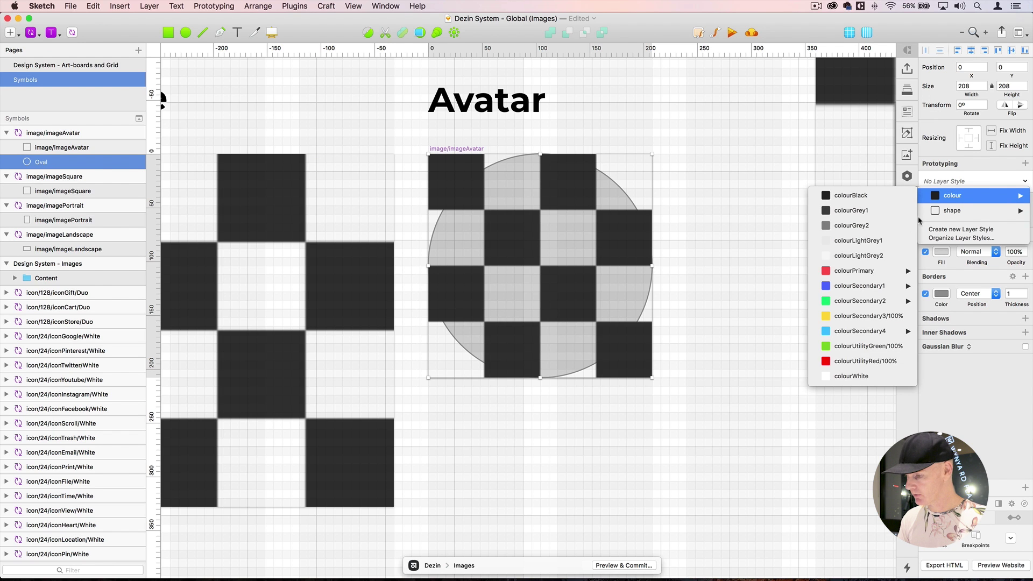
click(861, 376)
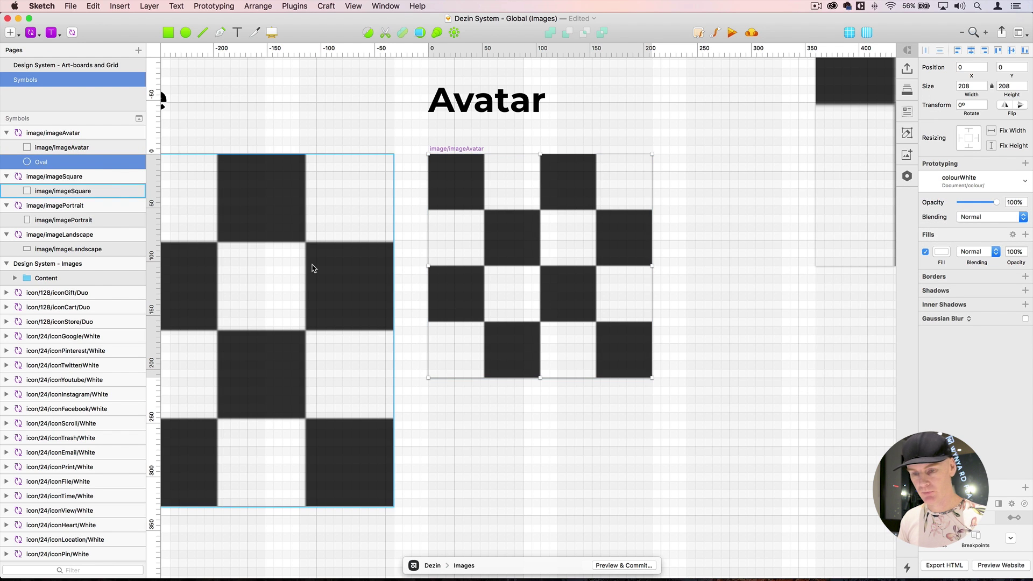
- Rename the circle layer as Mask and make it a mask for the checkerboard rectangle above it
double_click(42, 162)
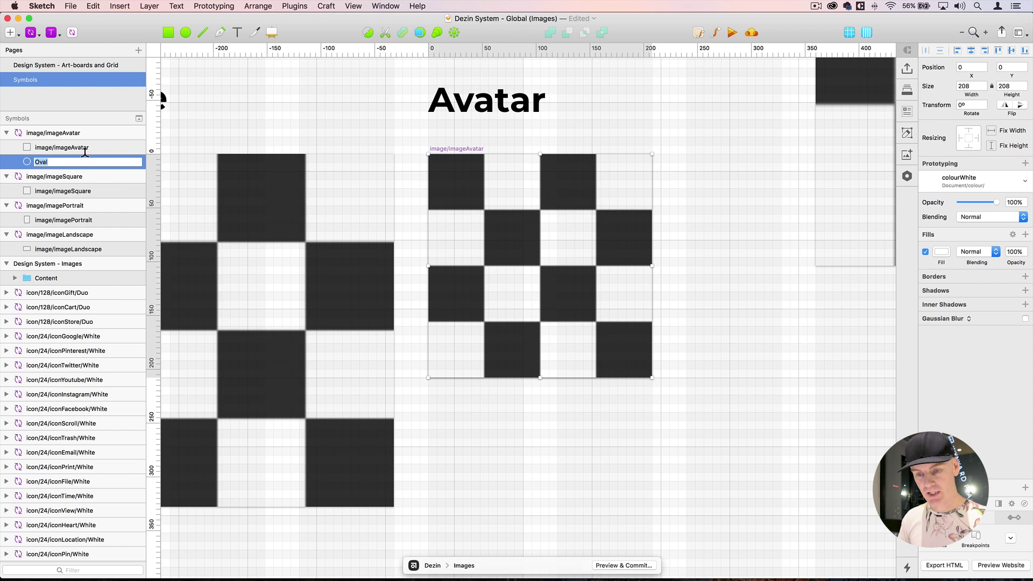
text(Mask)
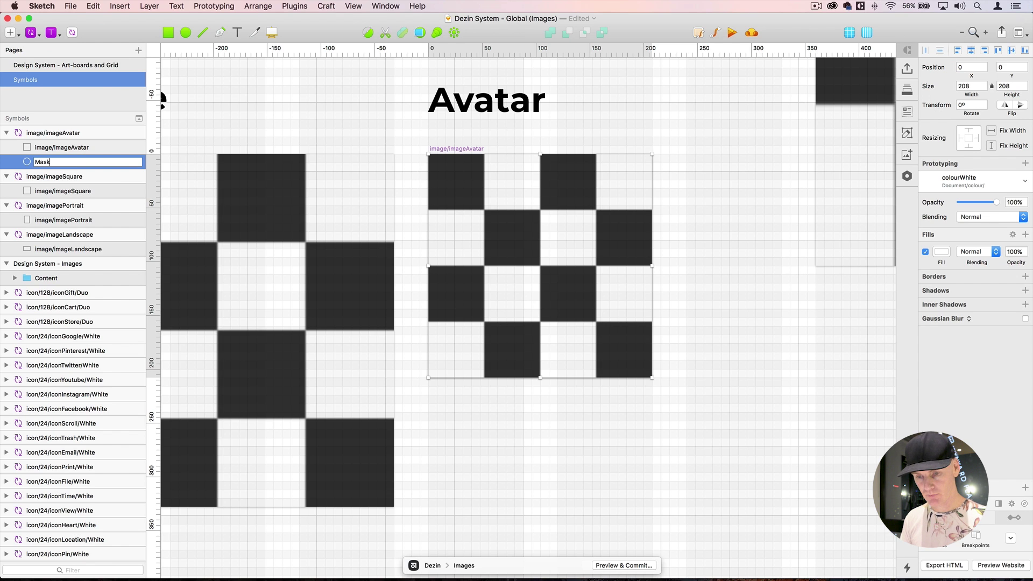
key(Return)
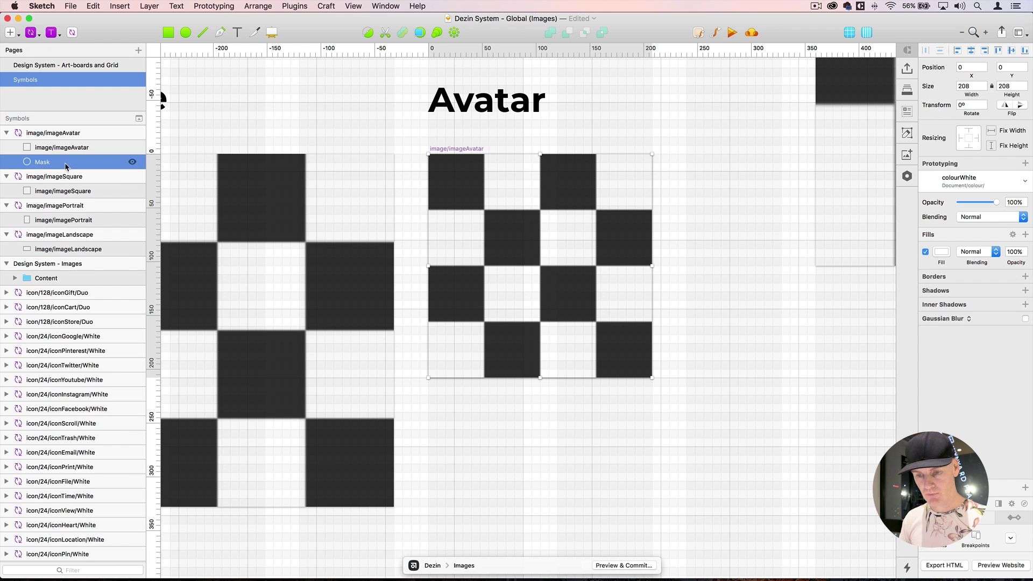
right_click(72, 163)
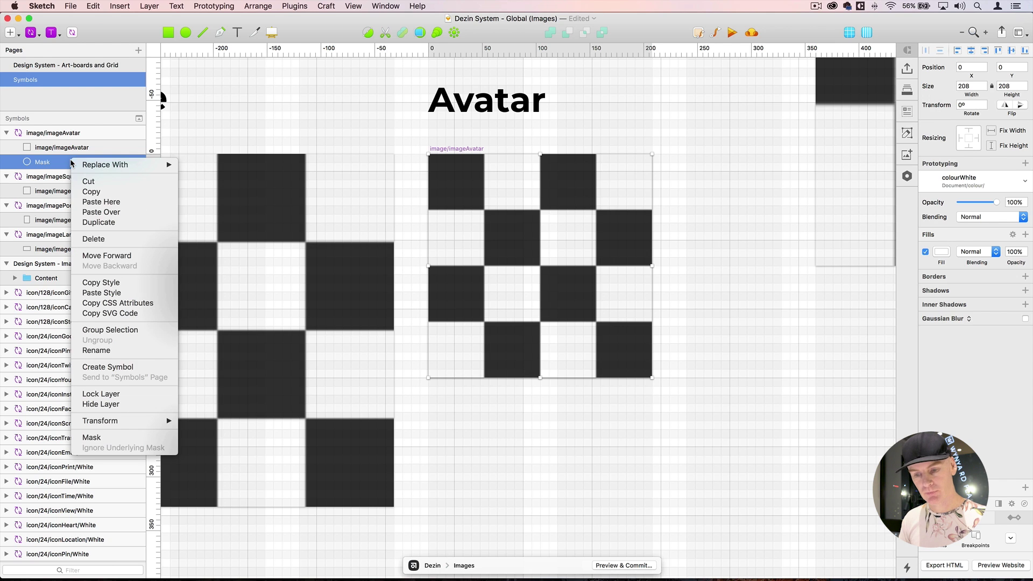
click(118, 438)
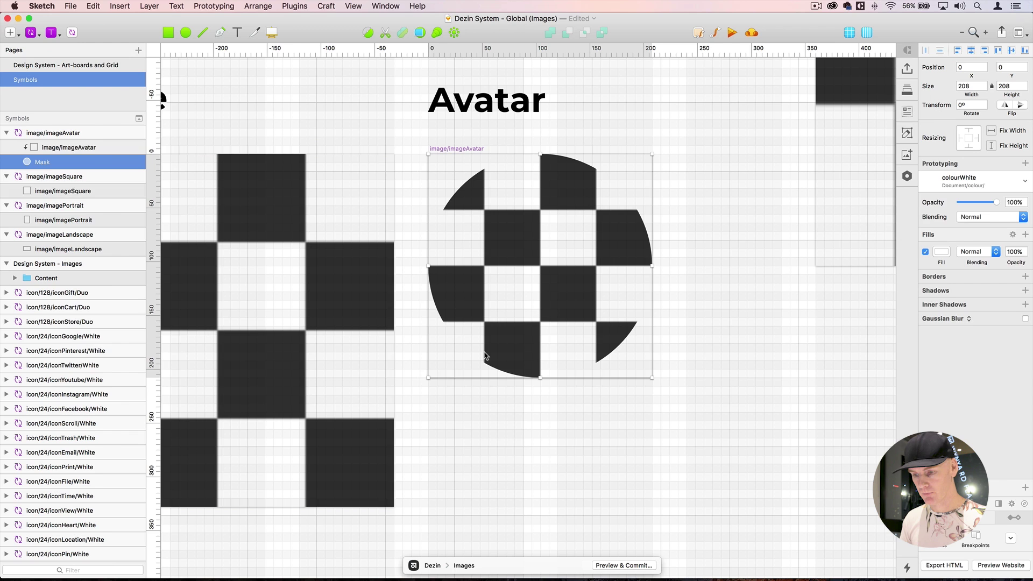
- Rename the masked checkerboard layer inside the image/imageAvatar symbol as Image
click(543, 244)
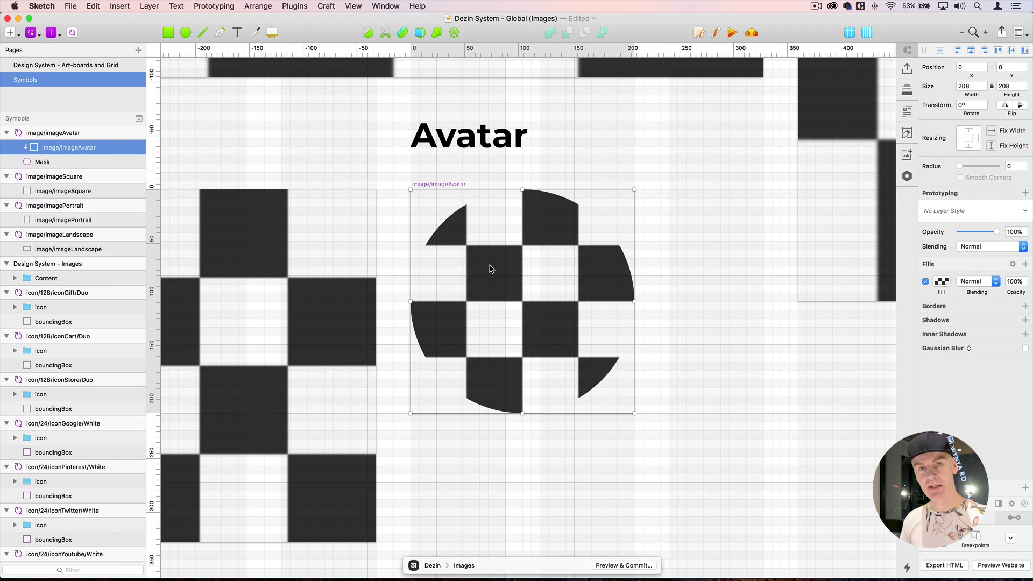
double_click(59, 147)
text(Im)
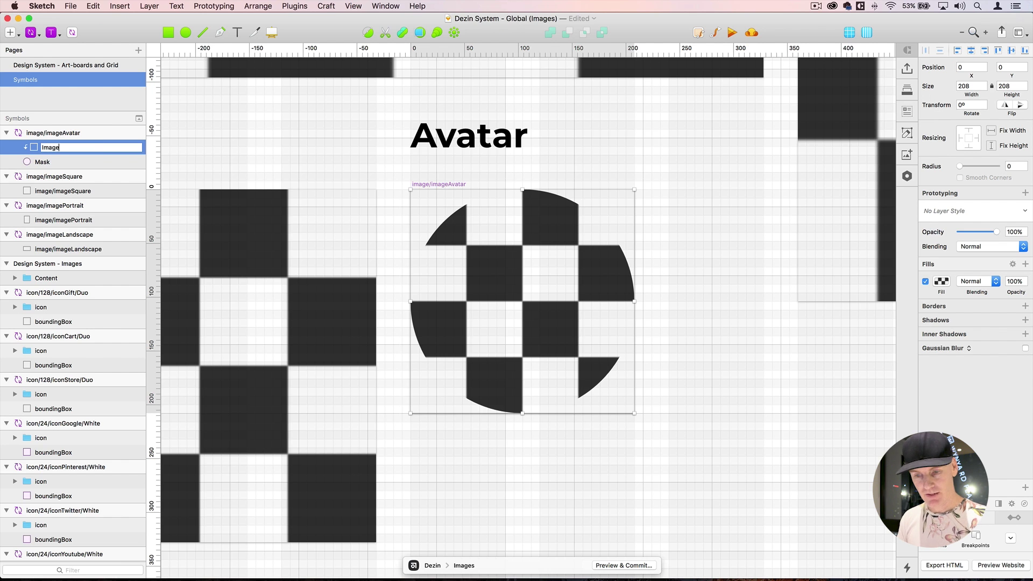
text(age)
key(Return)
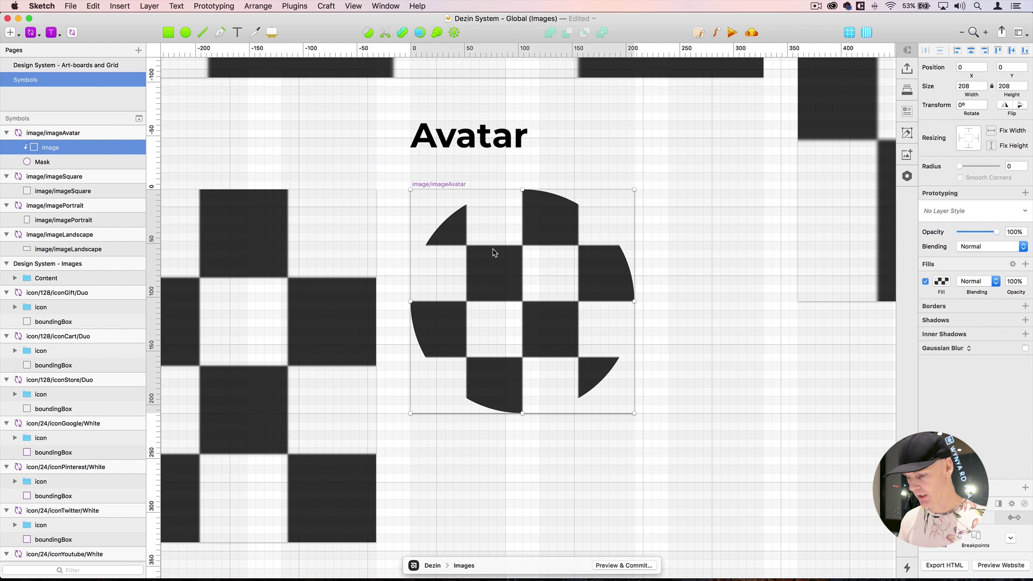
- Review the complete Design System - Images artboard and save the document
key(ctrl+p)
key(super+0)
scroll(484, 296, right, 2)
click(384, 305)
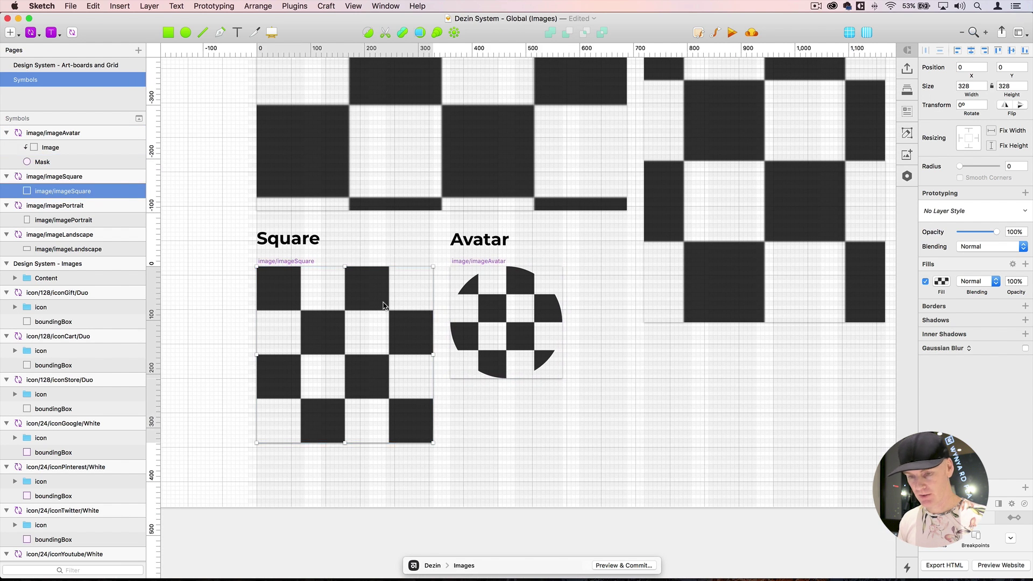
key(super+minus)
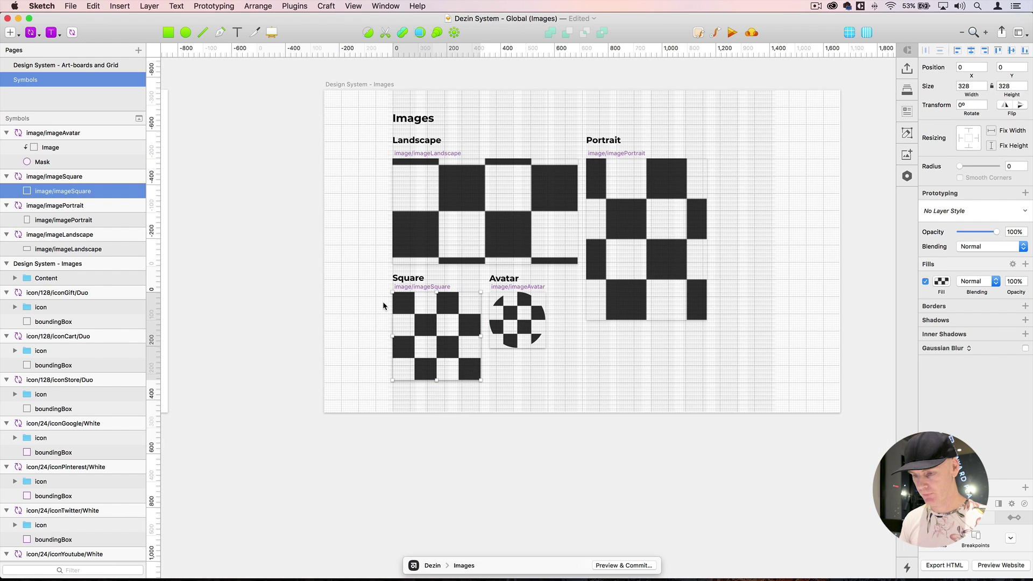
click(627, 348)
drag(627, 348, 525, 331)
scroll(457, 258, up, 2)
click(385, 185)
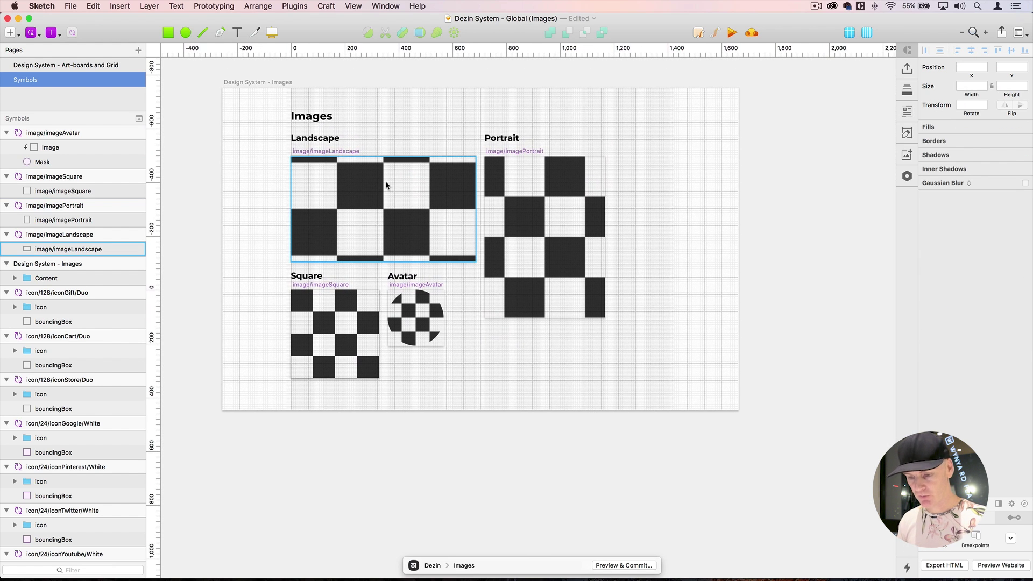
key(super+s)
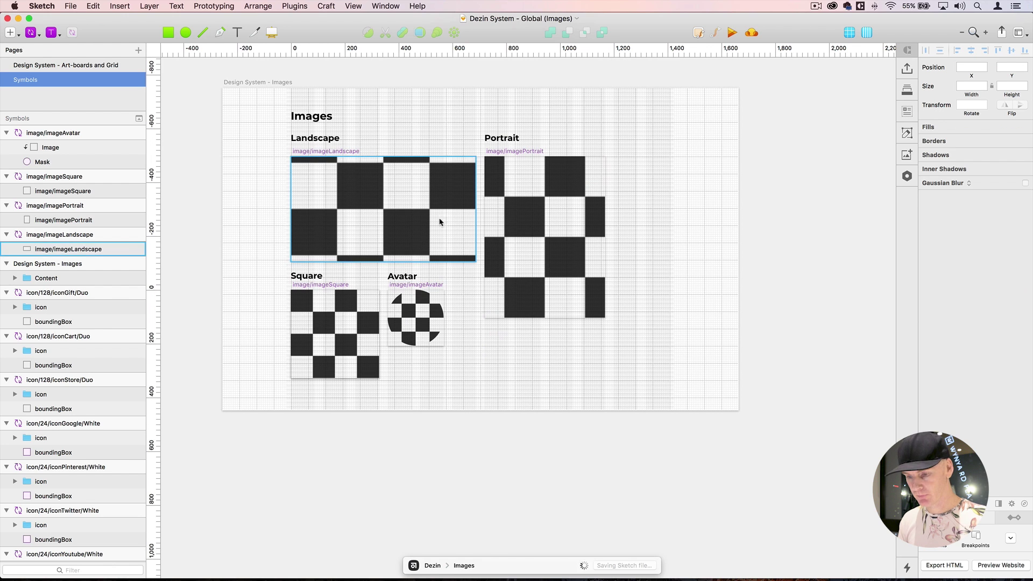
key(Escape)
super+click(413, 275)
click(521, 136)
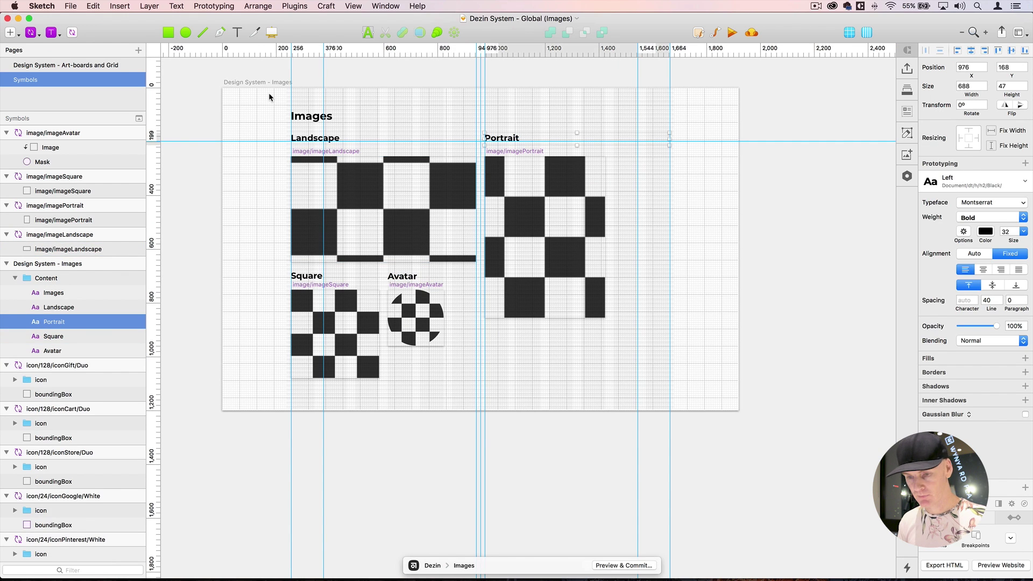
- Insert the image/imageLandscape symbol on the Desktop 1920px artboard of the Art-boards and Grid page at X 256, Y 64
click(106, 69)
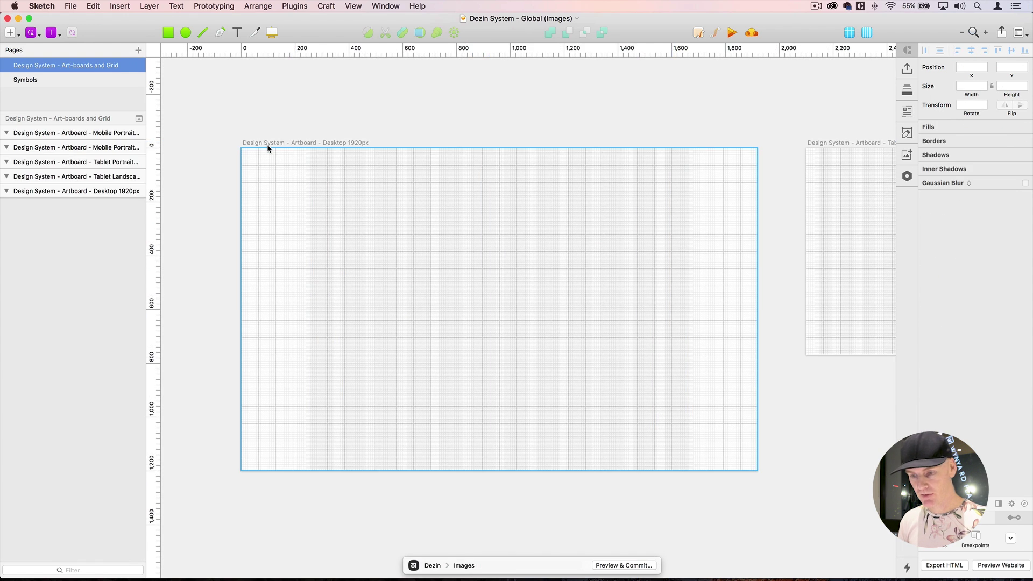
click(268, 145)
key(super+0)
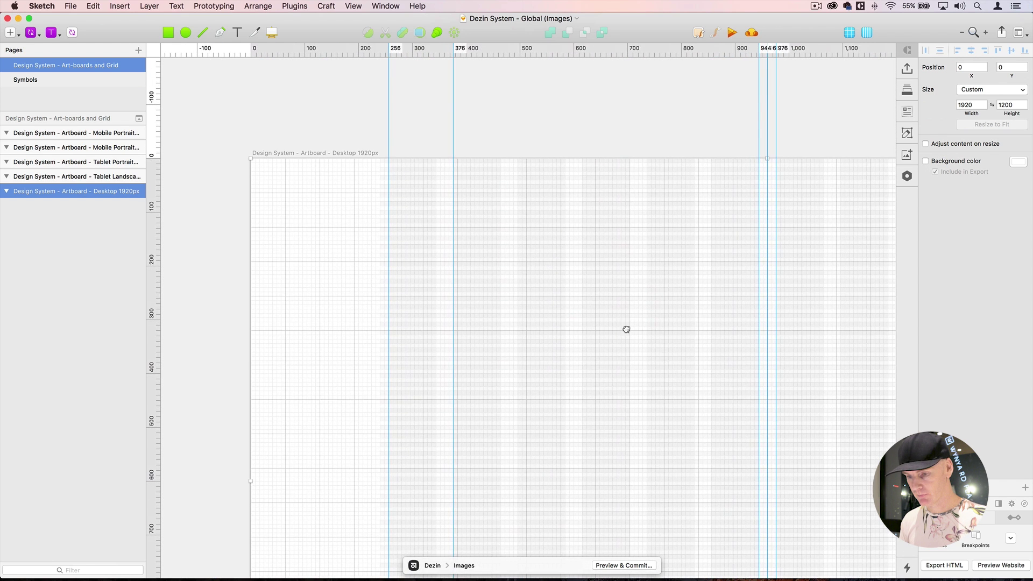
click(30, 33)
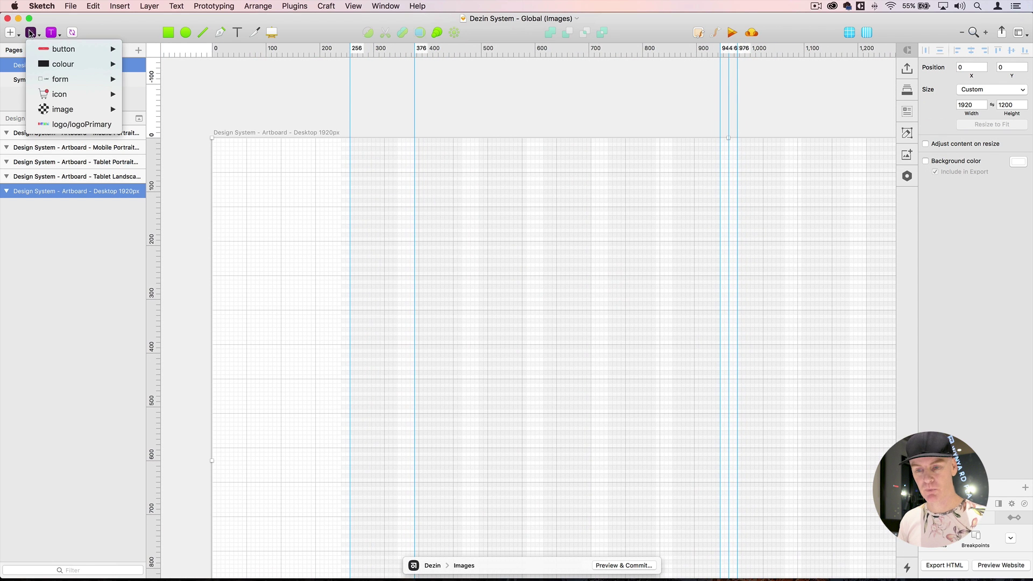
mouse_move(43, 109)
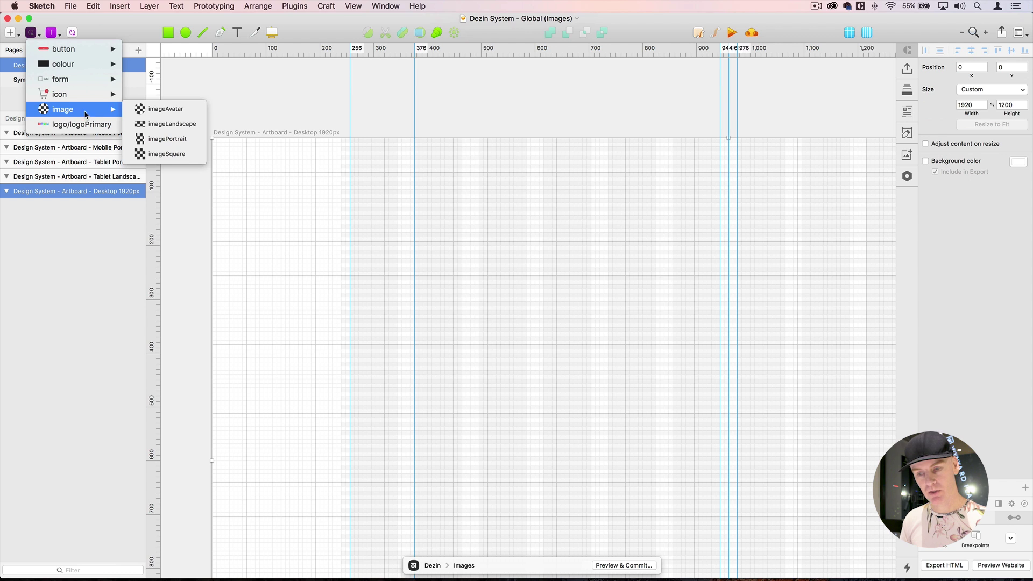
click(167, 125)
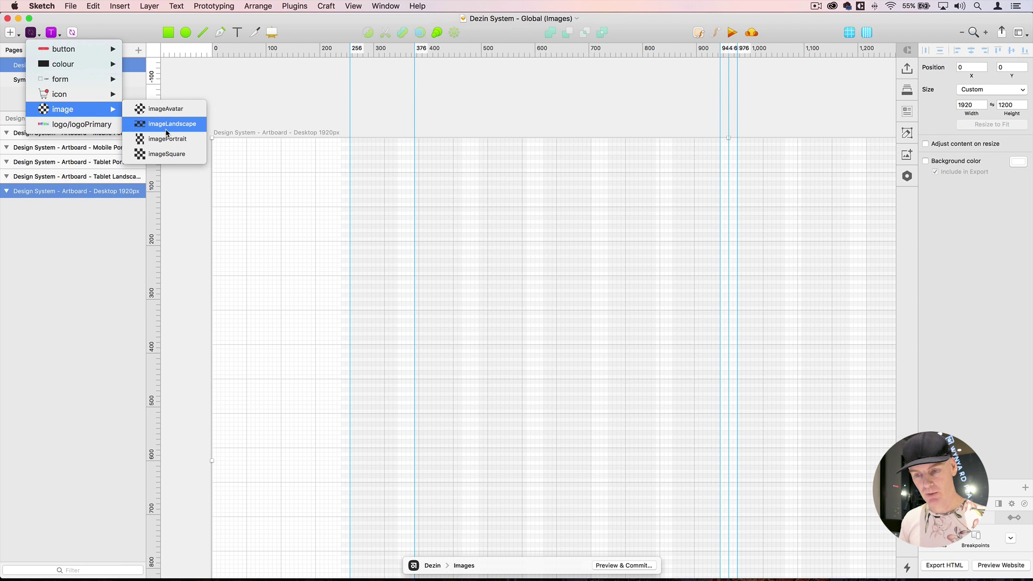
click(544, 278)
drag(472, 260, 469, 257)
click(453, 121)
click(511, 224)
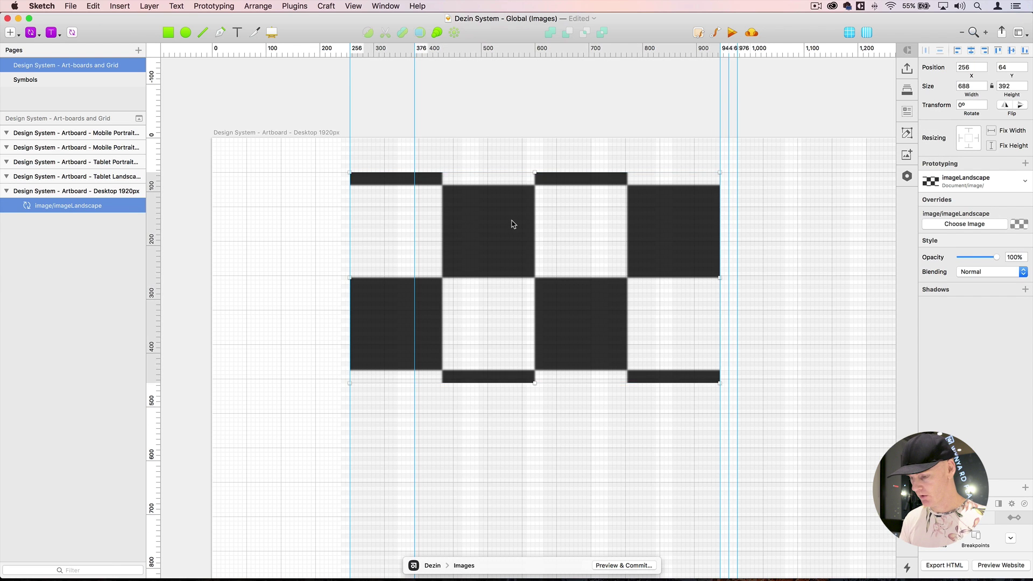
- Open the image/imageLandscape symbol's source and fill its rectangle with the image rawpixel-284728-unsplash.jpg from the _Assets folder
key(super+minus)
scroll(484, 194, right, 5)
scroll(484, 194, down, 2)
click(453, 159)
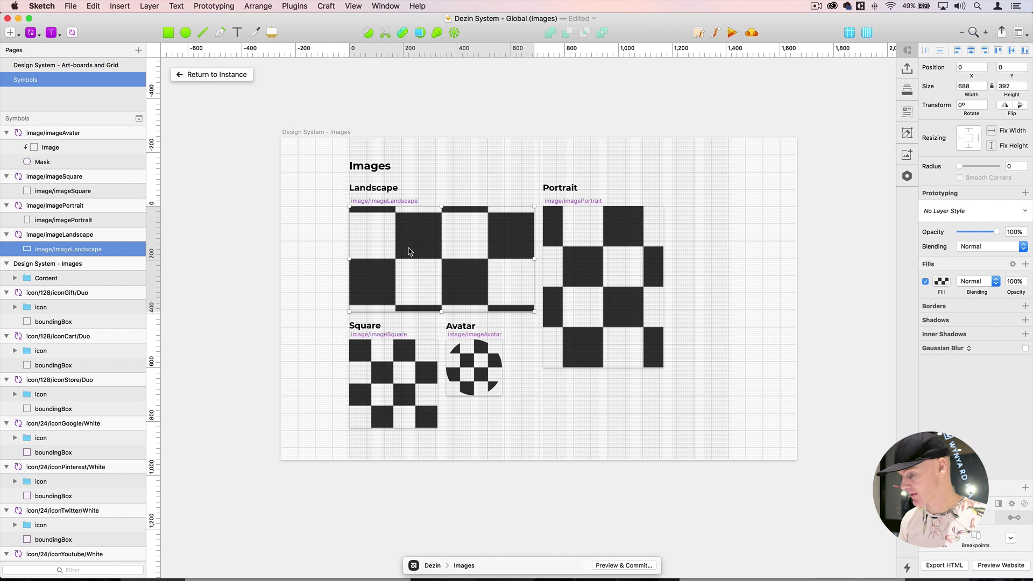
click(942, 282)
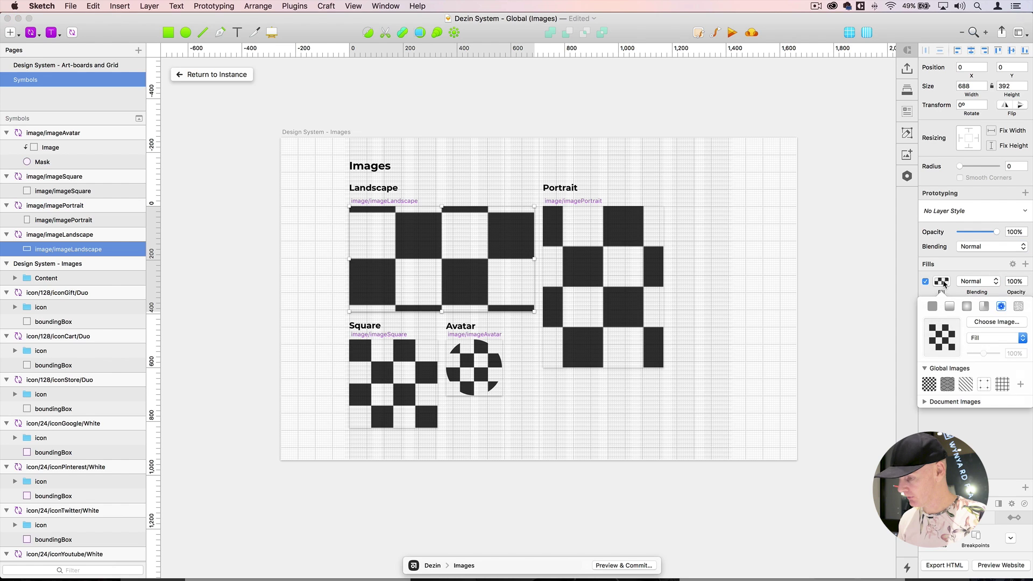
click(989, 322)
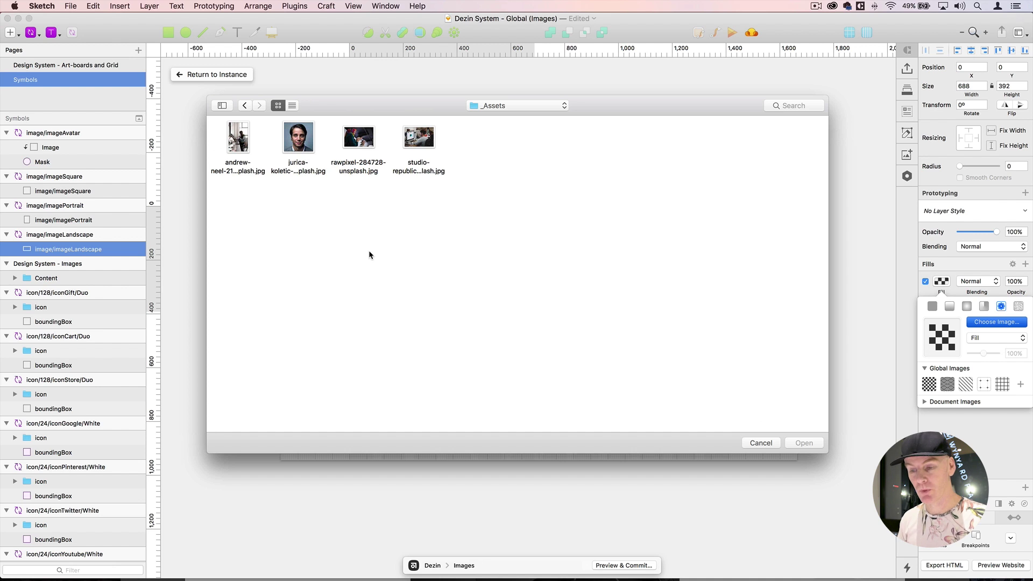
click(357, 141)
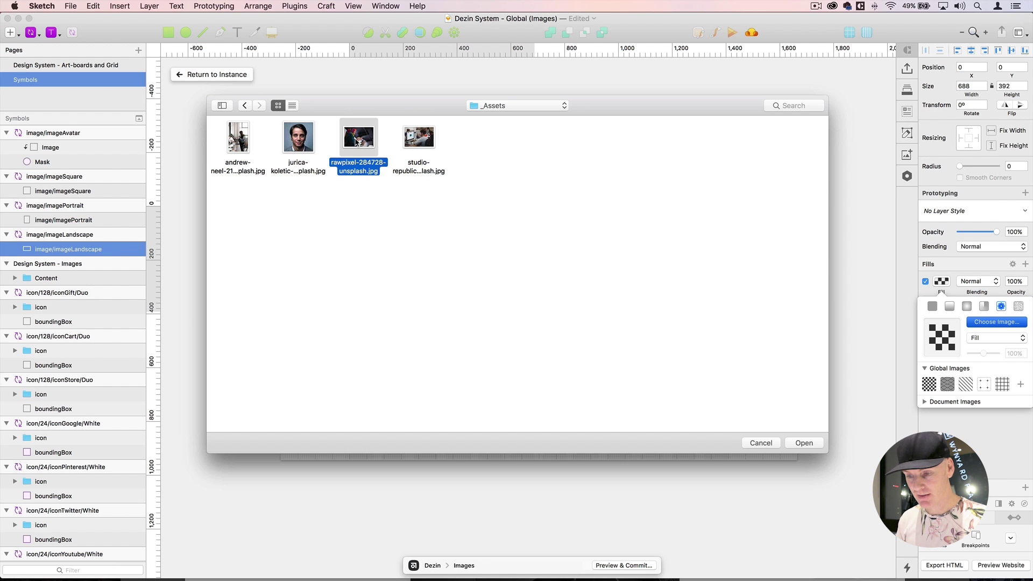
click(804, 443)
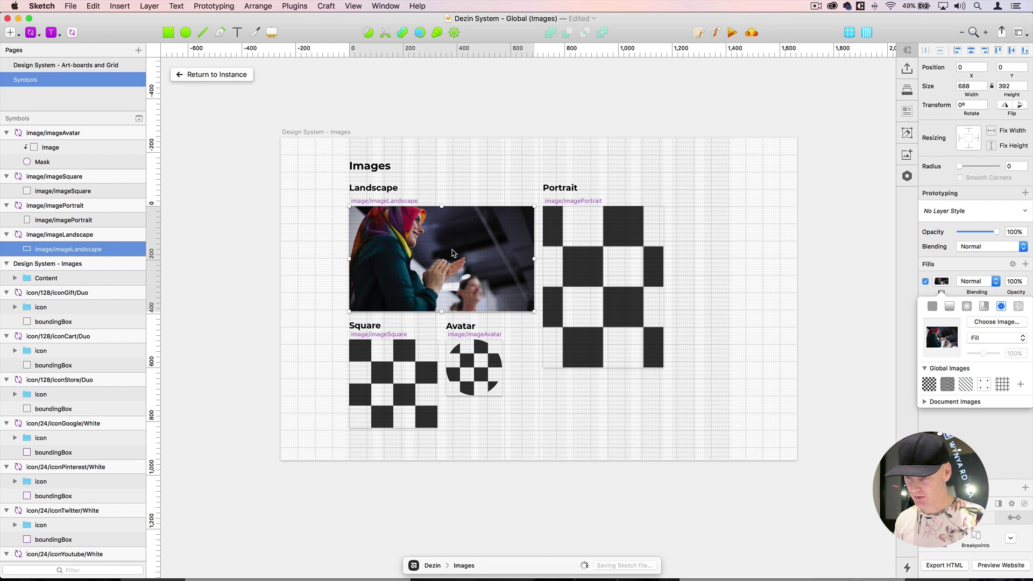
- Try resizing the image/imageLandscape symbol source to about 642 px wide and to a smaller height, and undo both changes
click(380, 202)
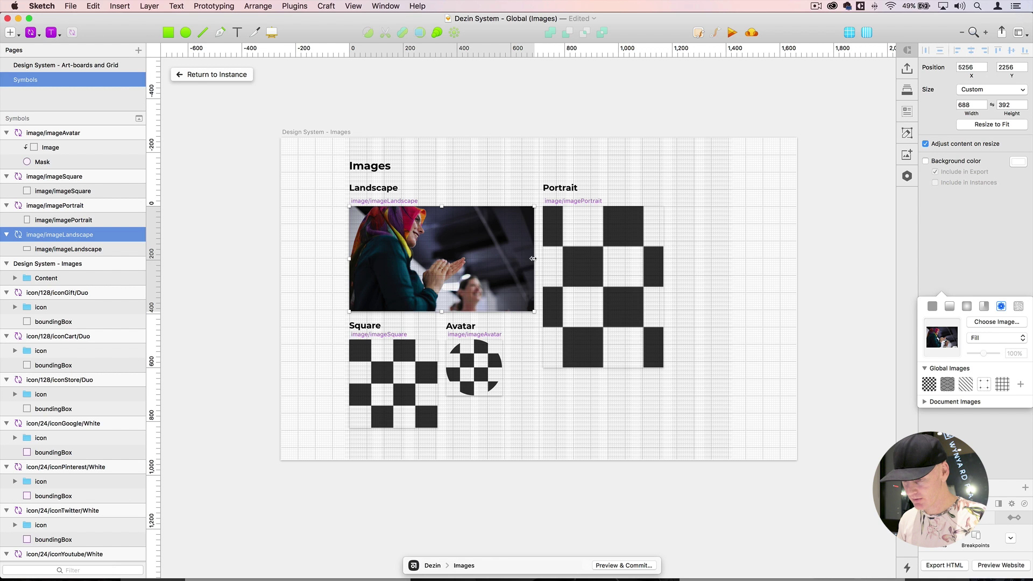
mouse_move(534, 259)
mouse_down()
mouse_move(443, 258)
mouse_move(521, 259)
mouse_up()
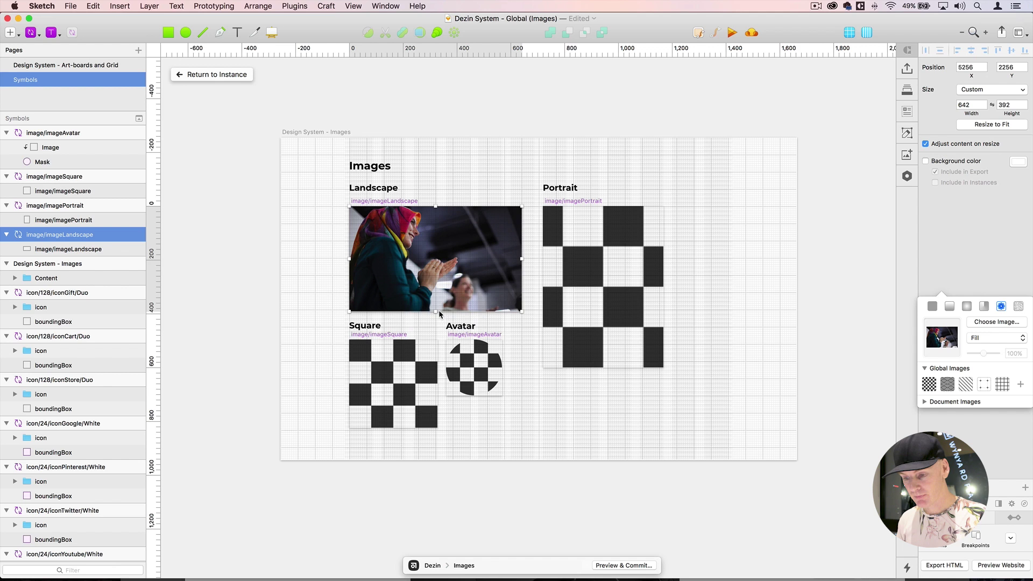
drag(438, 310, 437, 274)
key(super+z)
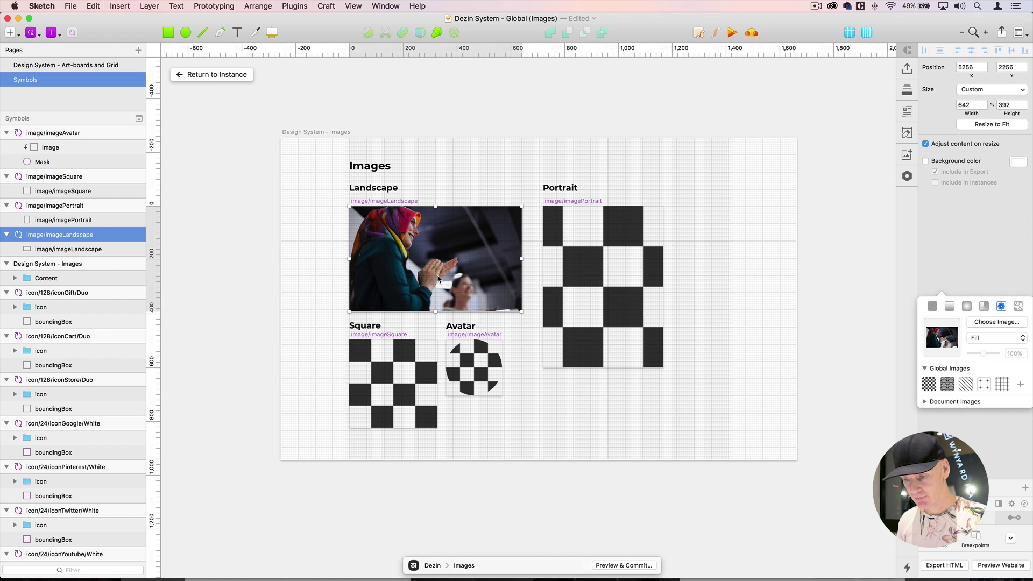
key(super+z)
click(398, 99)
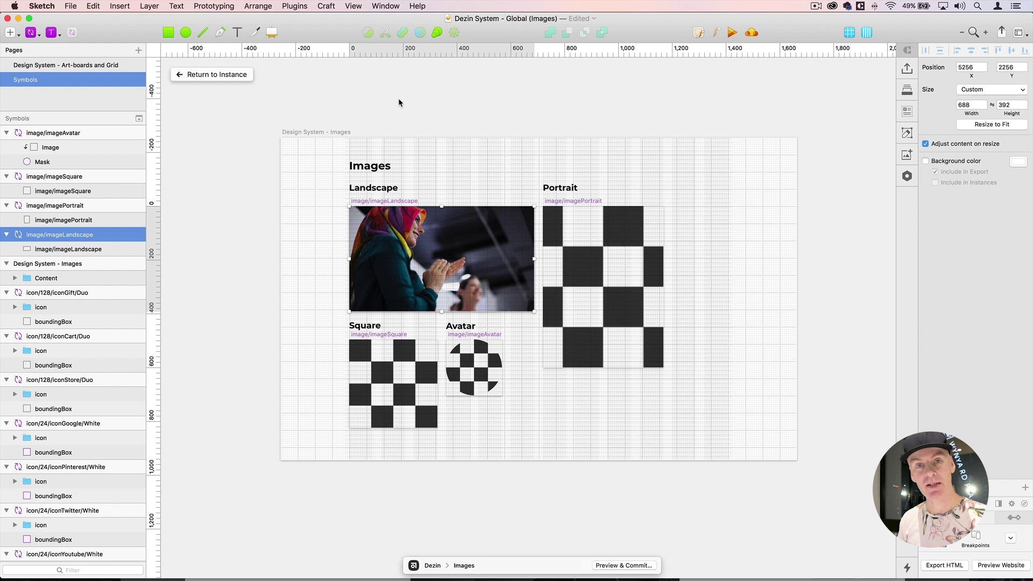
- Fill the rectangle of the image/imagePortrait symbol with the tall photo of the woman at a desk from the _Assets folder
click(580, 257)
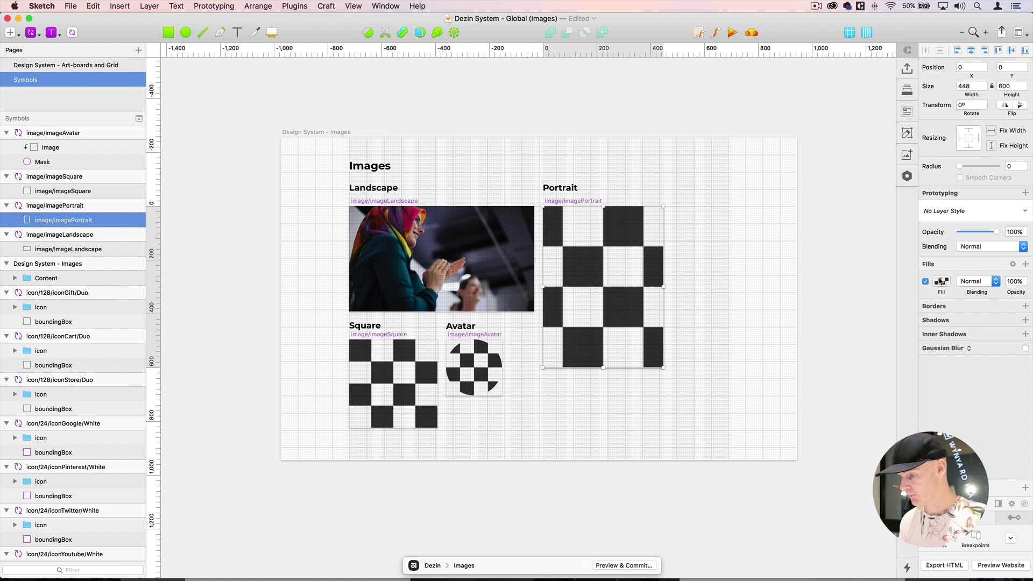
click(941, 281)
click(1000, 322)
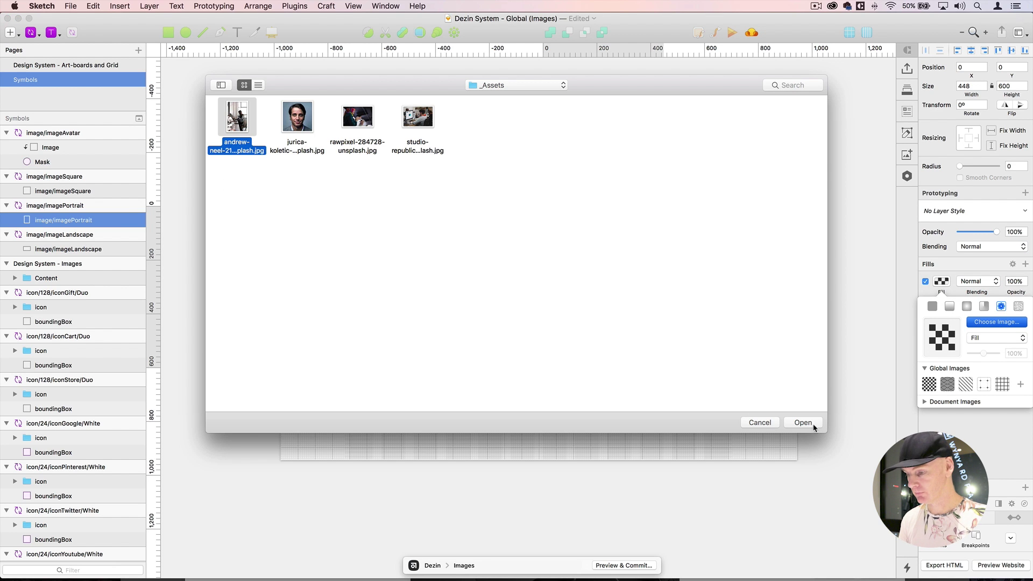
key(Return)
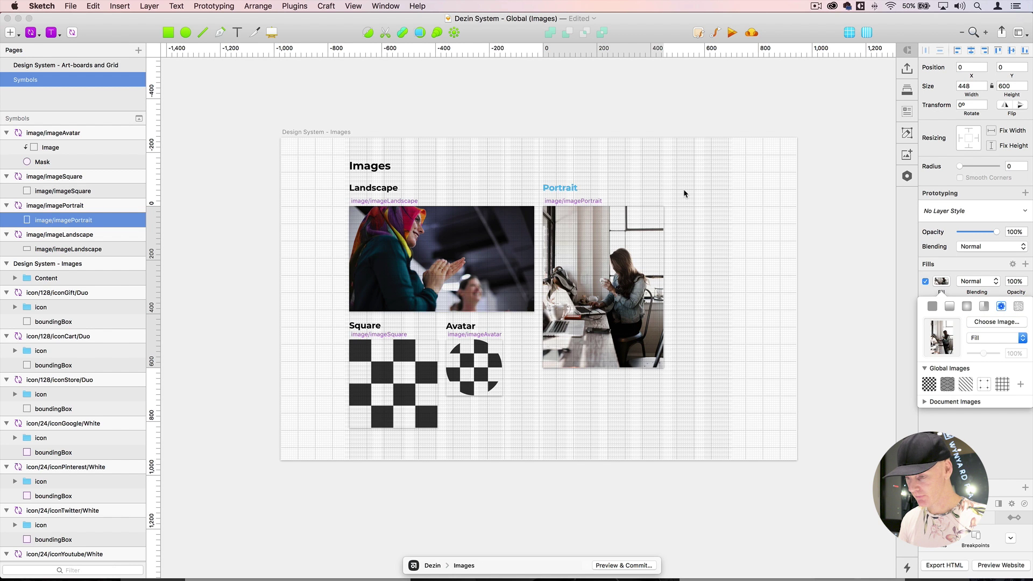
- Fill the rectangle of the image/imageSquare symbol with the studio-republic-644339-unsplash.jpg photo from the _Assets folder
click(376, 385)
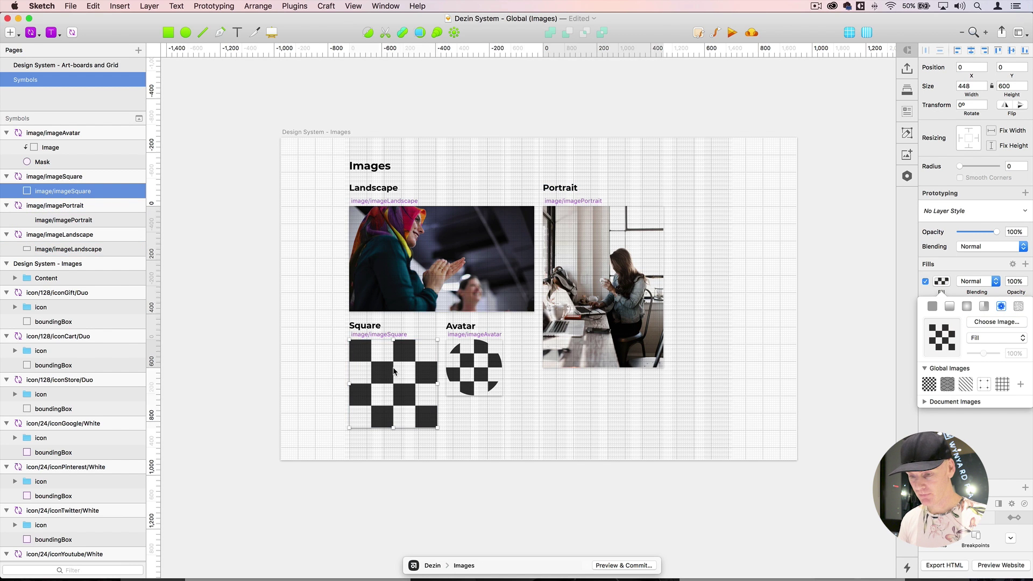
click(995, 322)
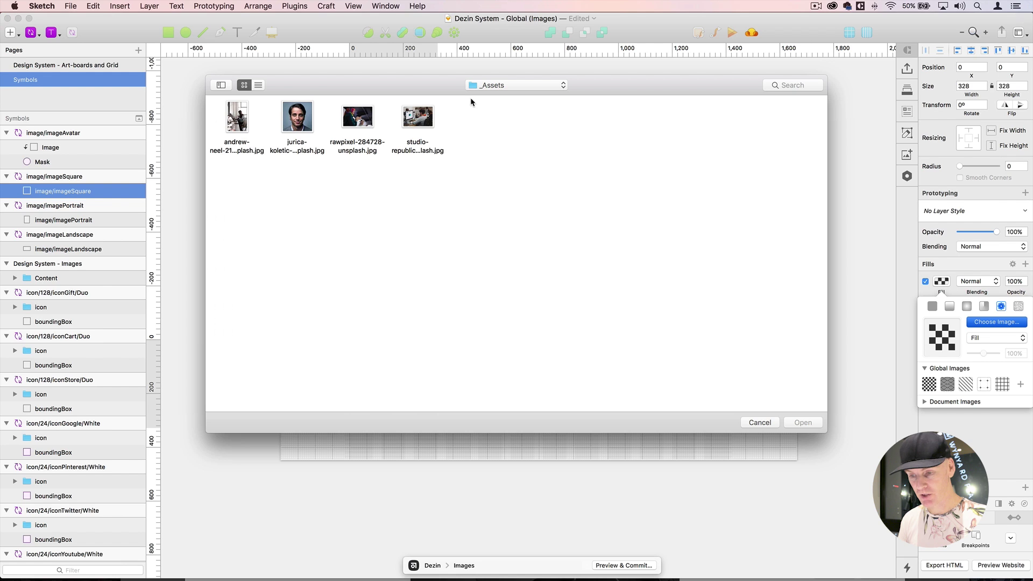
click(425, 119)
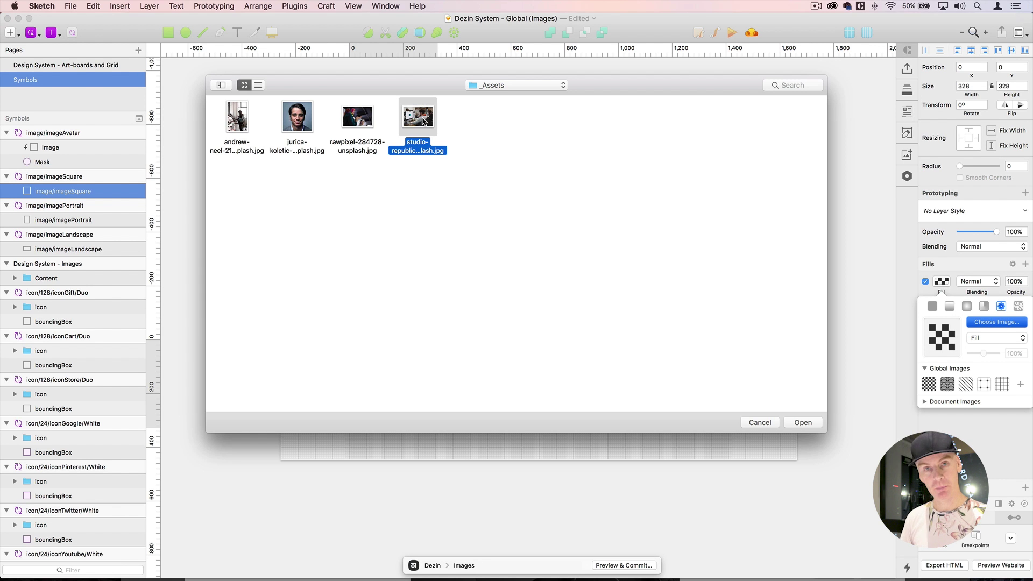
double_click(423, 120)
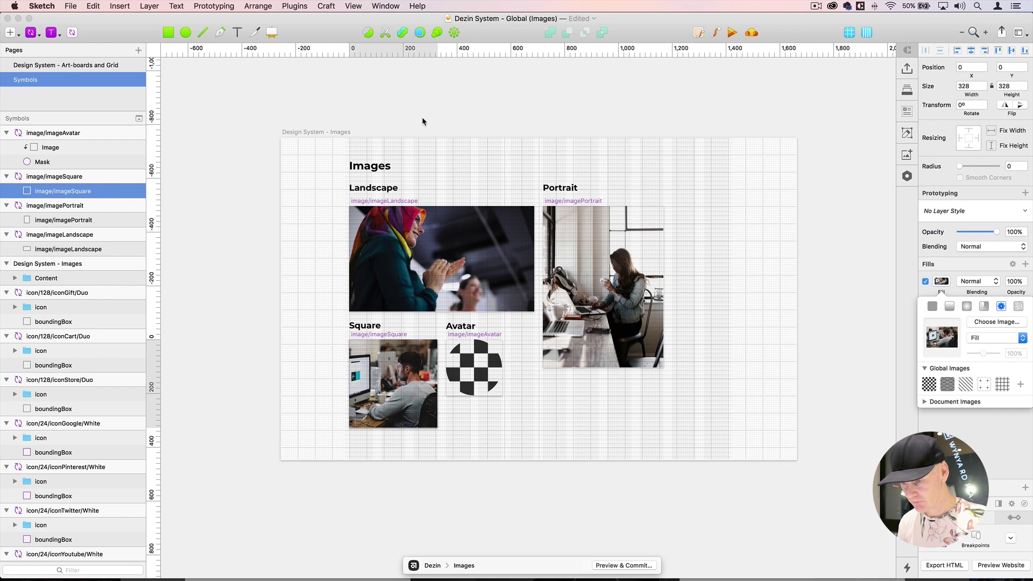
- Fill the masked Image layer of the image/imageAvatar symbol with the man's headshot photo from the _Assets folder
click(453, 392)
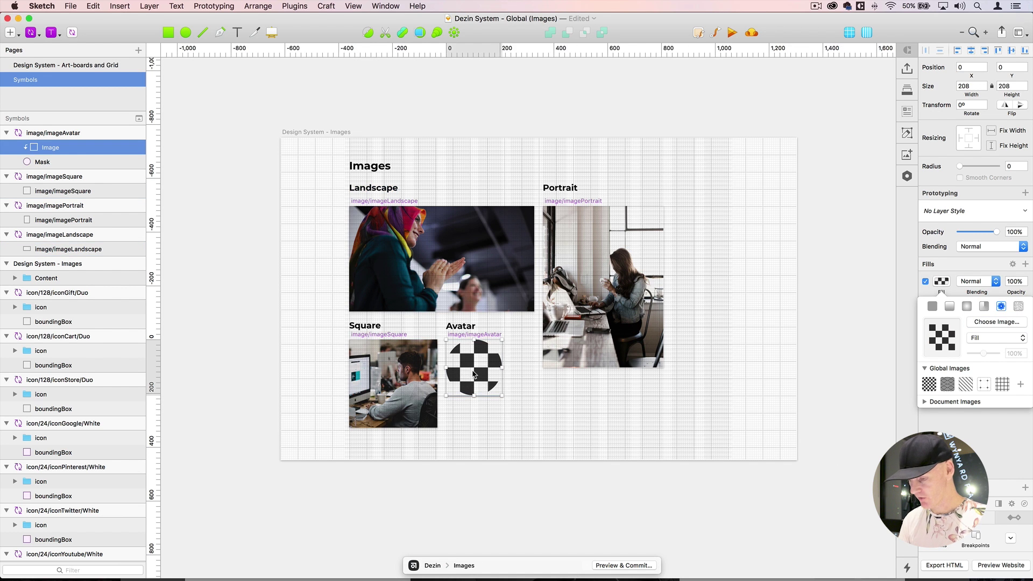
scroll(453, 391, up, 3)
scroll(661, 404, right, 2)
scroll(661, 404, down, 1)
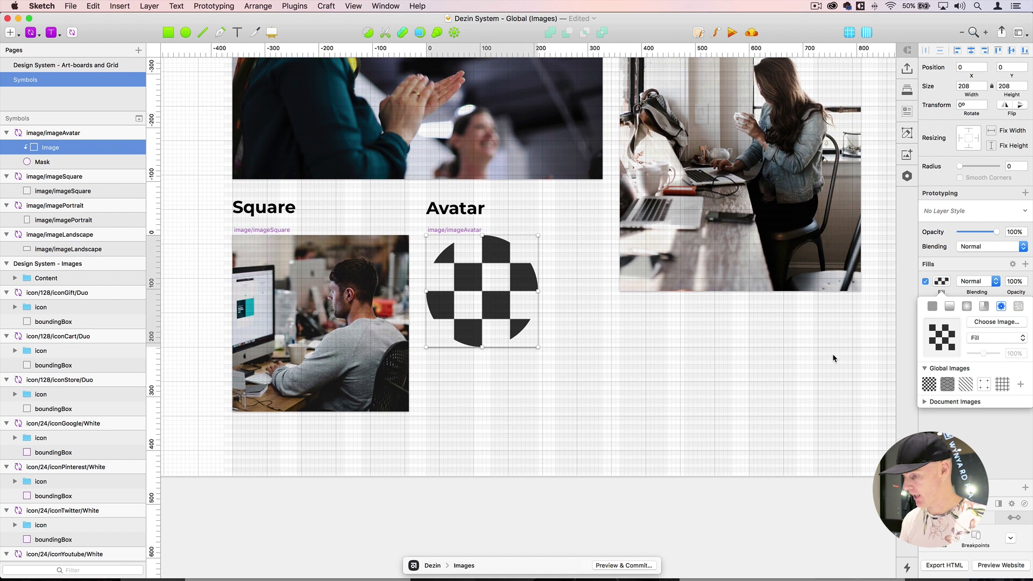
click(991, 322)
click(297, 122)
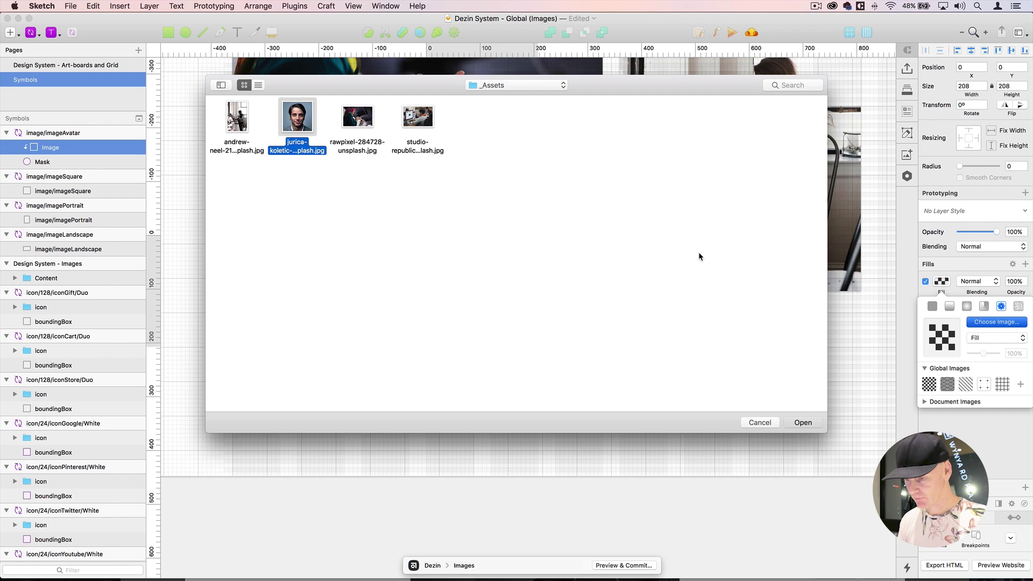
key(Return)
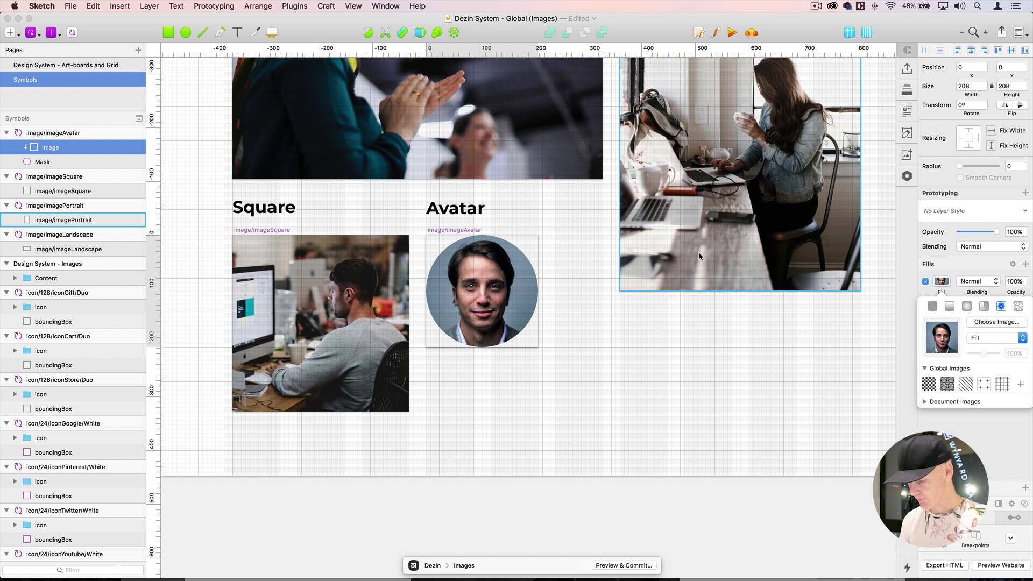
- Hide the grid, column layout and guides on the Design System - Images artboard and save the document
key(super+minus)
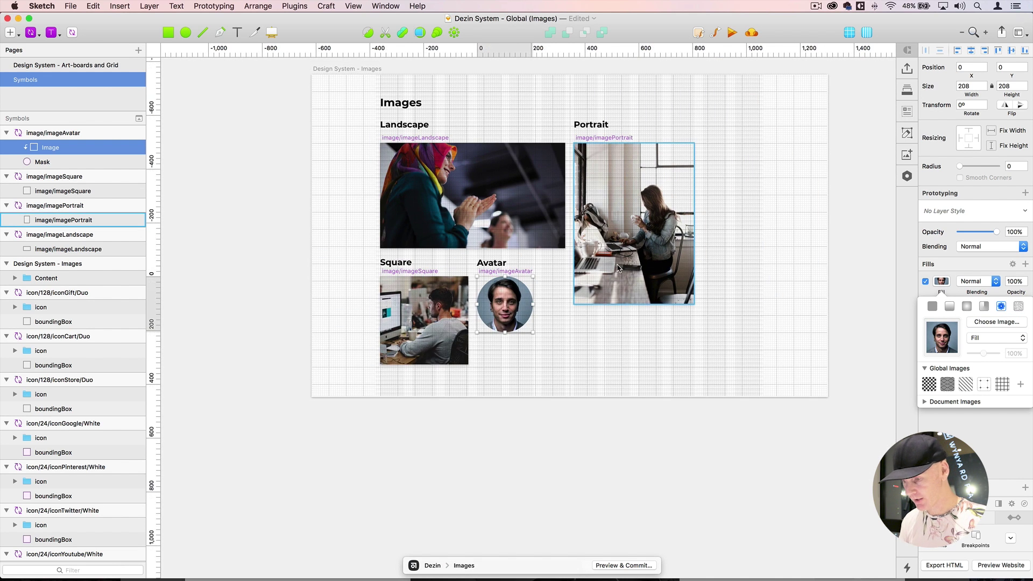
scroll(618, 267, right, 3)
scroll(618, 268, up, 1)
click(265, 103)
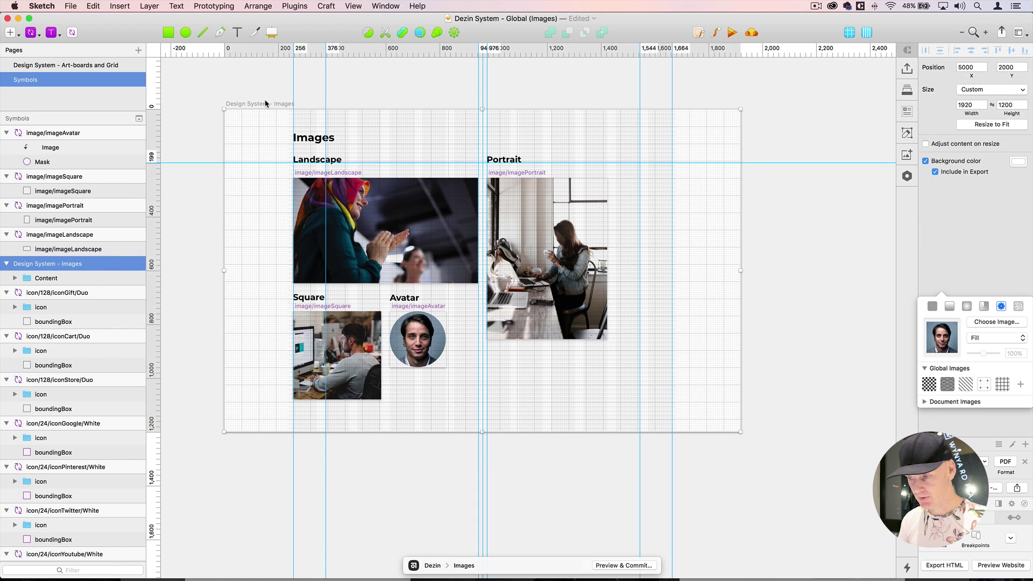
click(848, 33)
click(869, 33)
key(ctrl+r)
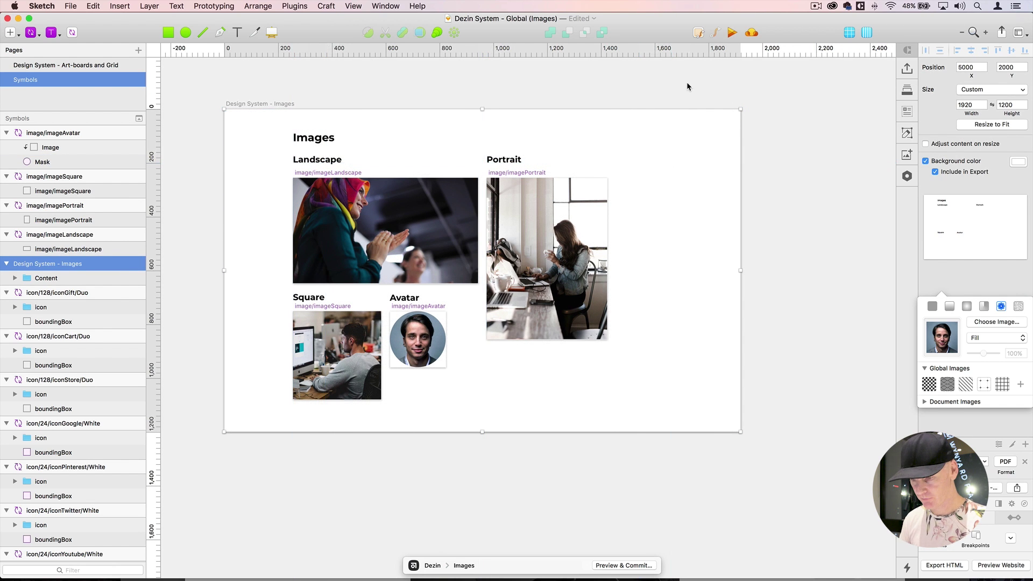
scroll(687, 86, left, 2)
scroll(687, 86, down, 1)
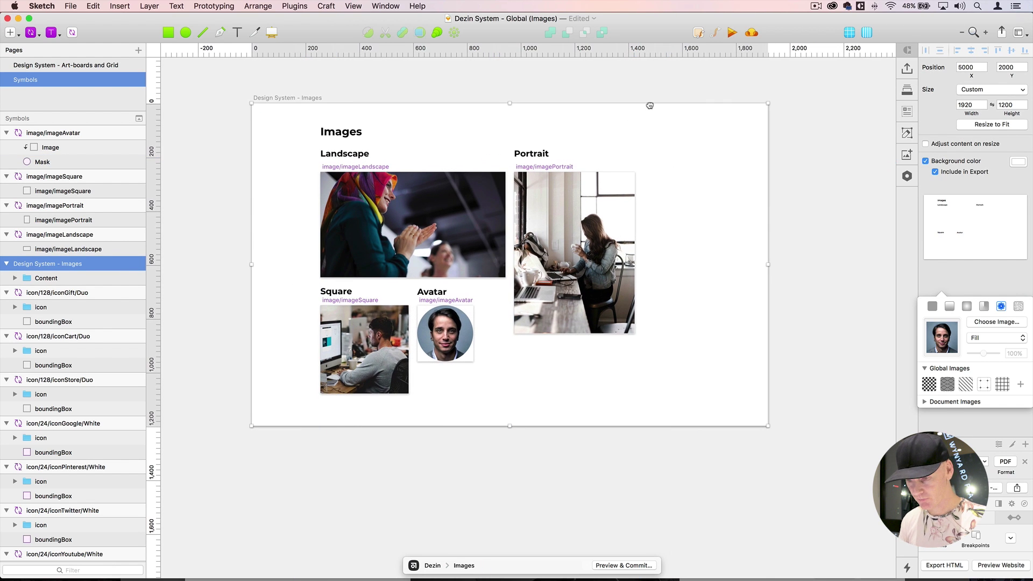
click(347, 82)
- Open the Design System - Art-boards and Grid page and hide the grid and column layout on its Desktop 1920px artboard
click(71, 66)
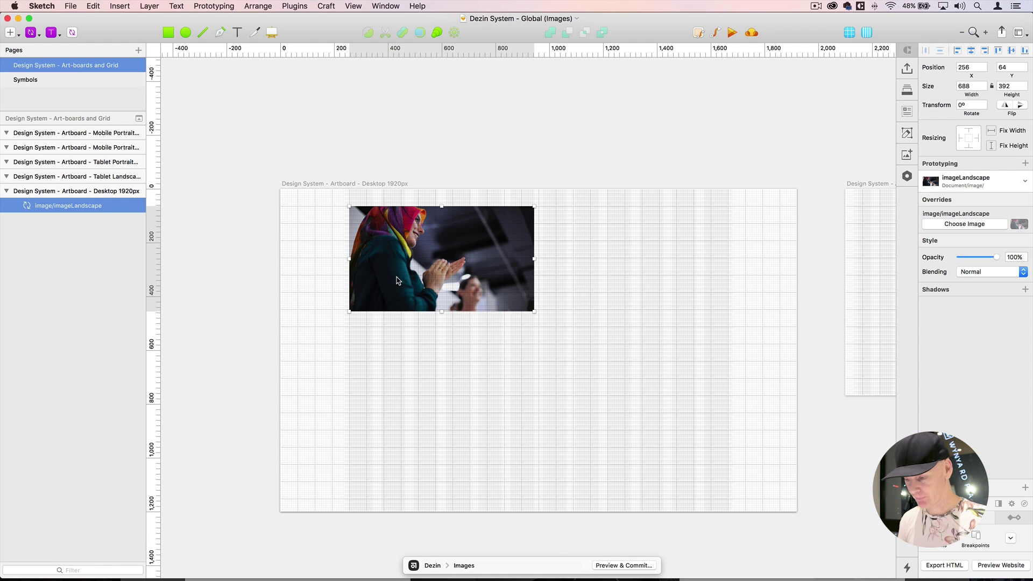
click(333, 184)
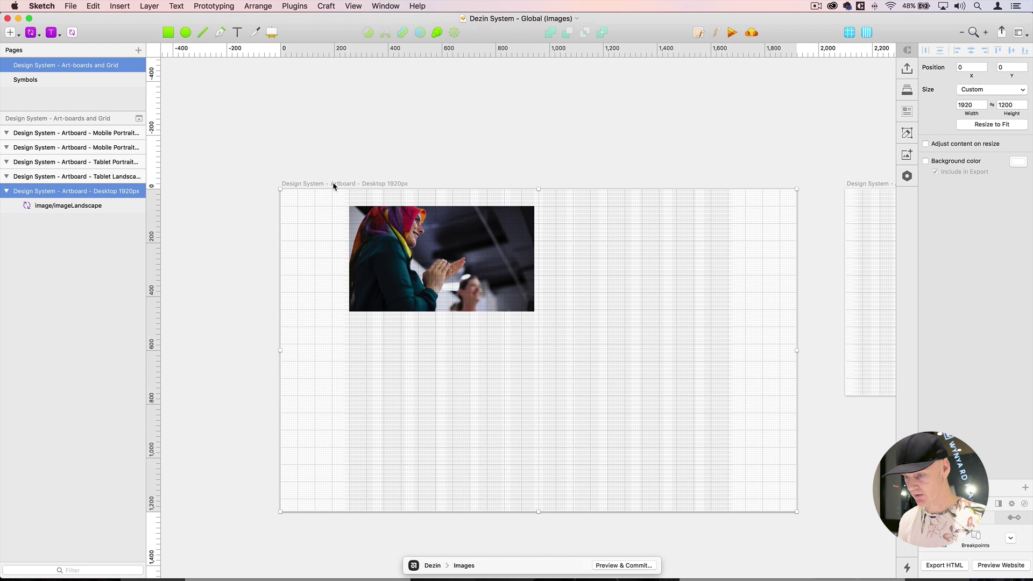
key(ctrl+g)
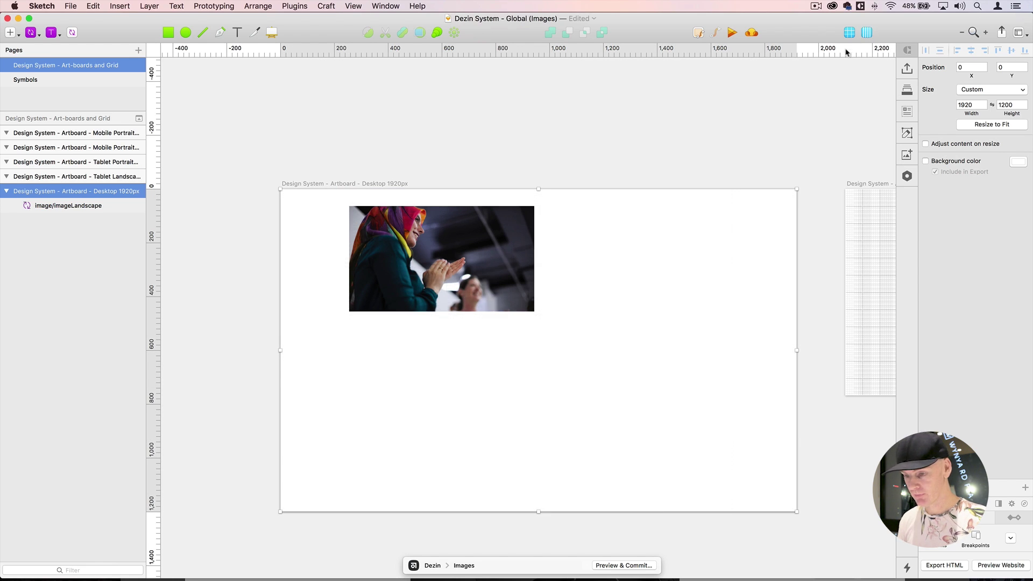
click(866, 32)
- Override the image/imageLandscape instance on the Desktop 1920px artboard with studio-republic-644339-unsplash.jpg from the _Assets folder in Finder
key(super+plus)
drag(493, 281, 593, 463)
click(330, 129)
click(371, 299)
drag(405, 210, 475, 133)
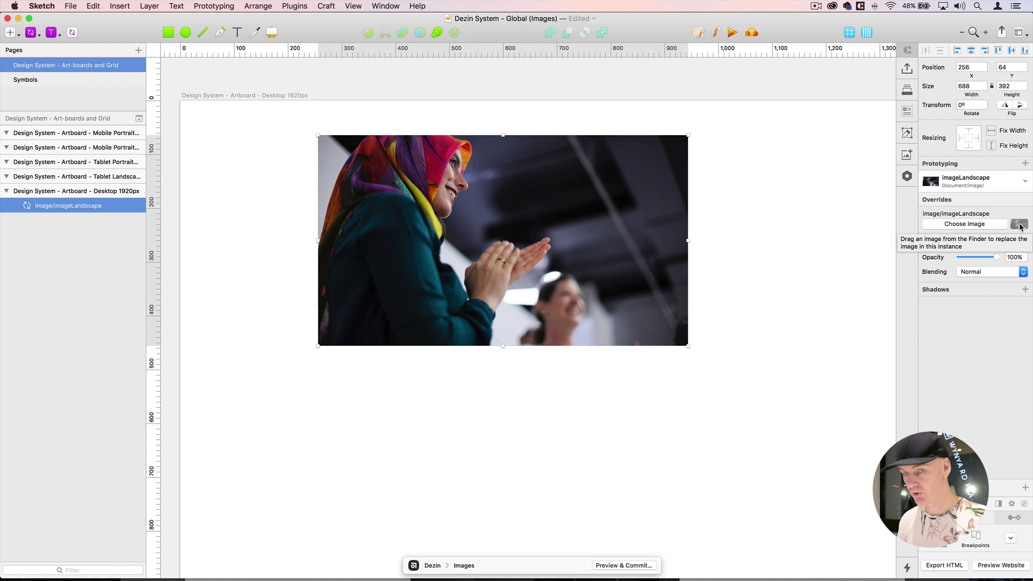
key(super+Tab)
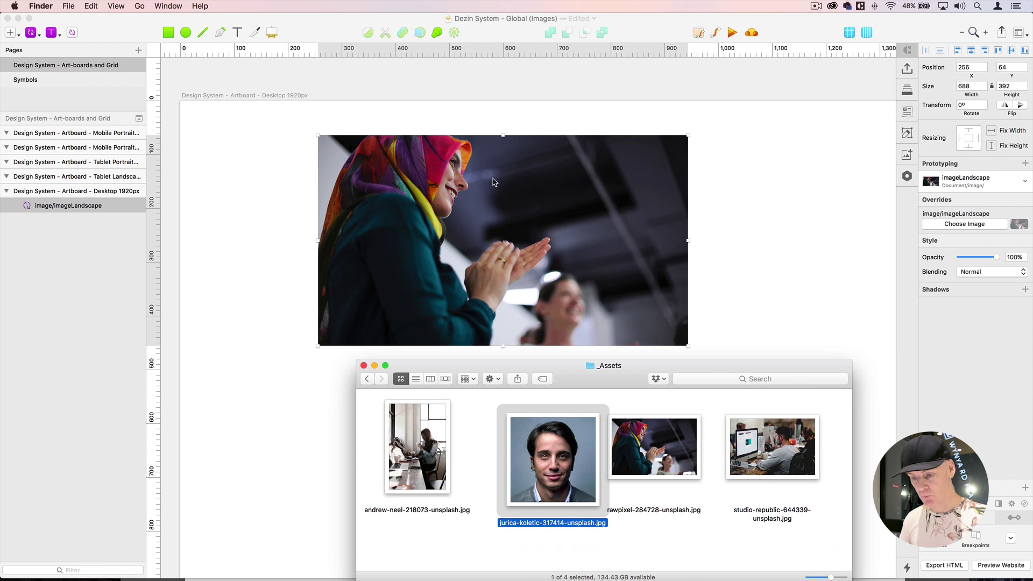
click(764, 455)
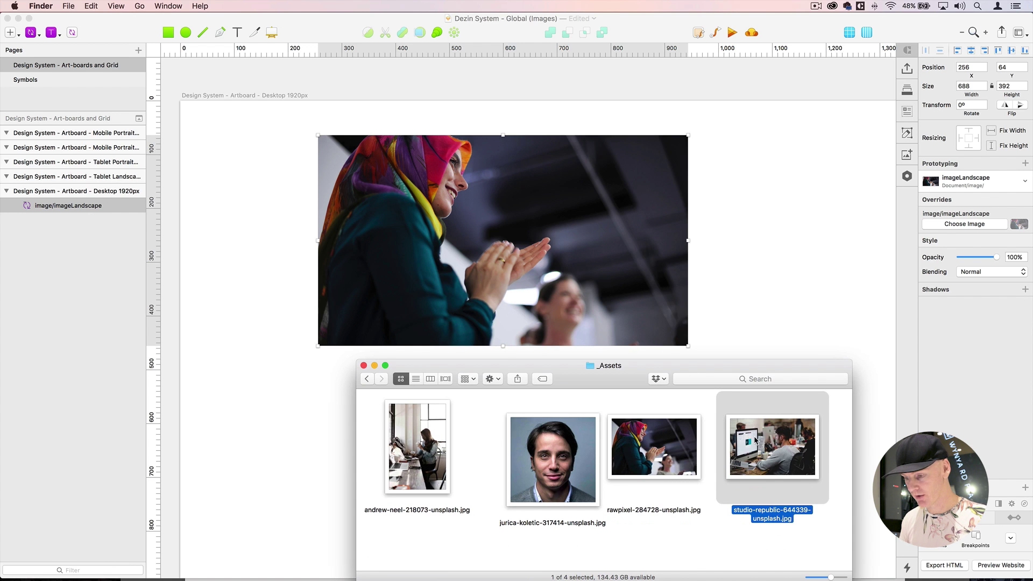
drag(756, 440, 1016, 226)
key(super+Tab)
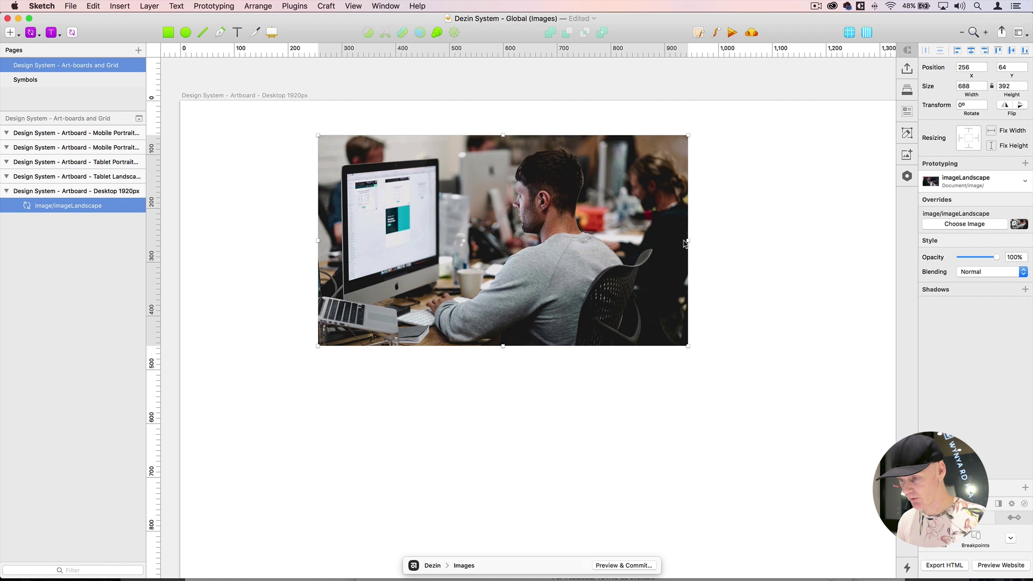
- Try resizing the image/imageLandscape instance by its edges, and undo back to the symbol's original size and photo
drag(686, 240, 704, 253)
mouse_move(522, 346)
mouse_down()
mouse_move(524, 484)
mouse_move(526, 346)
mouse_up()
key(super+z)
key(super+z)
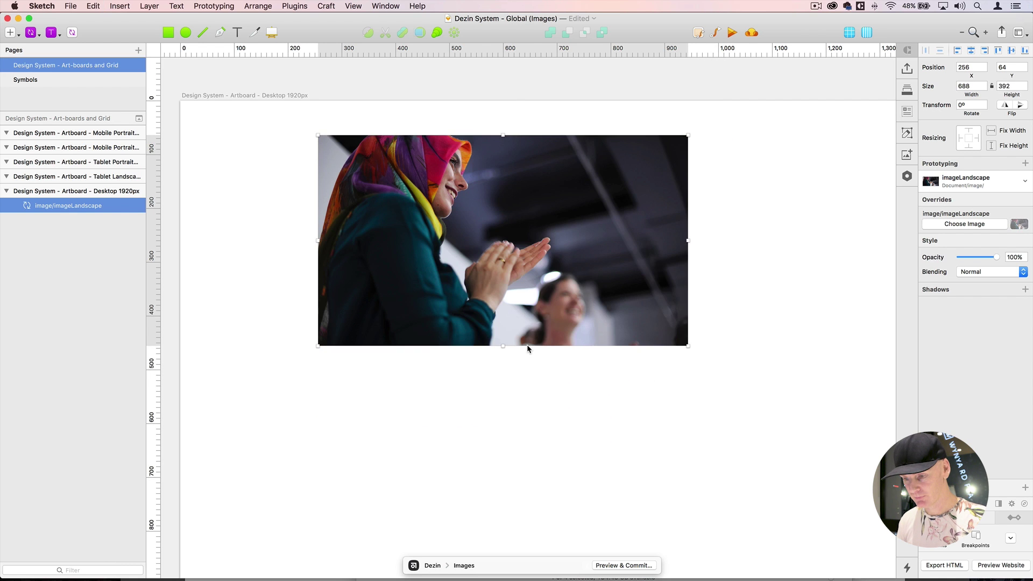
- Insert the image/imageSquare symbol beside the landscape image and, with the grid and column layout shown again, place it at X 977, Y 64
click(32, 34)
mouse_move(60, 110)
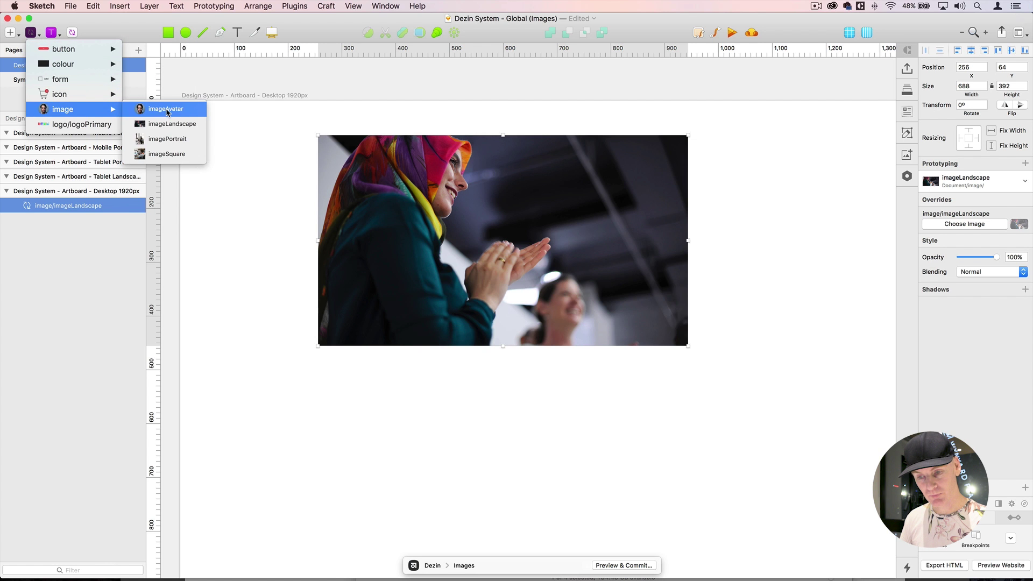
click(167, 154)
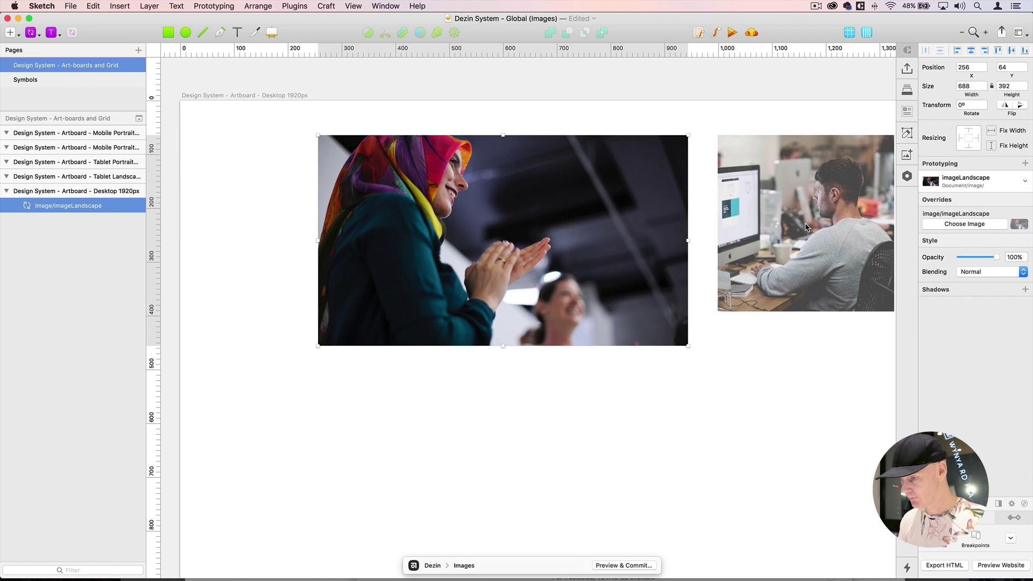
click(796, 228)
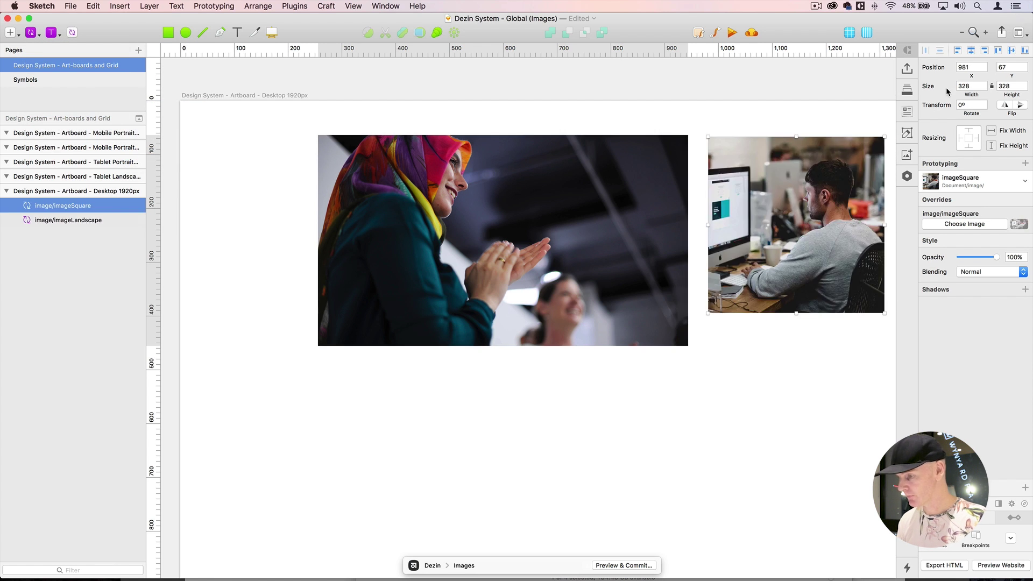
click(864, 34)
drag(745, 161, 742, 159)
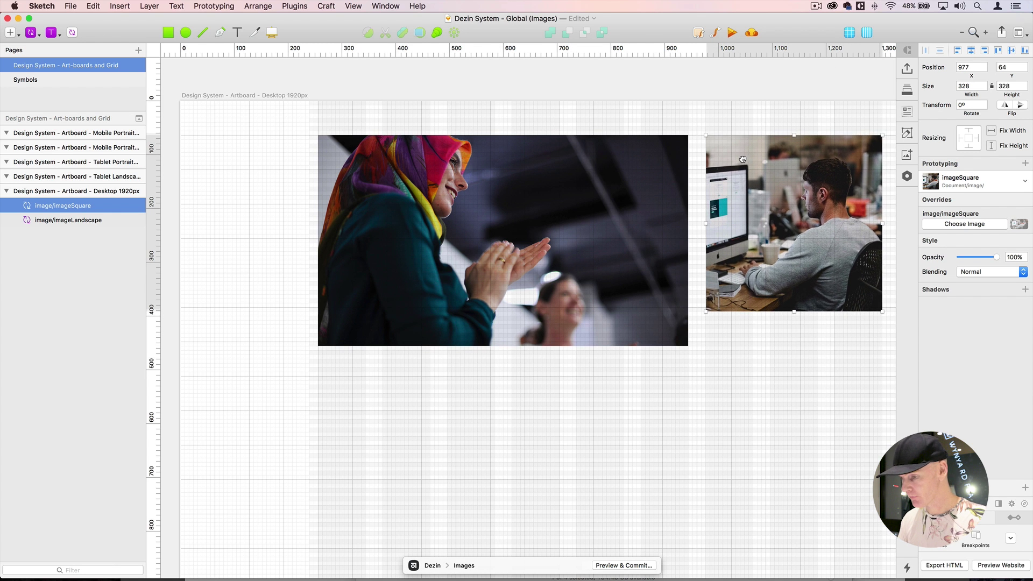
- Insert the image/imagePortrait symbol below the square image on the Desktop 1920px artboard at X 977, Y 448
scroll(734, 159, right, 5)
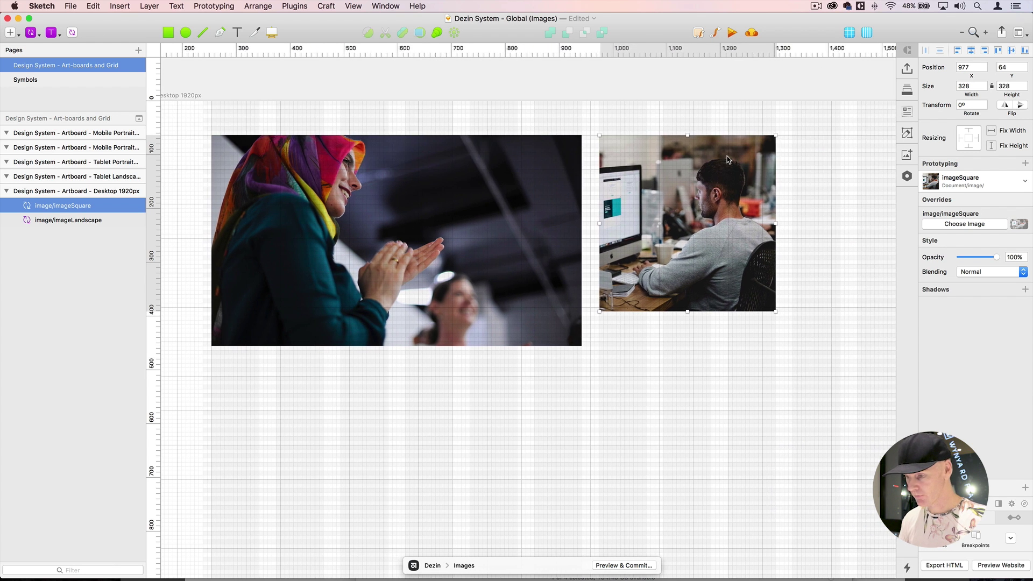
click(31, 32)
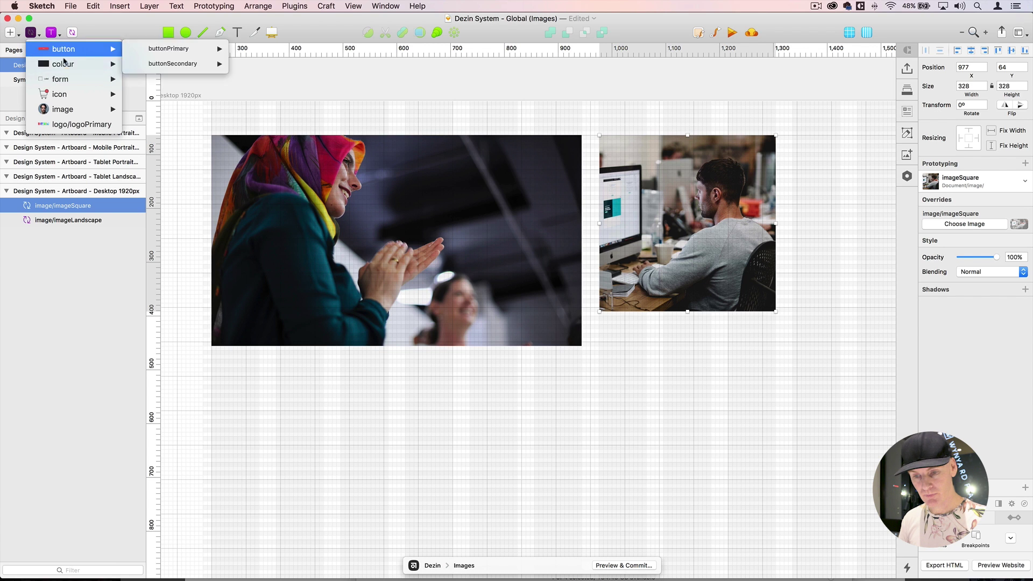
mouse_move(102, 109)
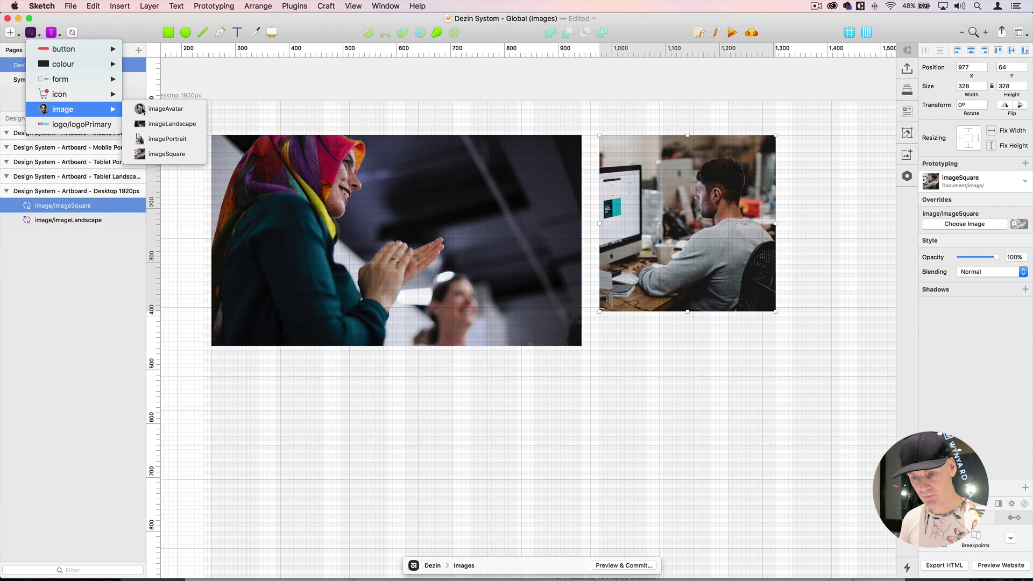
click(158, 139)
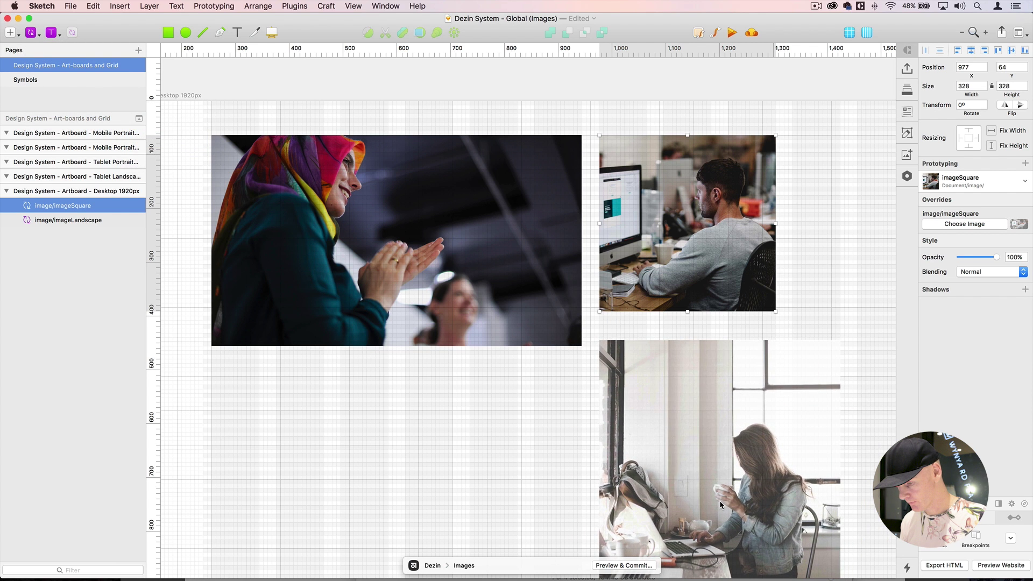
click(719, 503)
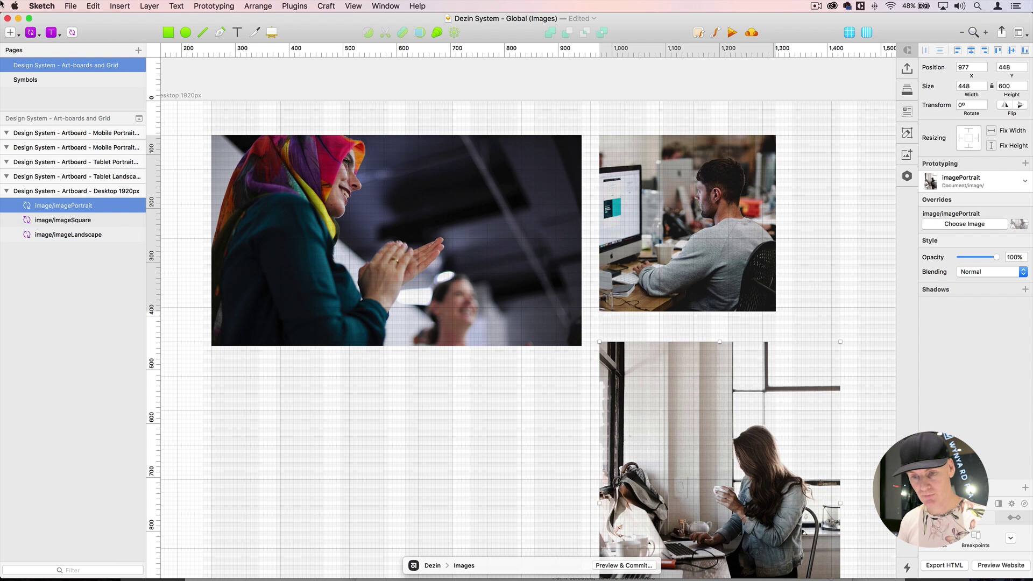
- Insert the image/imageAvatar symbol below the landscape image at X 257, Y 512
click(30, 32)
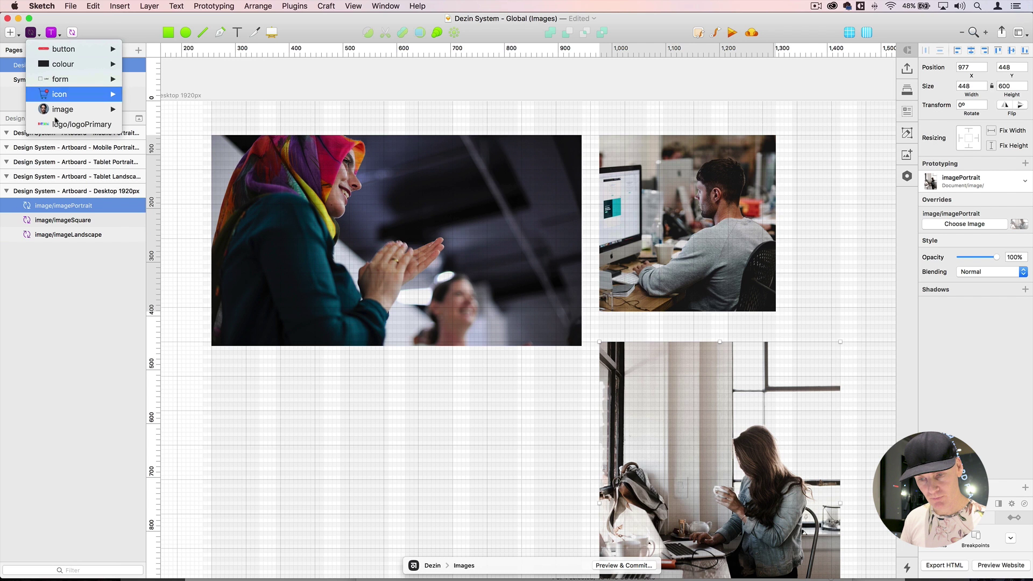
click(175, 114)
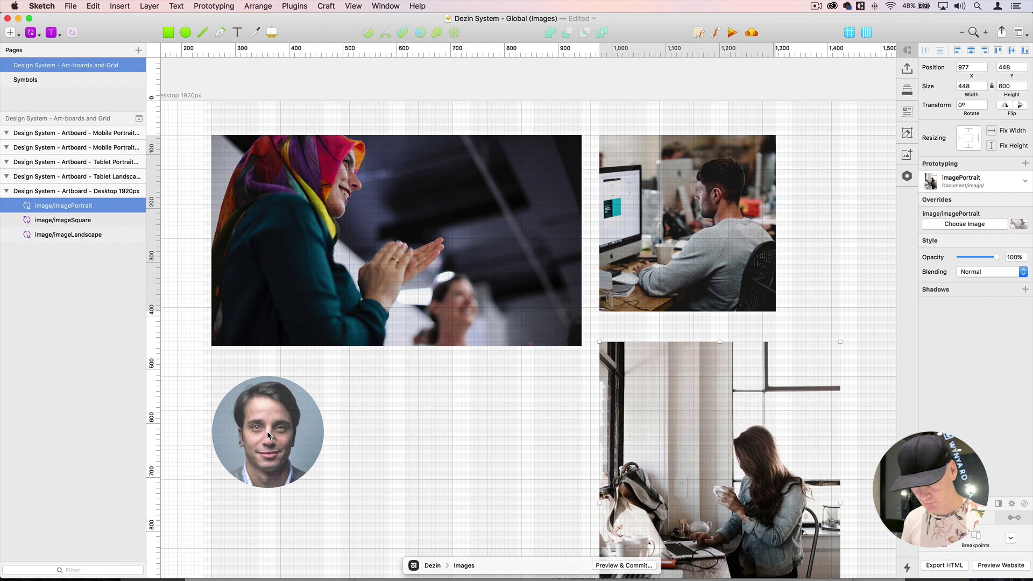
click(267, 430)
click(621, 162)
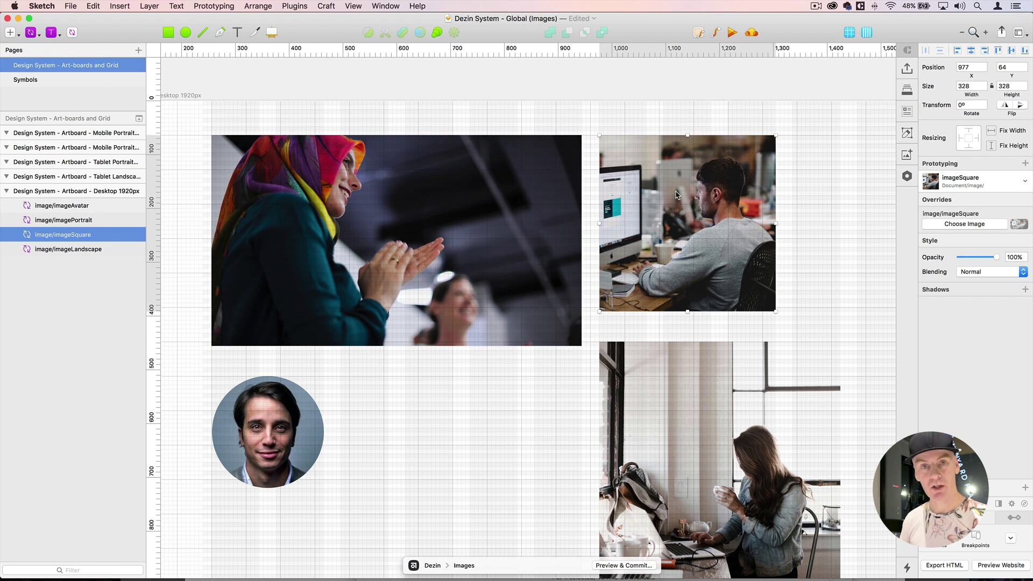
- Try overriding the avatar instance's photo with studio-republic-644339-unsplash.jpg from the _Assets folder in Finder, and undo the override
click(262, 414)
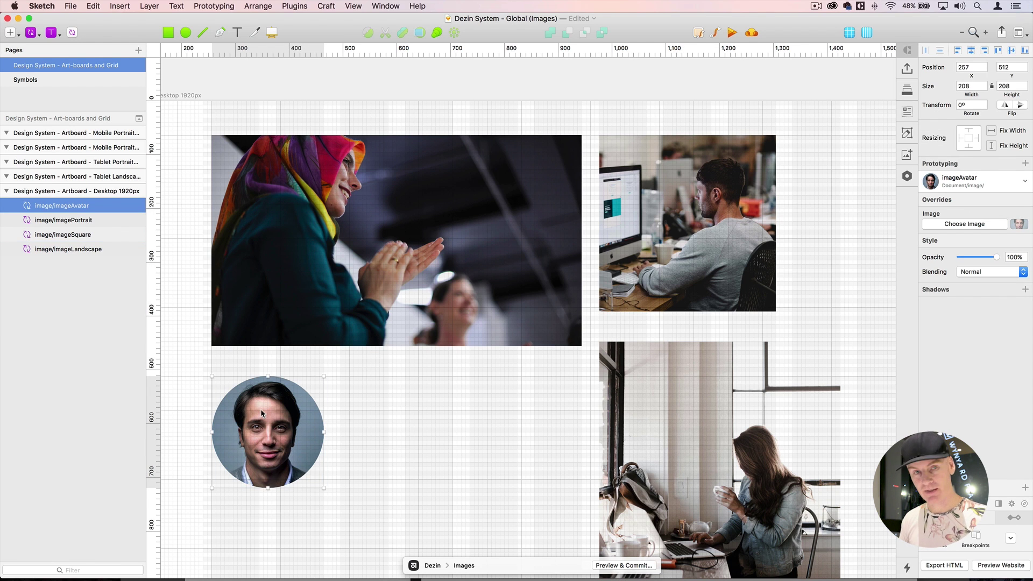
key(super+Tab)
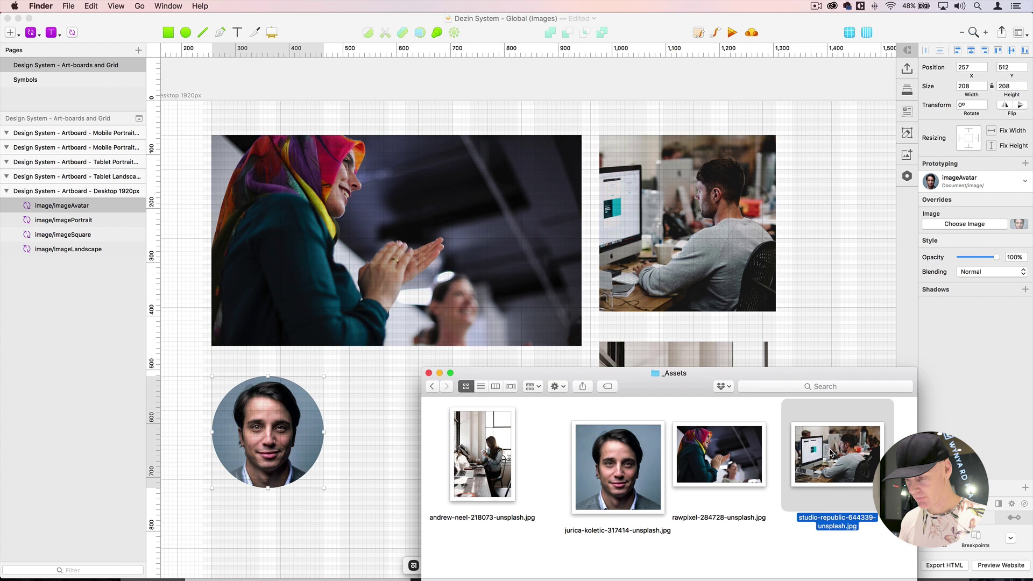
mouse_move(837, 452)
mouse_down()
mouse_move(230, 434)
mouse_move(489, 427)
mouse_move(980, 239)
mouse_move(1009, 211)
mouse_move(1020, 228)
mouse_up()
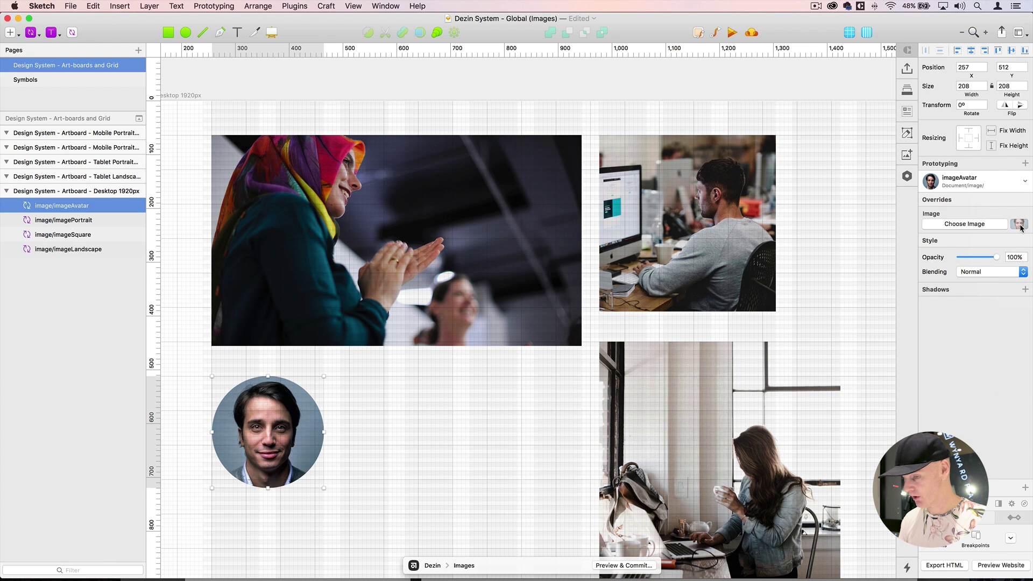
click(366, 386)
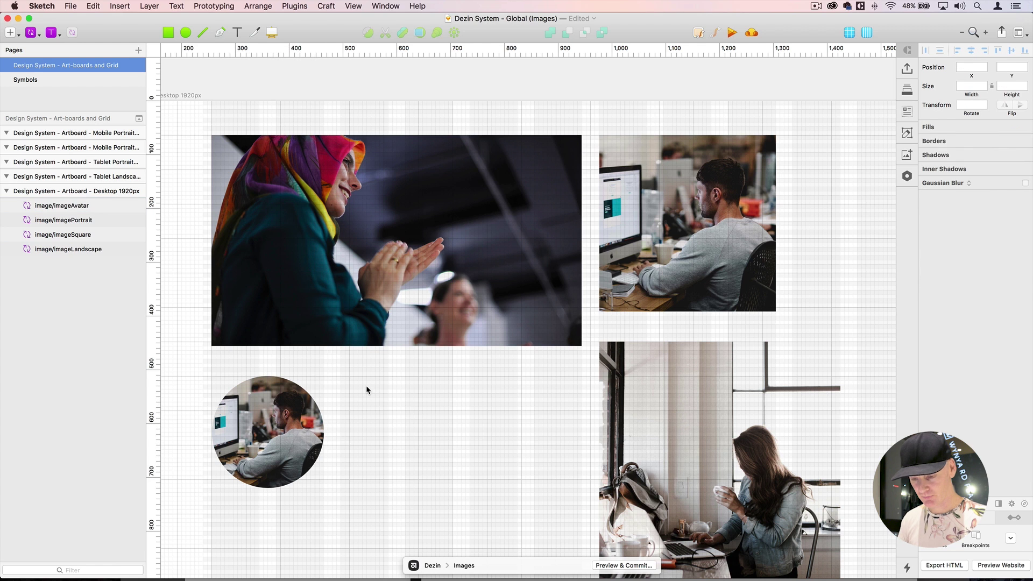
key(super+z)
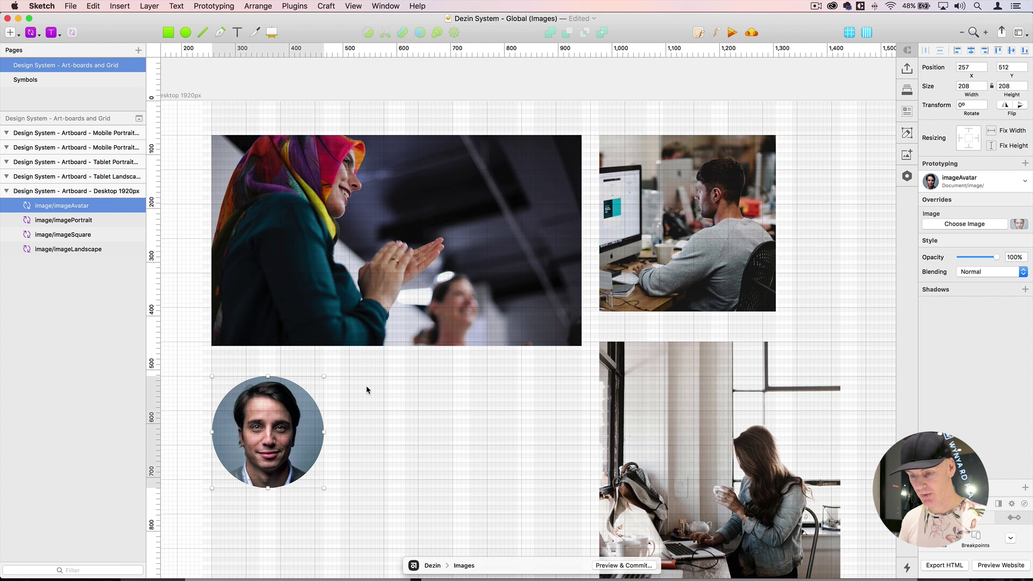
- Delete the square, portrait and avatar image instances from the Desktop 1920px artboard, keeping only image/imageLandscape
click(378, 316)
key(super+minus)
drag(392, 308, 304, 186)
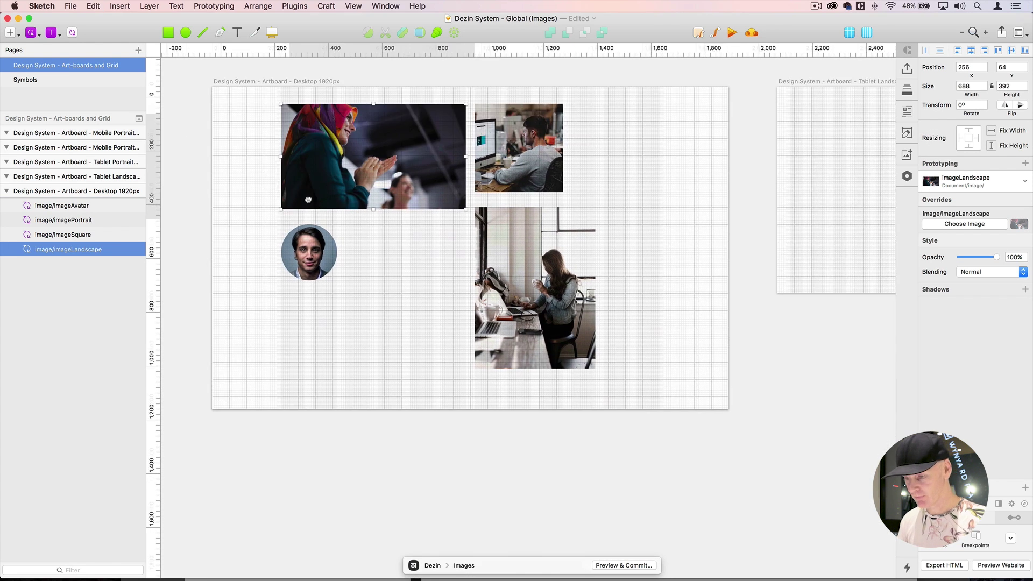
click(522, 253)
shift+click(512, 169)
shift+click(309, 258)
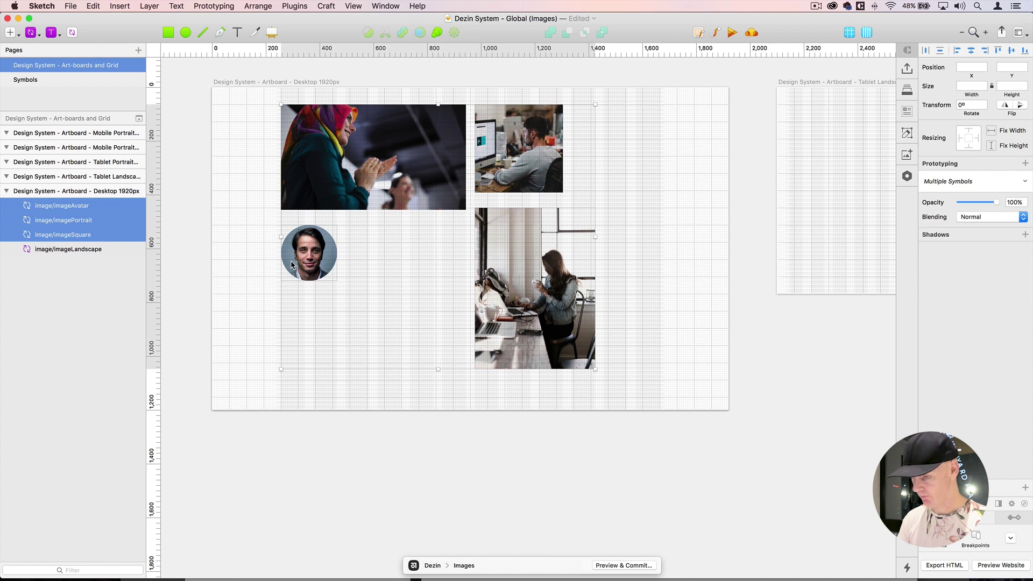
key(BackSpace)
- Place the image/imageLandscape instance at X 0, Y 0 and set its width to 1920 with proportions locked
click(376, 174)
drag(376, 174, 309, 158)
click(969, 67)
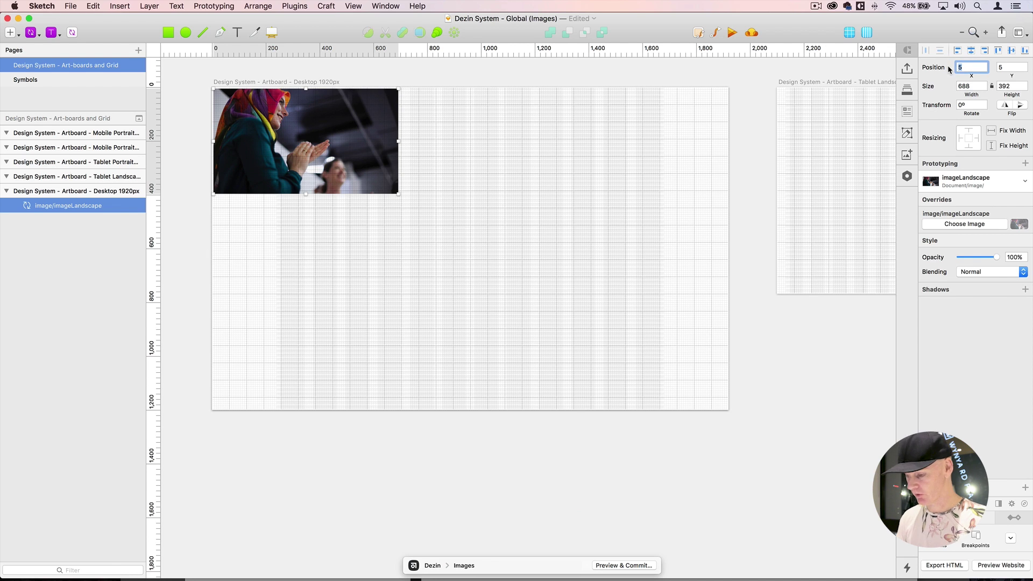
text(0)
key(Tab)
text(0)
key(Tab)
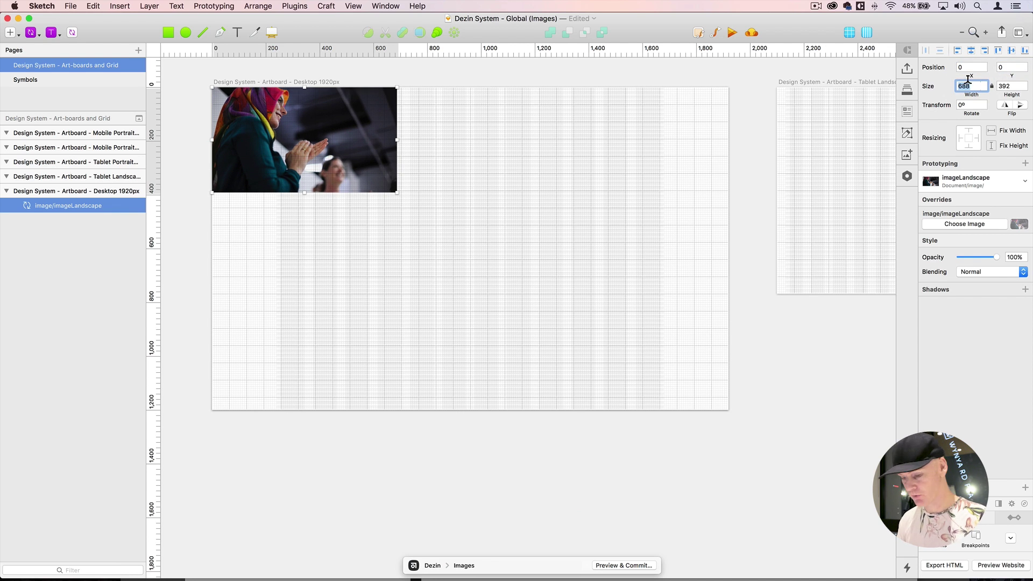
text(1920)
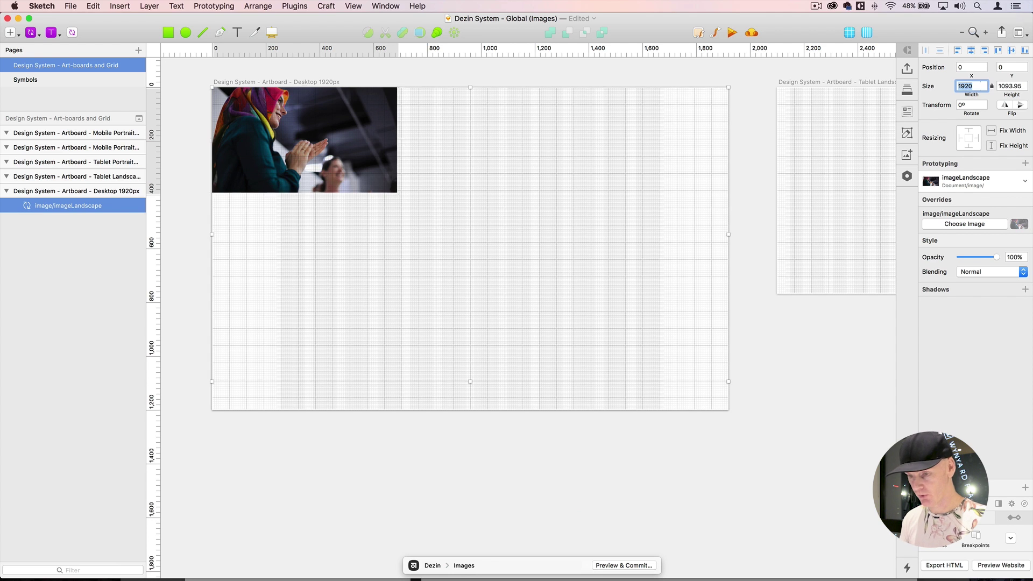
key(Return)
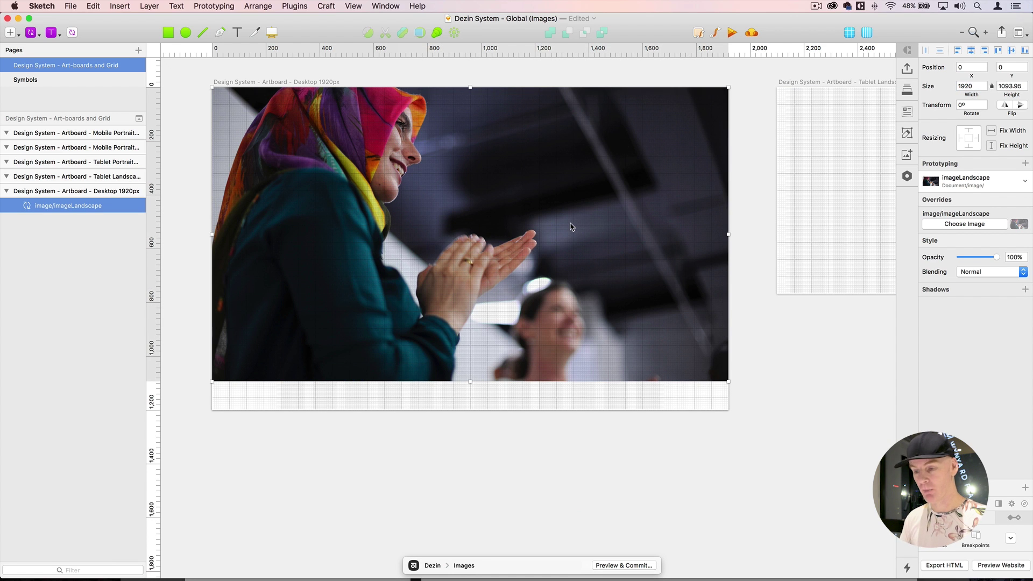
- Show the ruler guides and add a text layer reading "Happy at work" over the landscape image
key(ctrl+r)
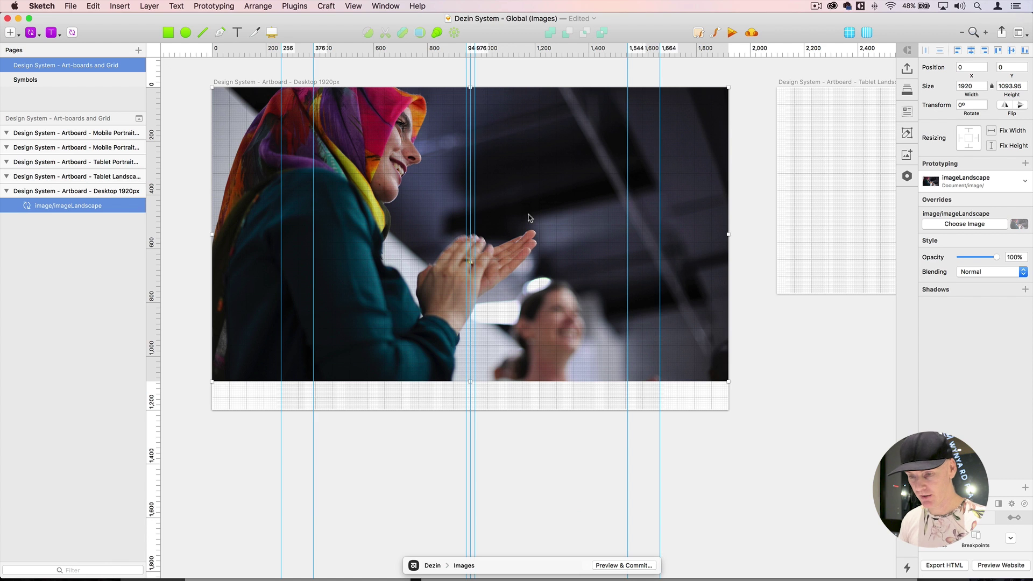
key(t)
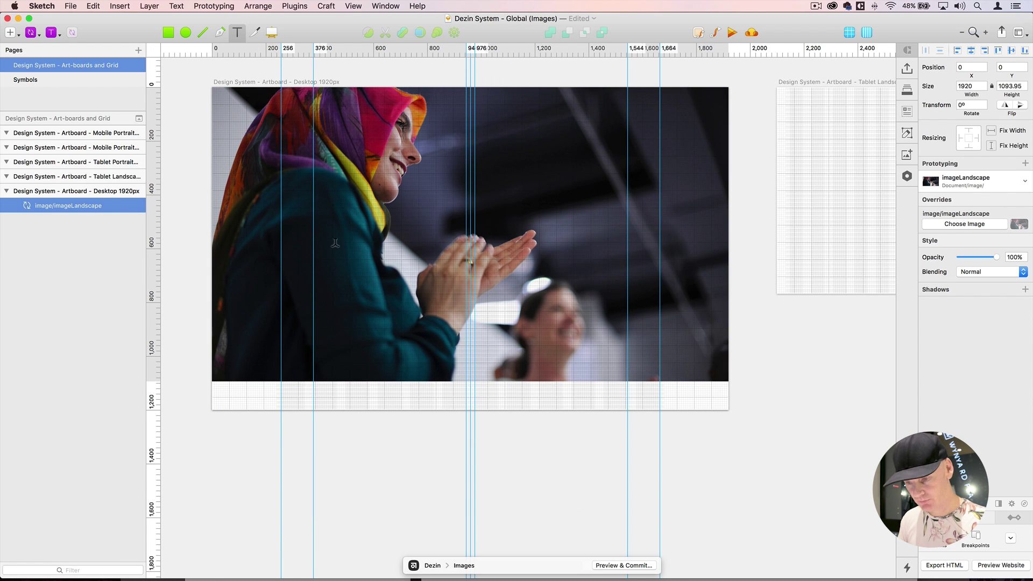
click(396, 214)
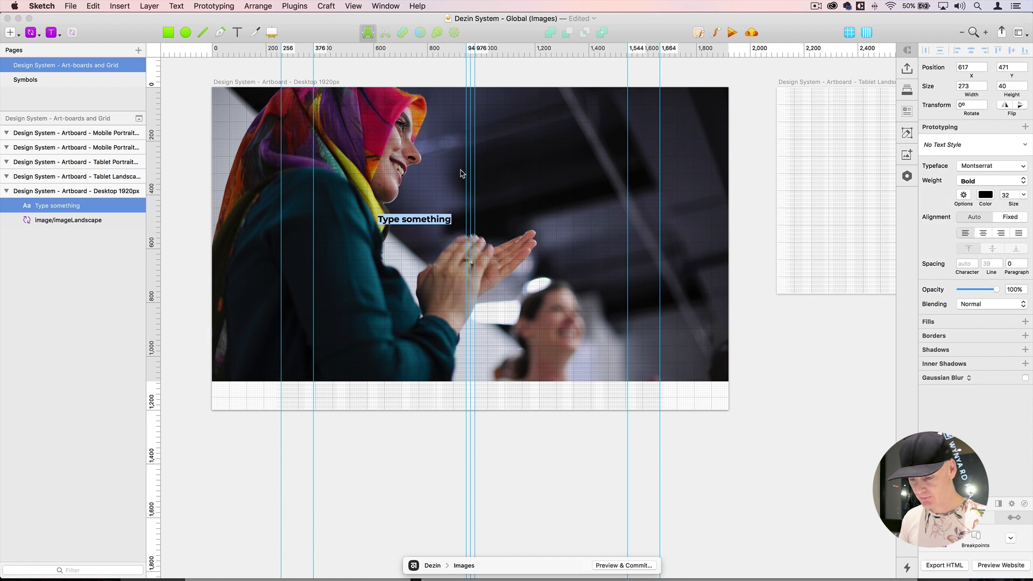
text(Hap)
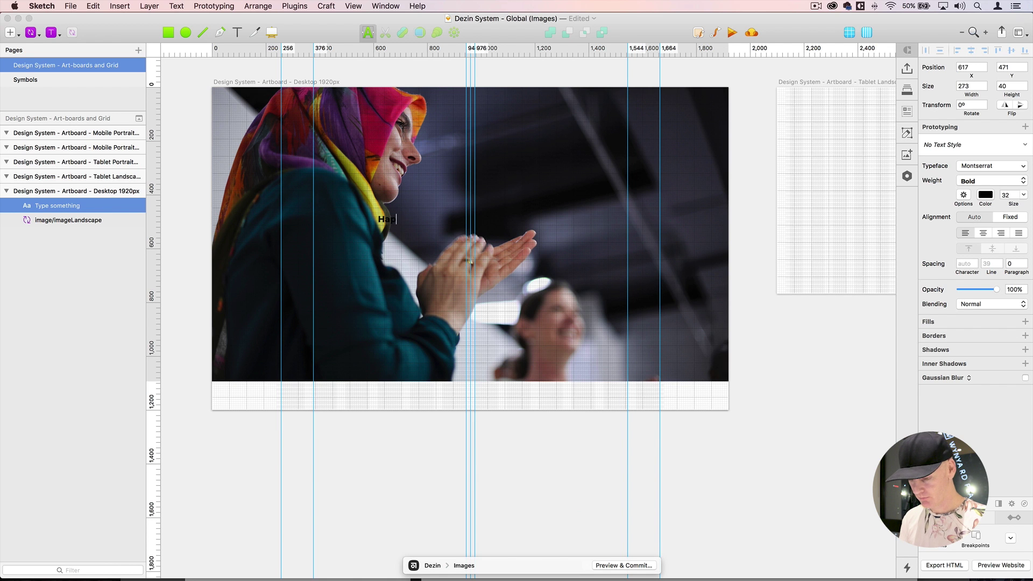
text(py at work)
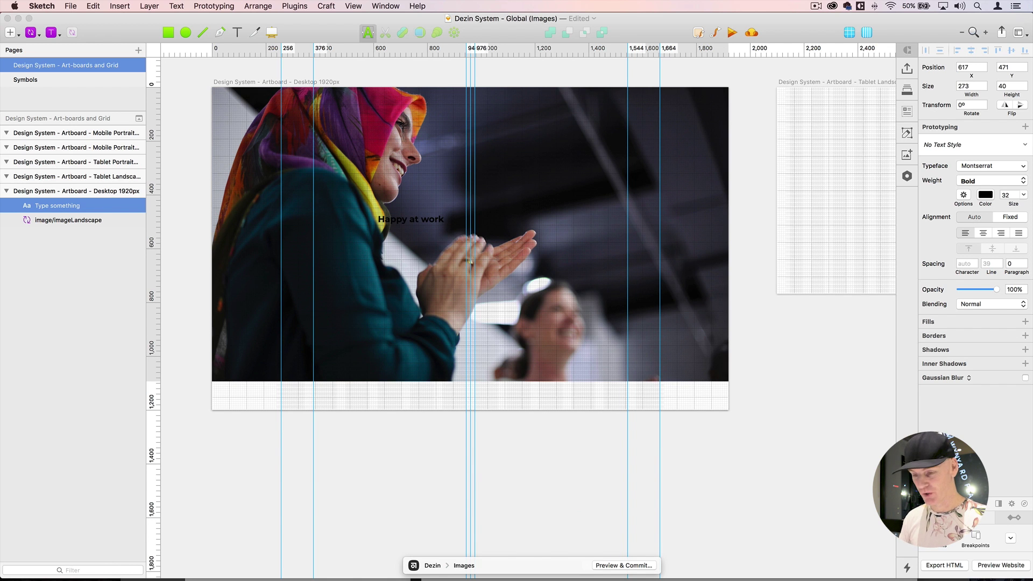
key(Escape)
- Apply the dt/h/h1Display/White/Center text style to the "Happy at work" layer
click(971, 178)
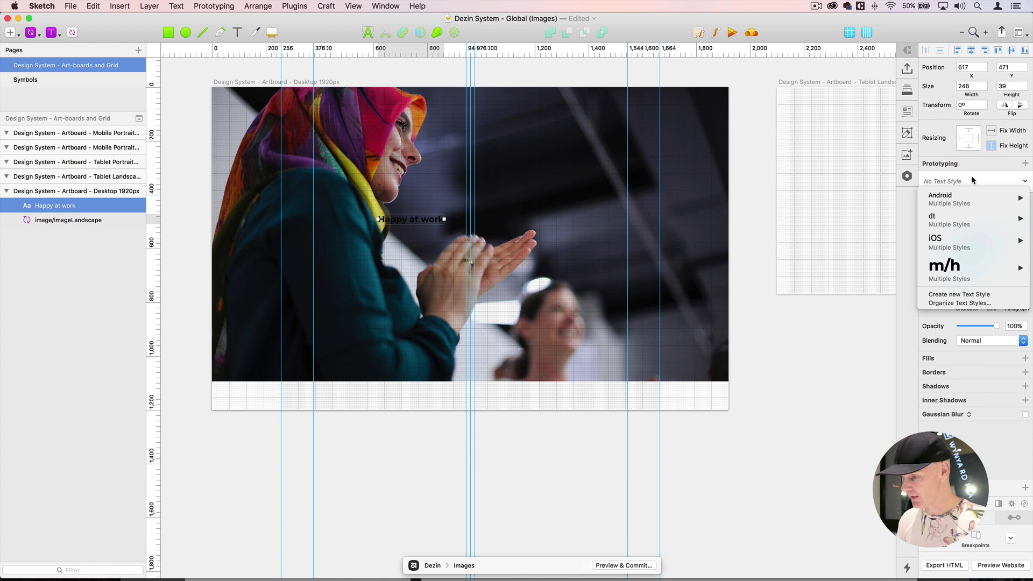
mouse_move(954, 226)
mouse_move(846, 258)
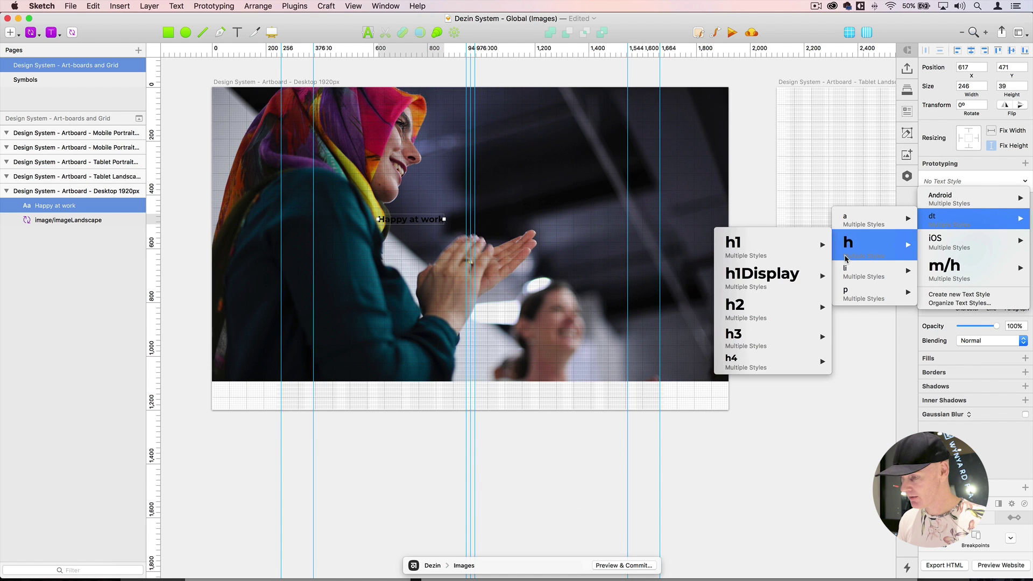
mouse_move(759, 279)
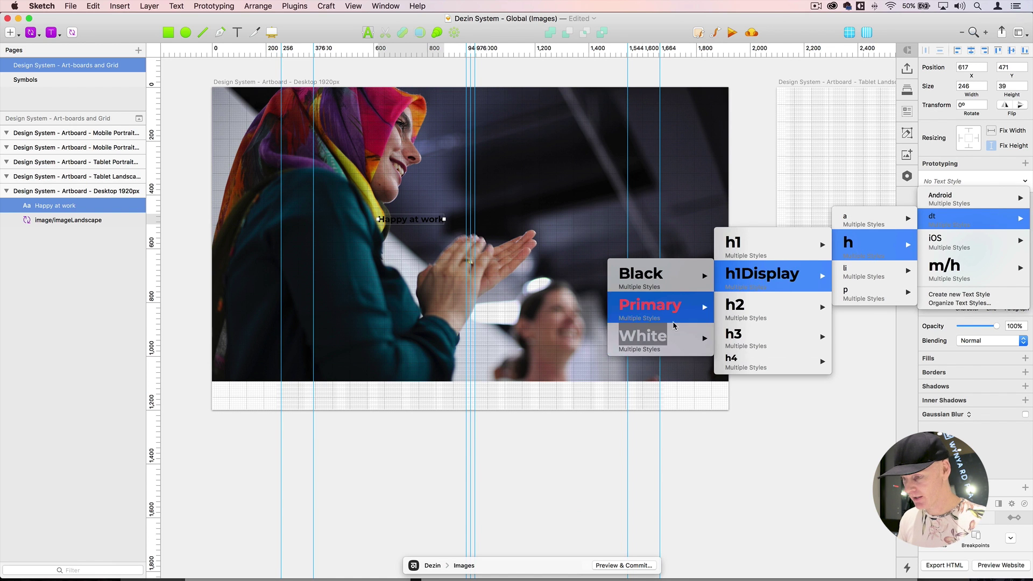
mouse_move(645, 338)
click(548, 336)
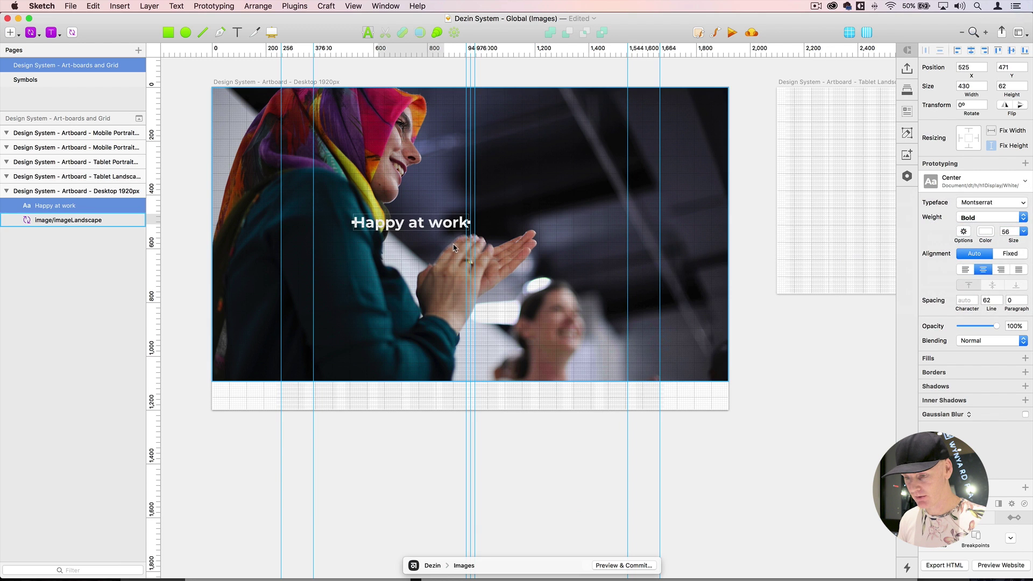
- Centre the "Happy at work" text on the artboard, stretch its box between the 376 and 1,544 guides, and move it slightly up
drag(425, 224, 486, 221)
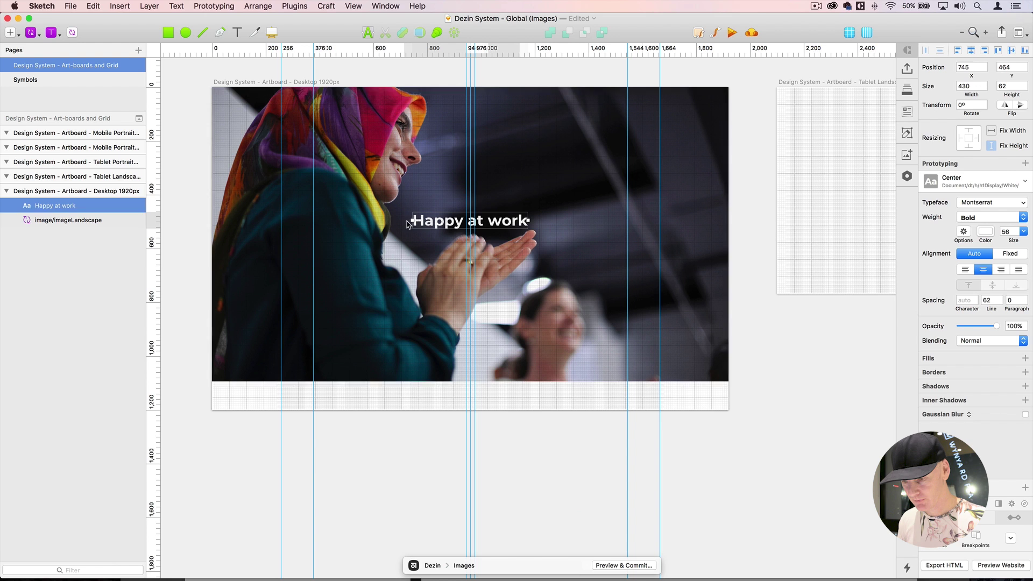
drag(412, 221, 313, 224)
drag(528, 219, 628, 219)
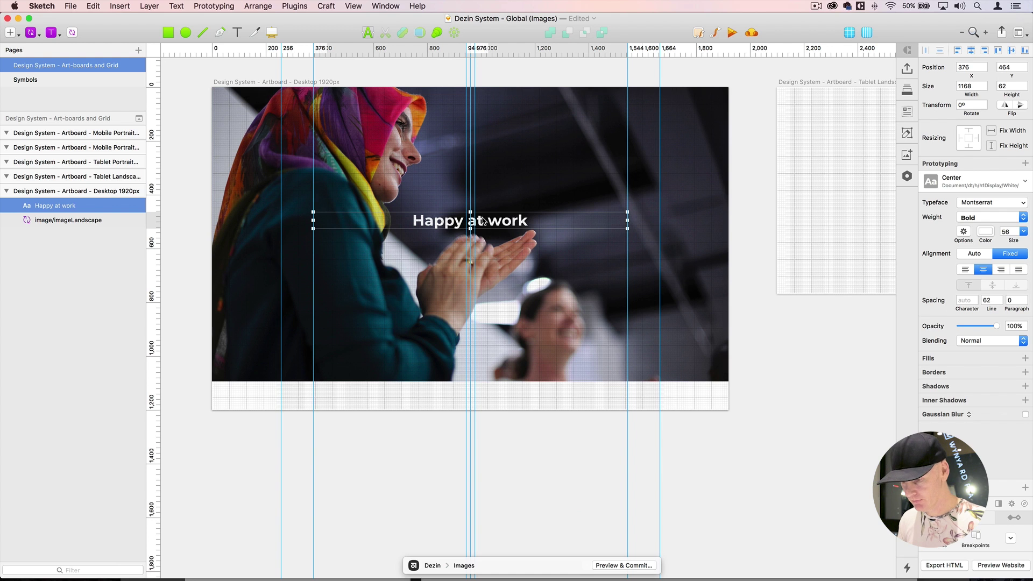
drag(487, 223, 486, 195)
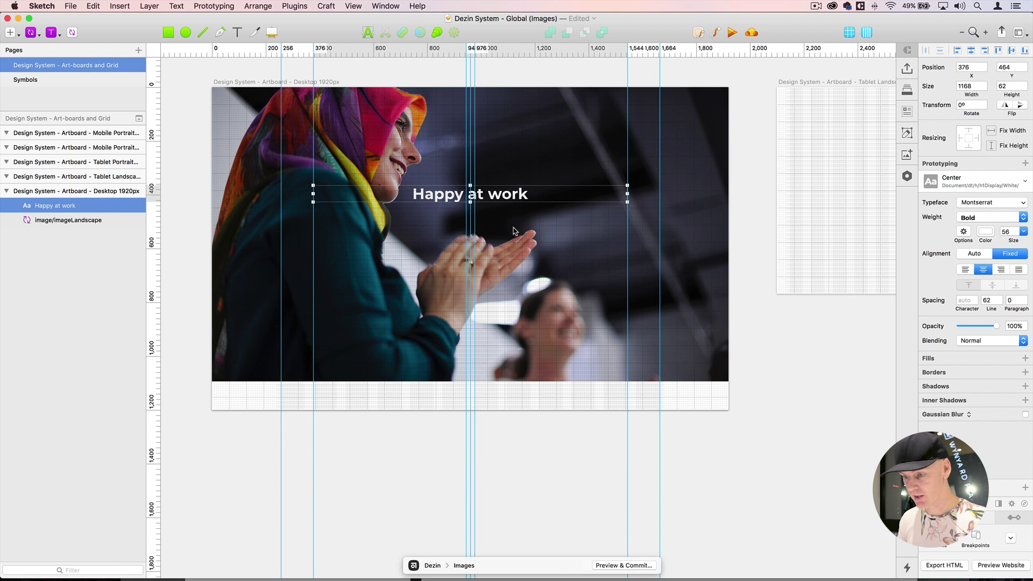
- Reduce the landscape image's height to 840 from its lower edge and move the "Happy at work" text to Y 384
click(498, 369)
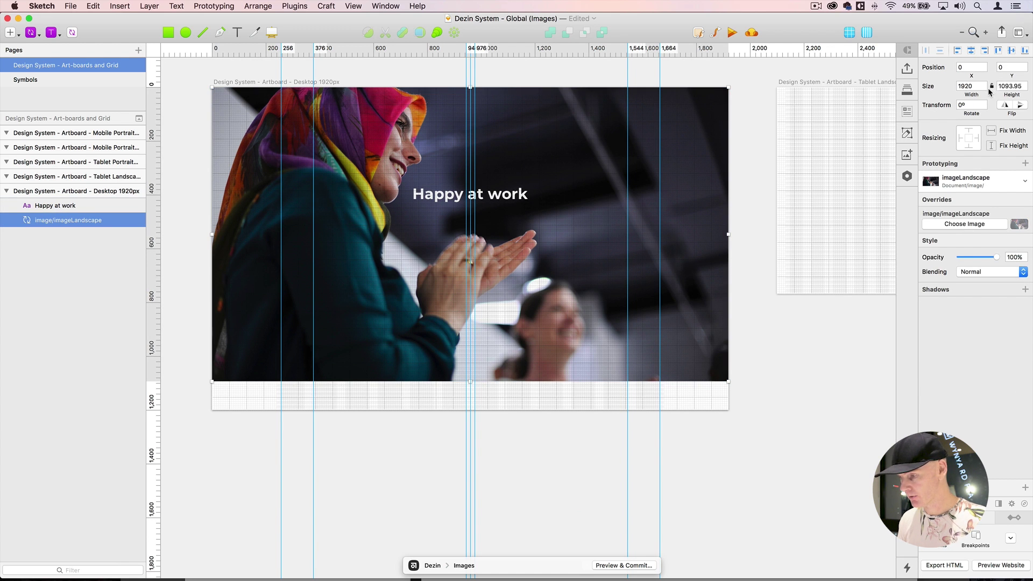
drag(470, 380, 479, 326)
click(487, 198)
drag(487, 198, 487, 204)
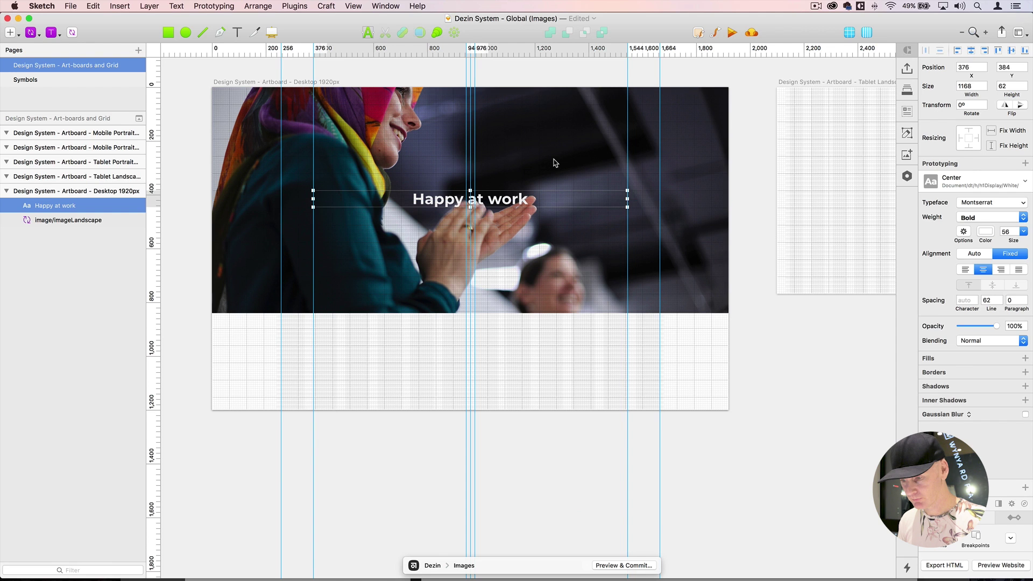
- Hide the guides, grid and column layout on the Desktop 1920px artboard
click(555, 162)
key(ctrl+g)
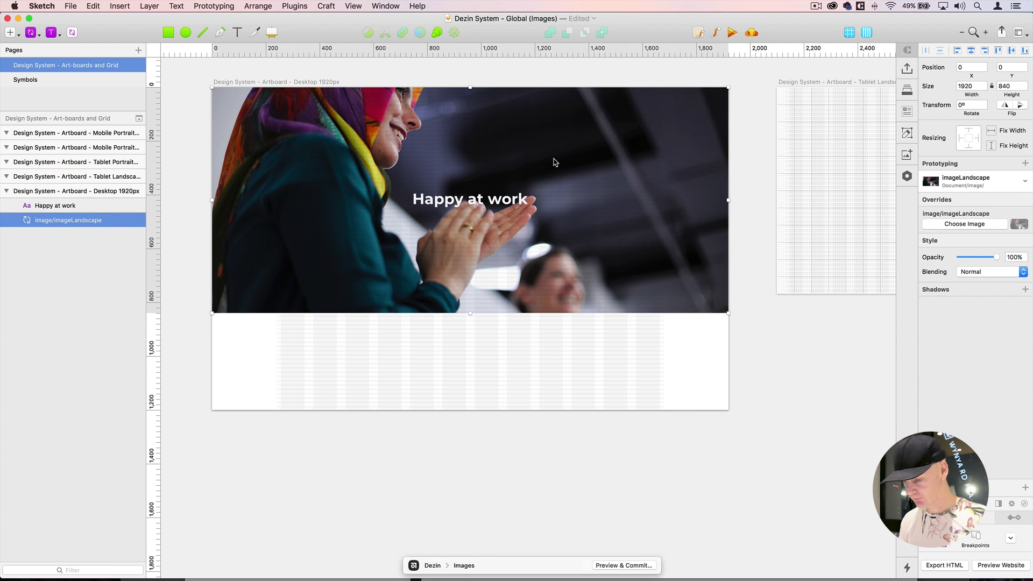
click(868, 33)
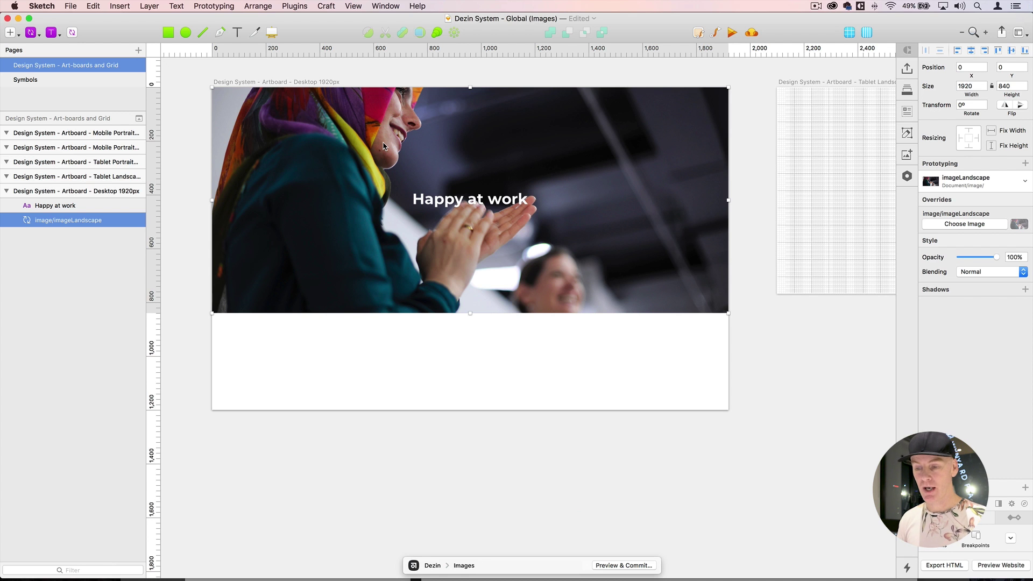
- Replace the landscape image symbol's picture on the Desktop 1920px artboard with studio-republic-644339-unsplash.jpg from the _Assets folder
key(super+Tab)
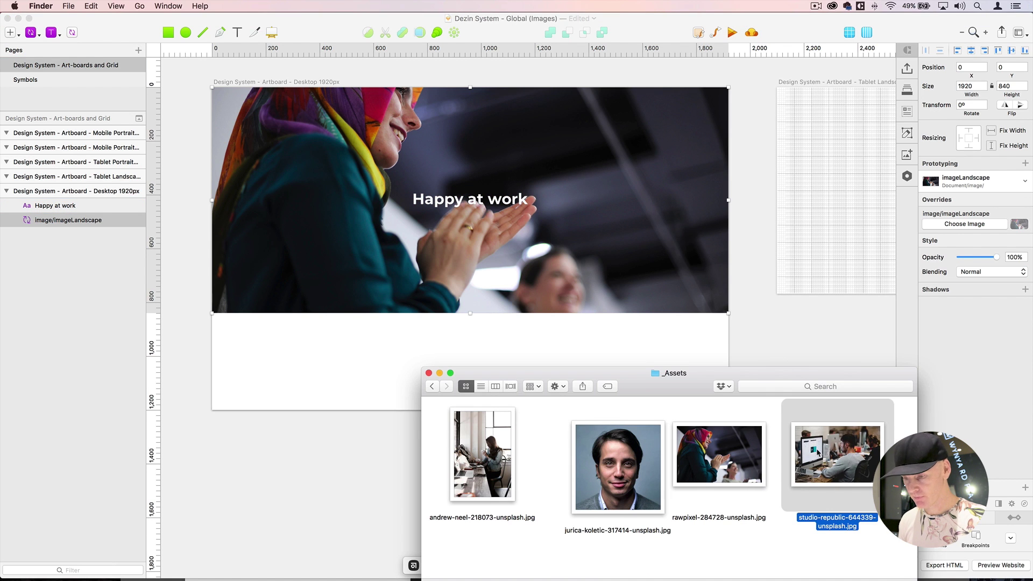
mouse_move(817, 452)
mouse_down()
mouse_move(552, 129)
mouse_move(1008, 242)
mouse_move(1018, 224)
mouse_up()
key(super+Tab)
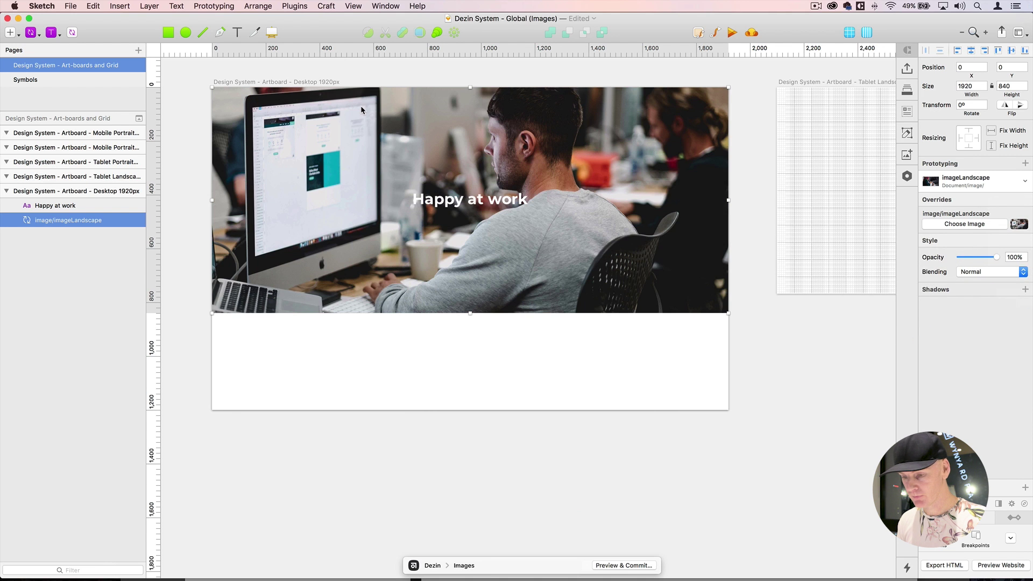
click(478, 204)
click(535, 172)
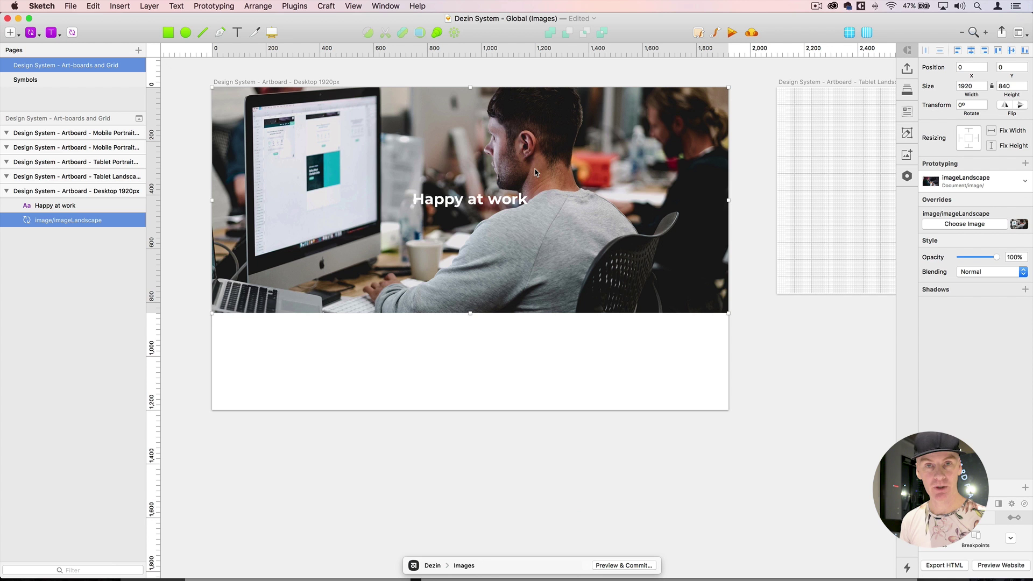
- Delete the "Happy at work" text and the landscape image from the Desktop 1920px artboard
click(473, 200)
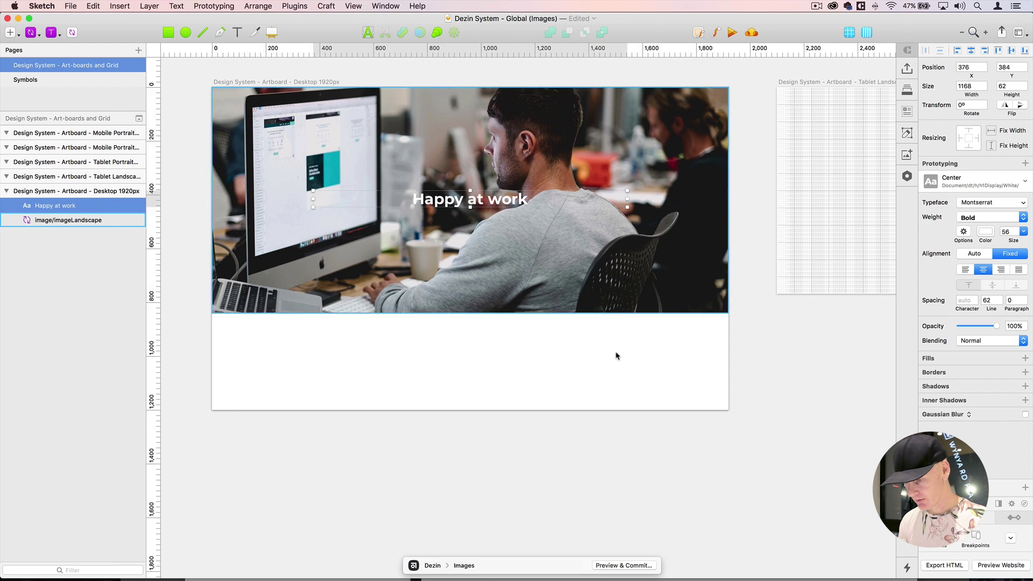
key(super+minus)
drag(595, 383, 486, 381)
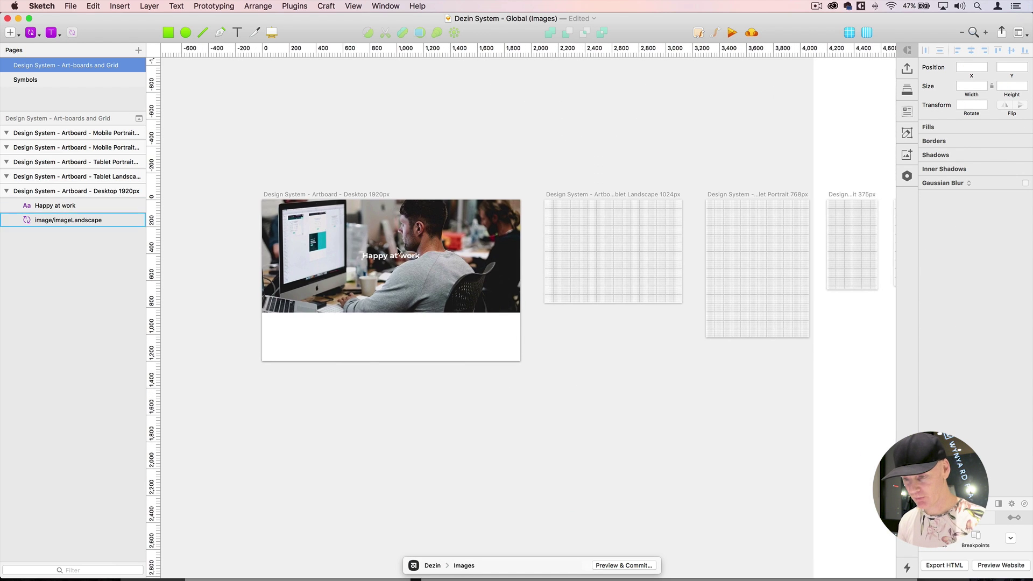
click(391, 256)
key(Delete)
click(323, 215)
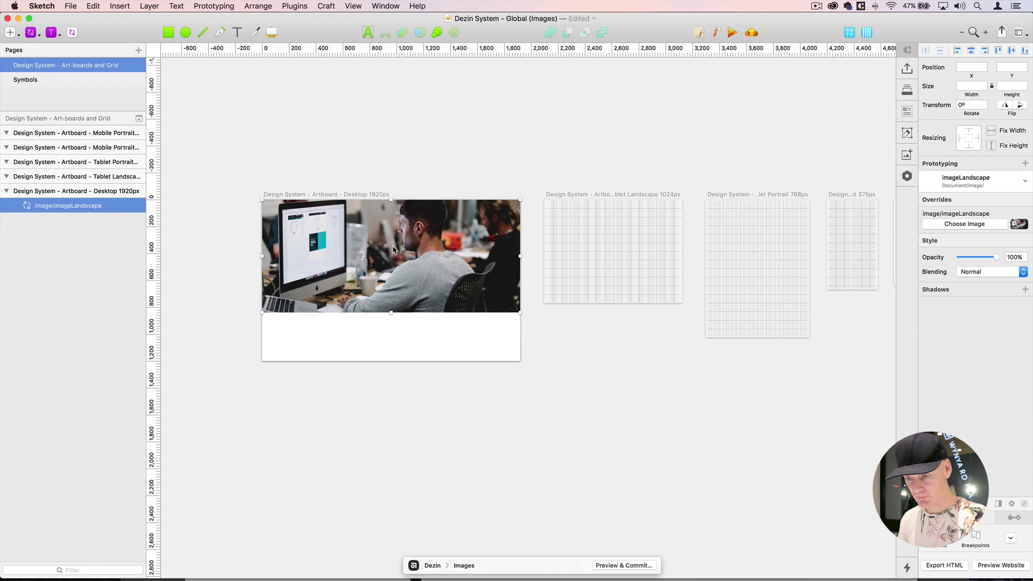
key(Delete)
- Show the grid and column layout on the empty Desktop 1920px artboard again
click(316, 193)
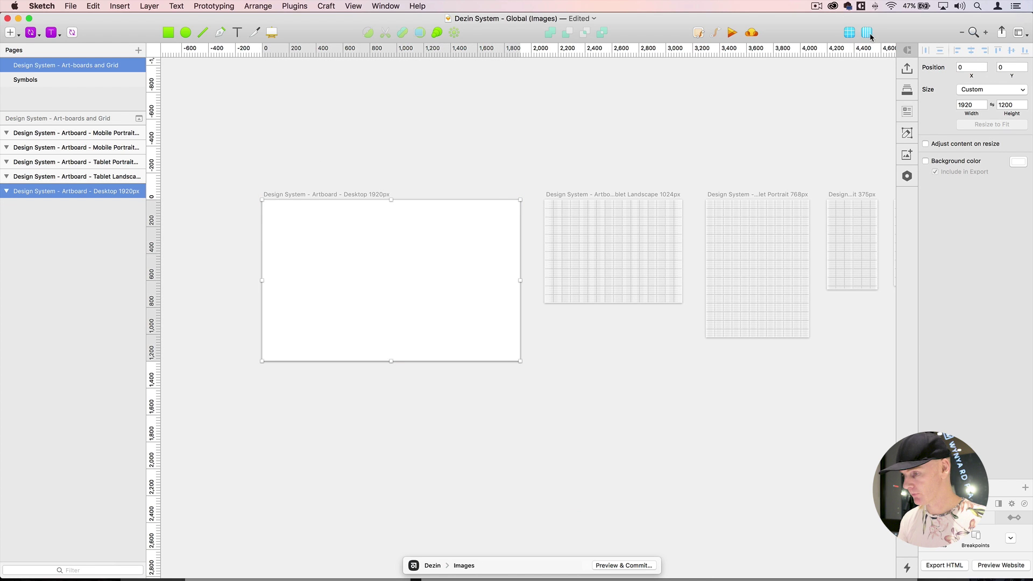
click(847, 33)
click(848, 33)
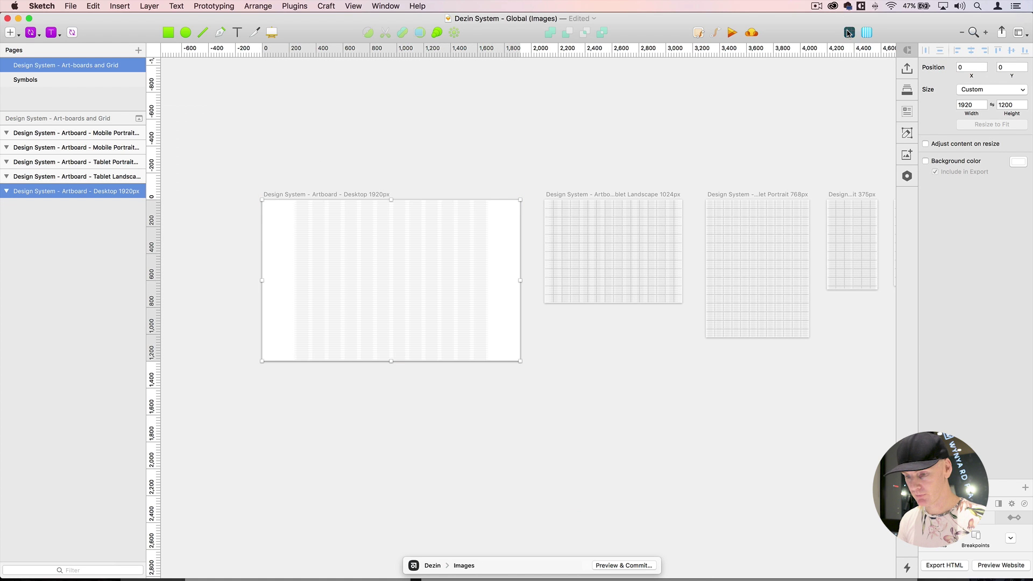
- Open the Symbols page and collapse all artboards and symbols in the layer list
click(32, 80)
click(356, 99)
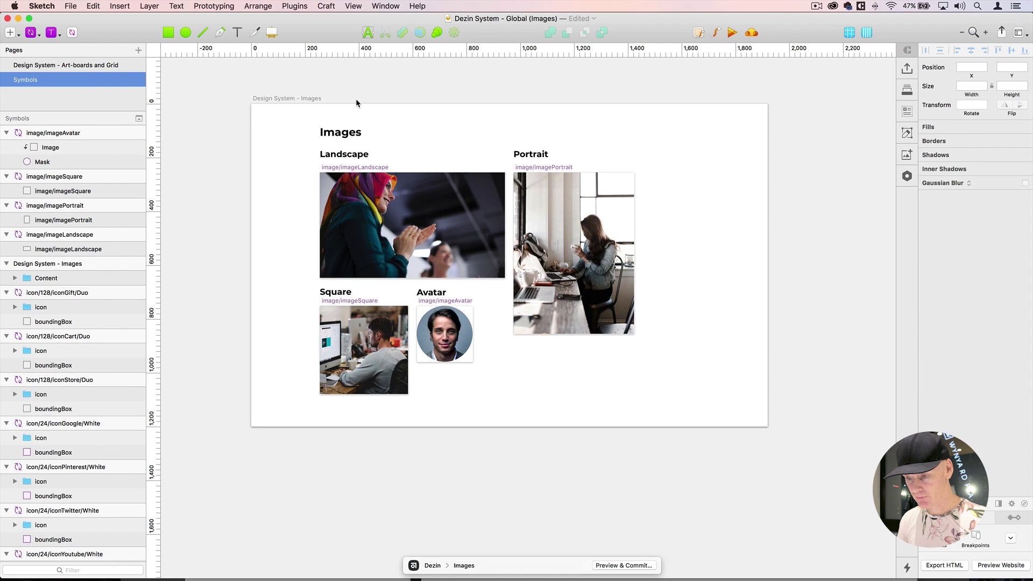
double_click(334, 175)
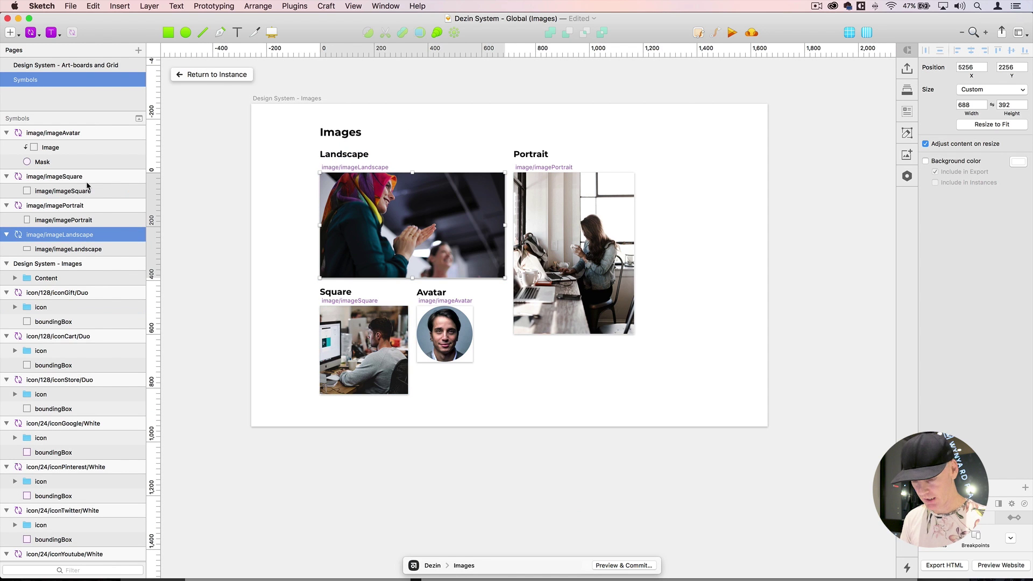
click(7, 177)
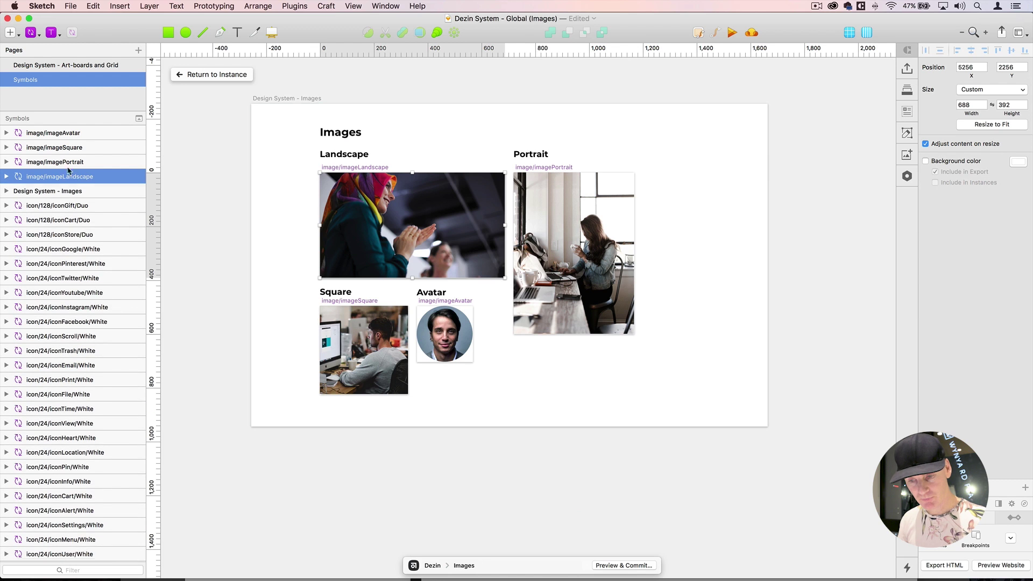
- Check the imagePortrait, imageSquare and imageAvatar symbols one after another on the Design System - Images artboard
click(64, 163)
click(66, 147)
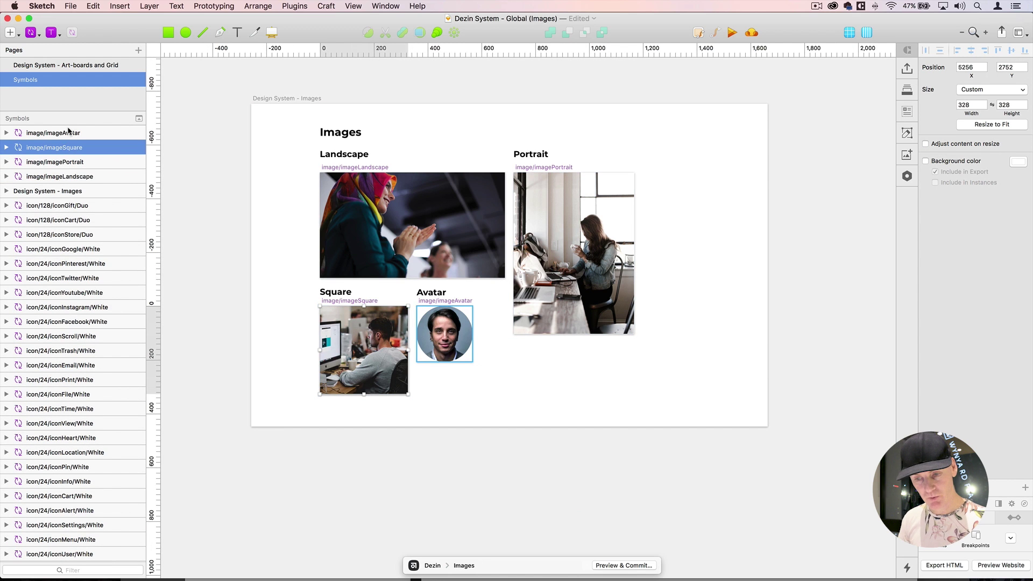
click(70, 132)
click(213, 125)
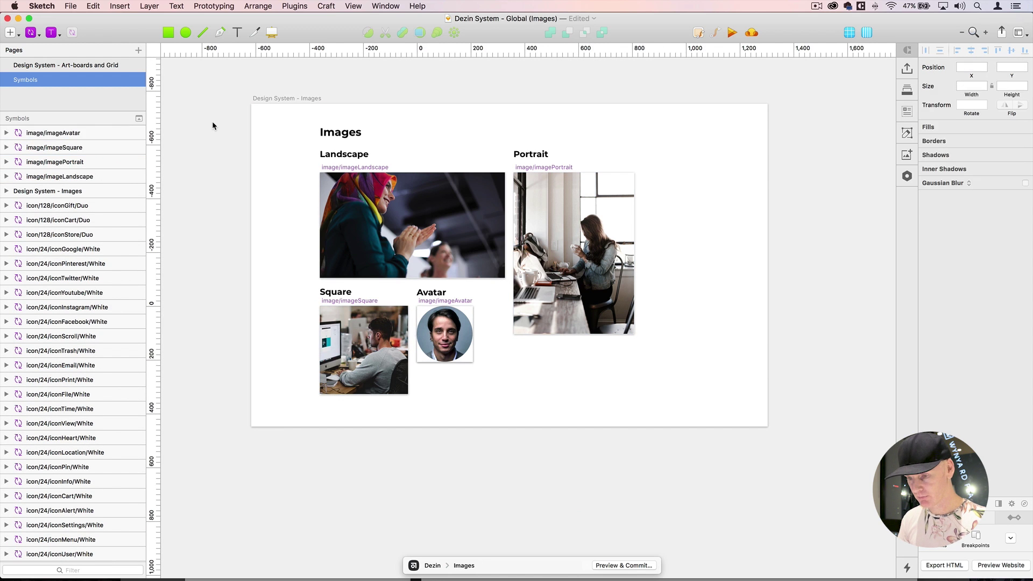
- Save the document and commit its changes to the Images branch in Abstract with the summary "Images - DONE"
key(super+s)
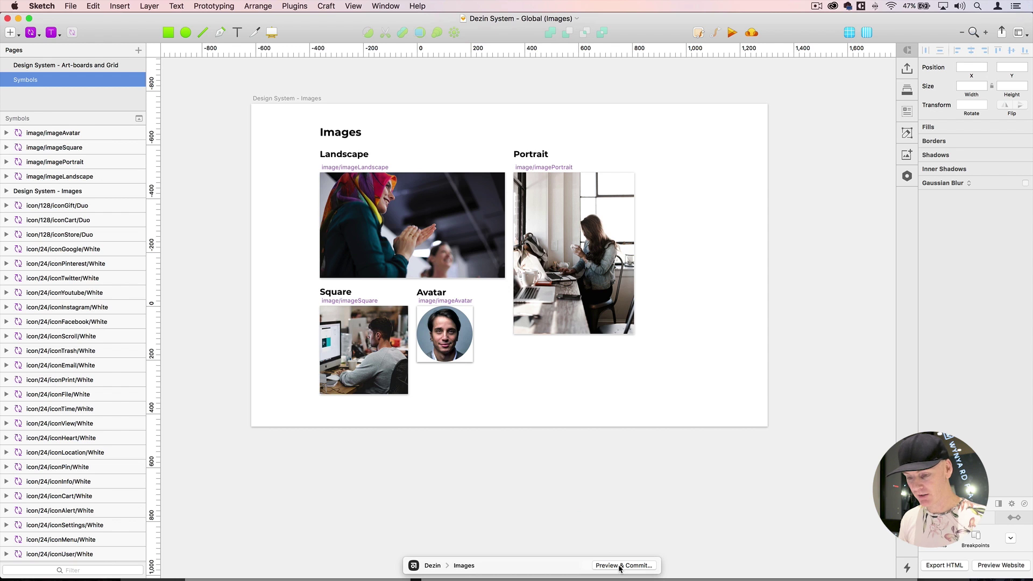
click(621, 565)
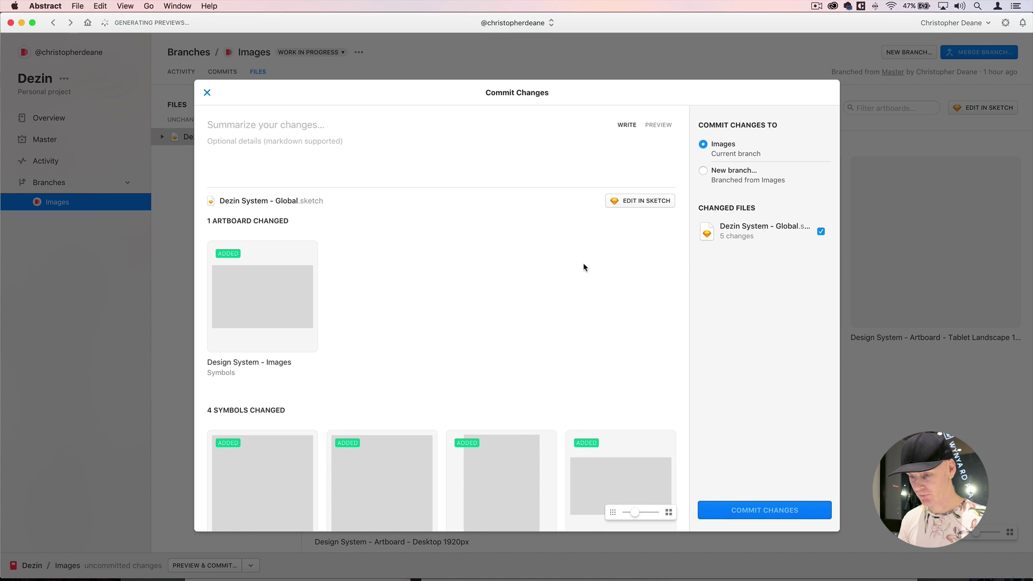
click(250, 125)
text(Images )
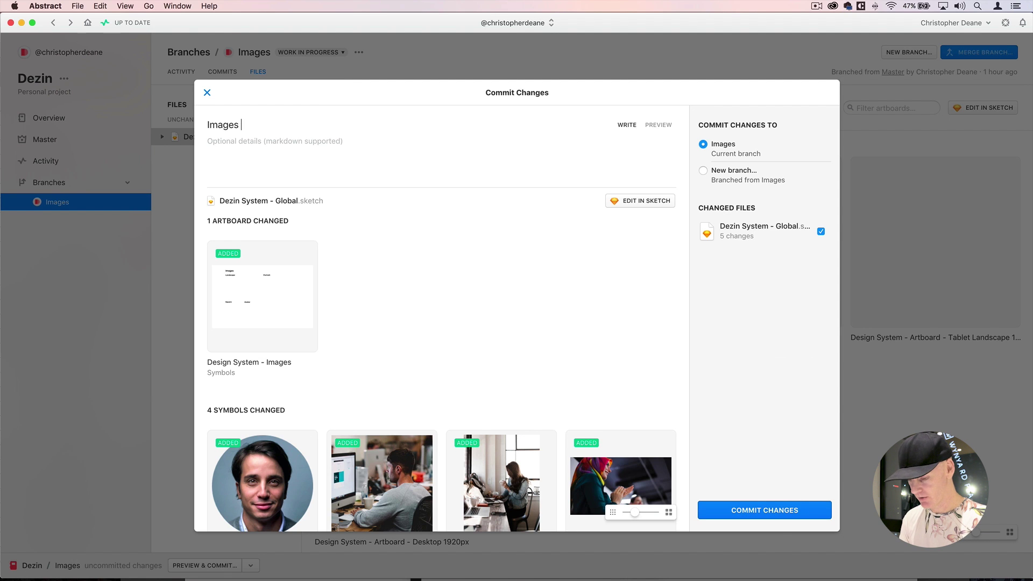
text(- DONE)
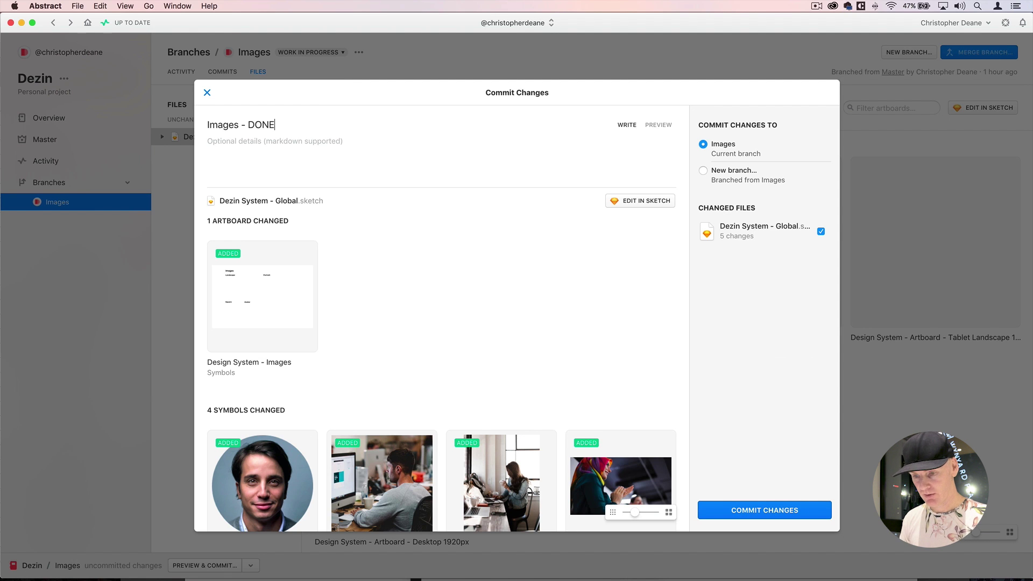
click(757, 513)
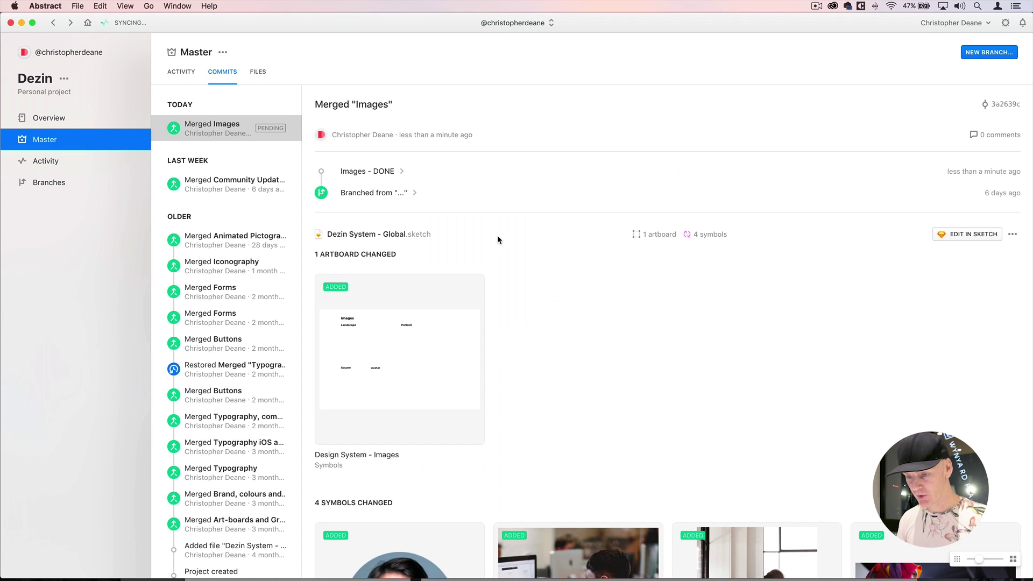
- Review the Design System - Images artboard and the changed symbols in the merged "Images" commit on Master
scroll(497, 234, down, 3)
click(443, 235)
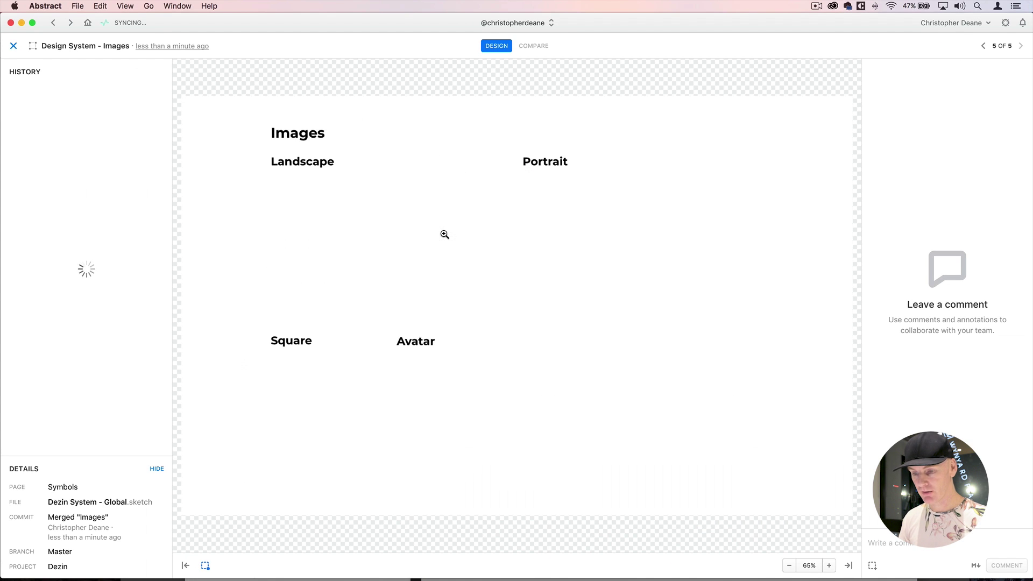
click(14, 46)
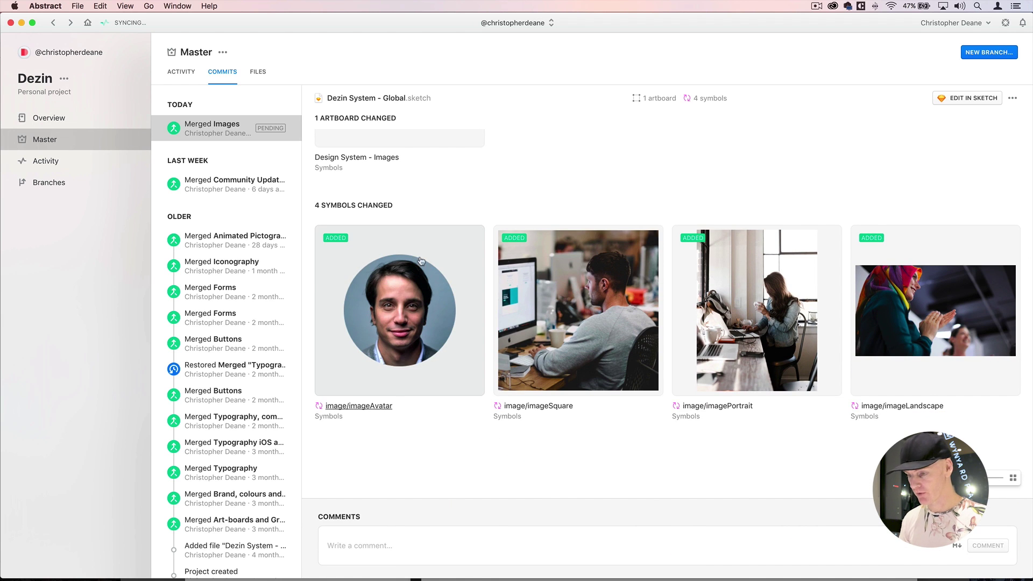
scroll(540, 190, up, 3)
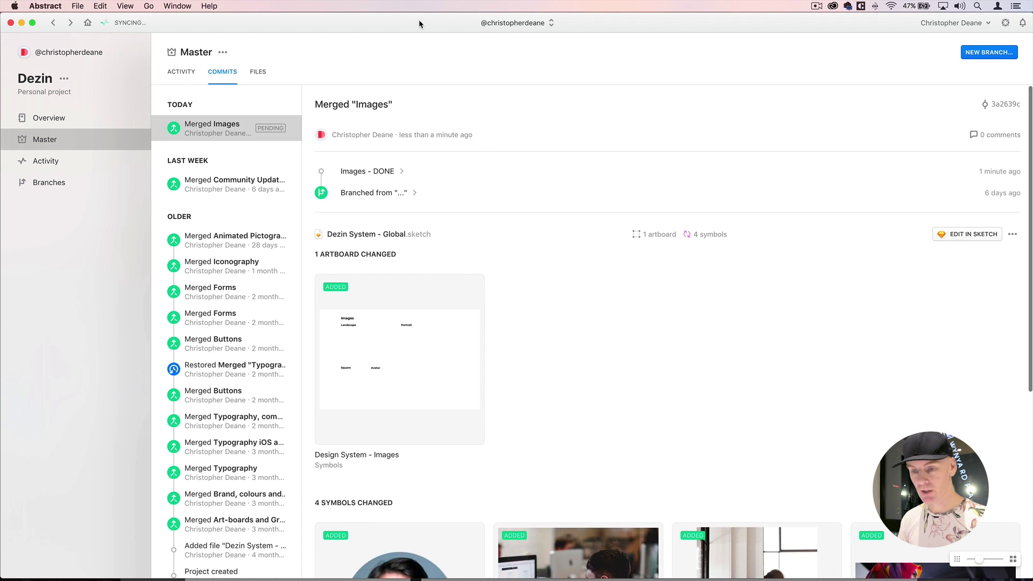